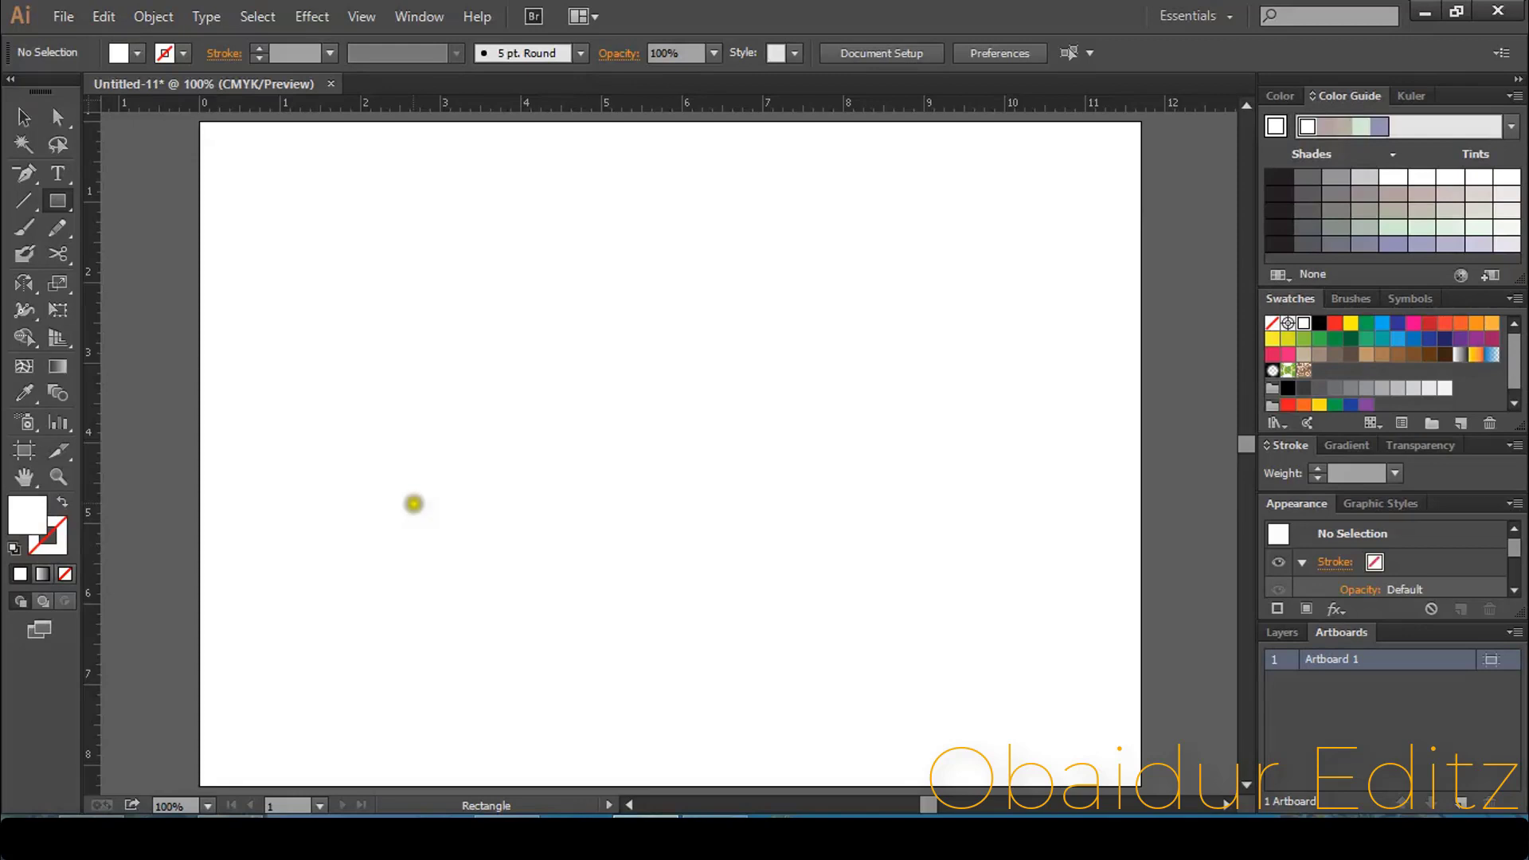
Step: Draw a 2.5 in by 2.5 in square near the middle of the artboard with the Rectangle tool
{"action": "left_click", "coordinate": [57, 200]}
{"action": "left_click", "coordinate": [618, 322]}
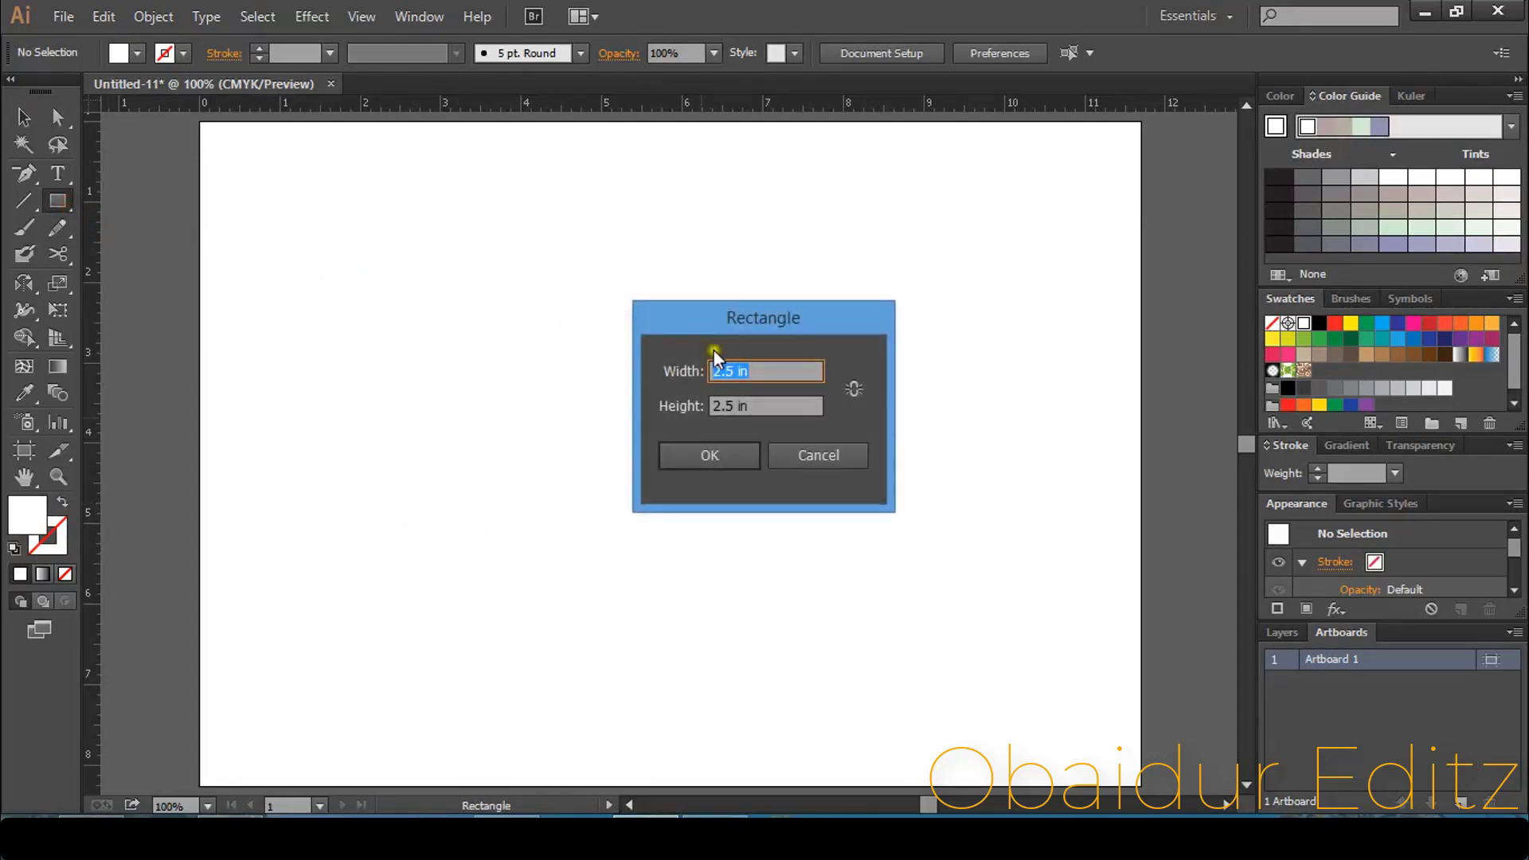
{"action": "left_click", "coordinate": [771, 407]}
{"action": "left_click", "coordinate": [769, 373]}
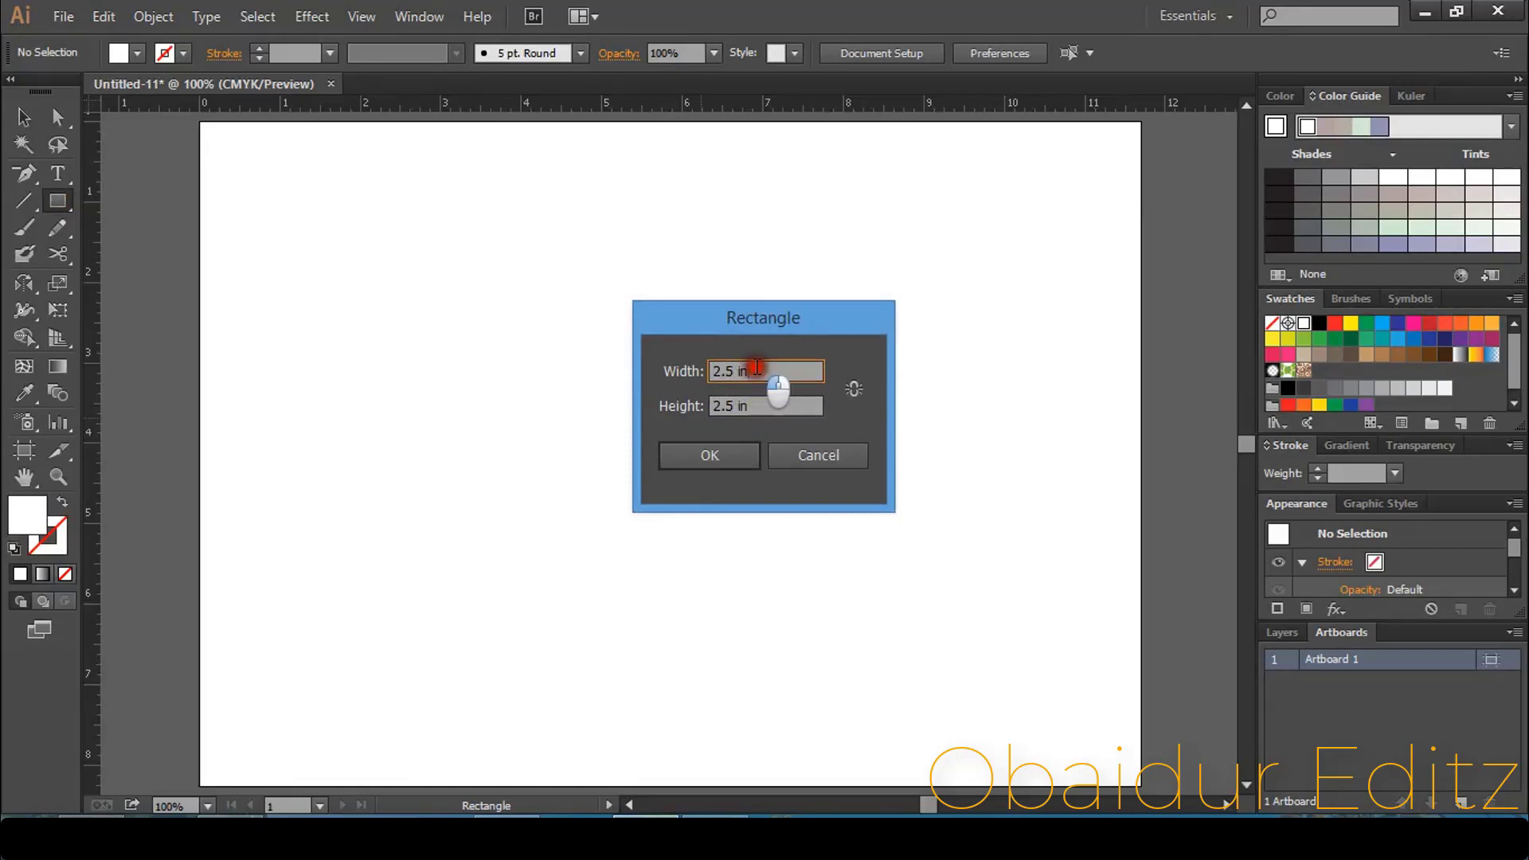
{"action": "left_click", "coordinate": [710, 452]}
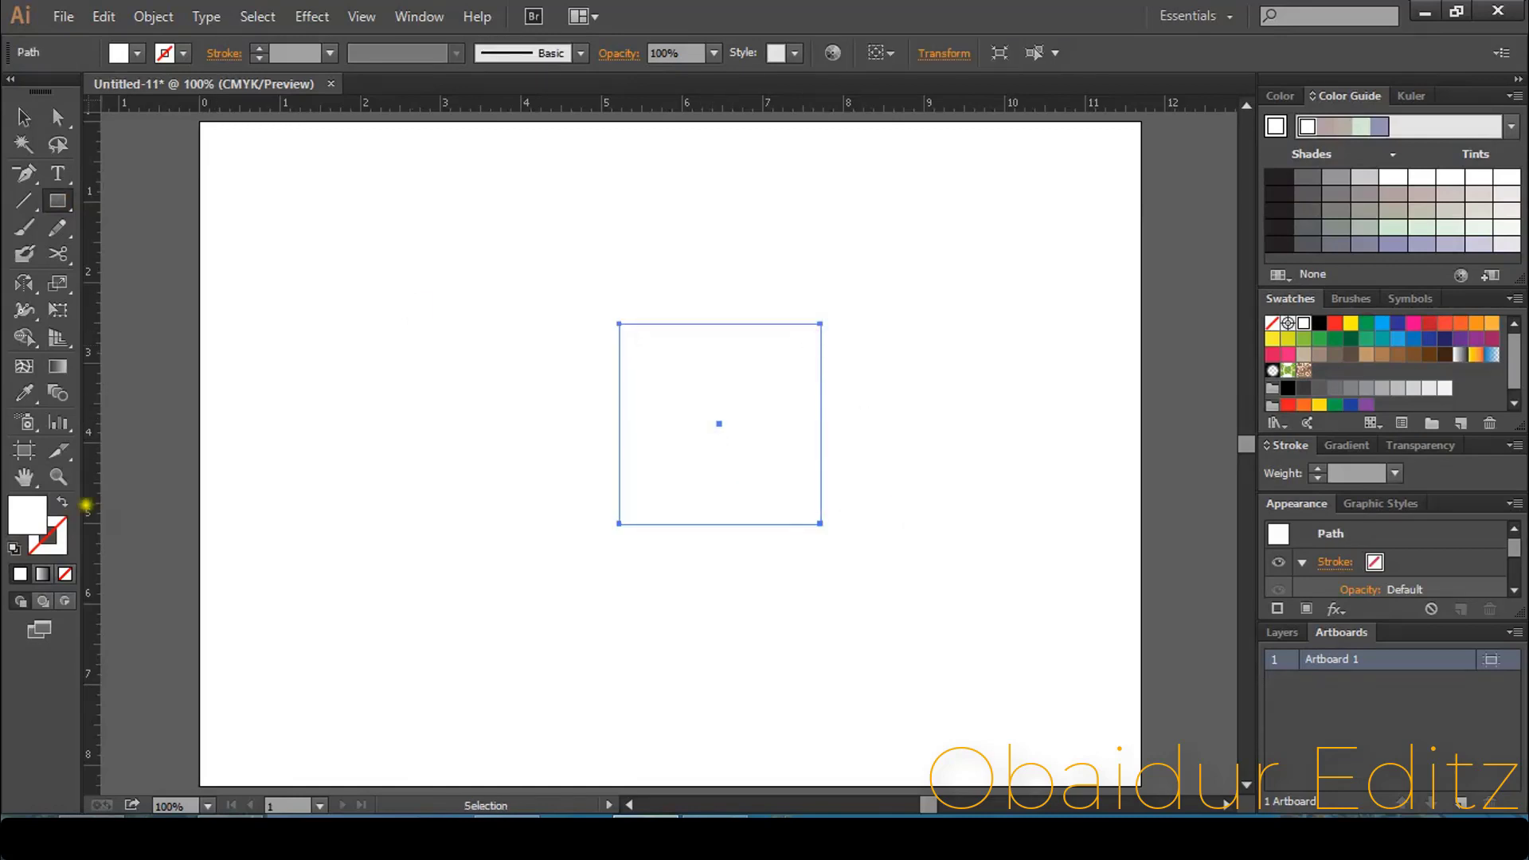
Step: Fill the square with the red swatch and deselect it
{"action": "left_click", "coordinate": [1336, 323]}
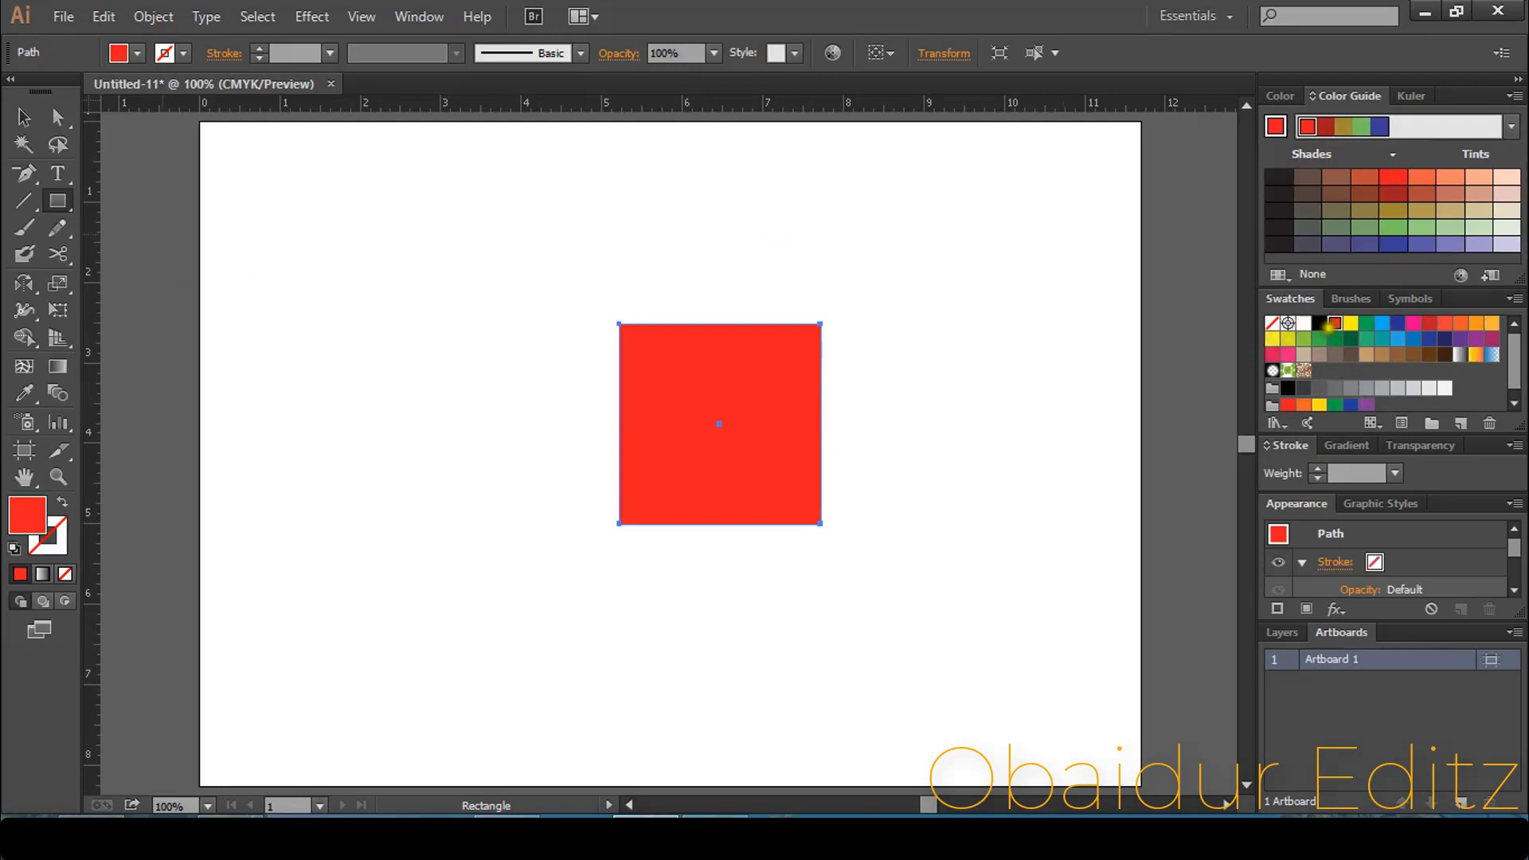
{"action": "left_click", "coordinate": [1320, 338]}
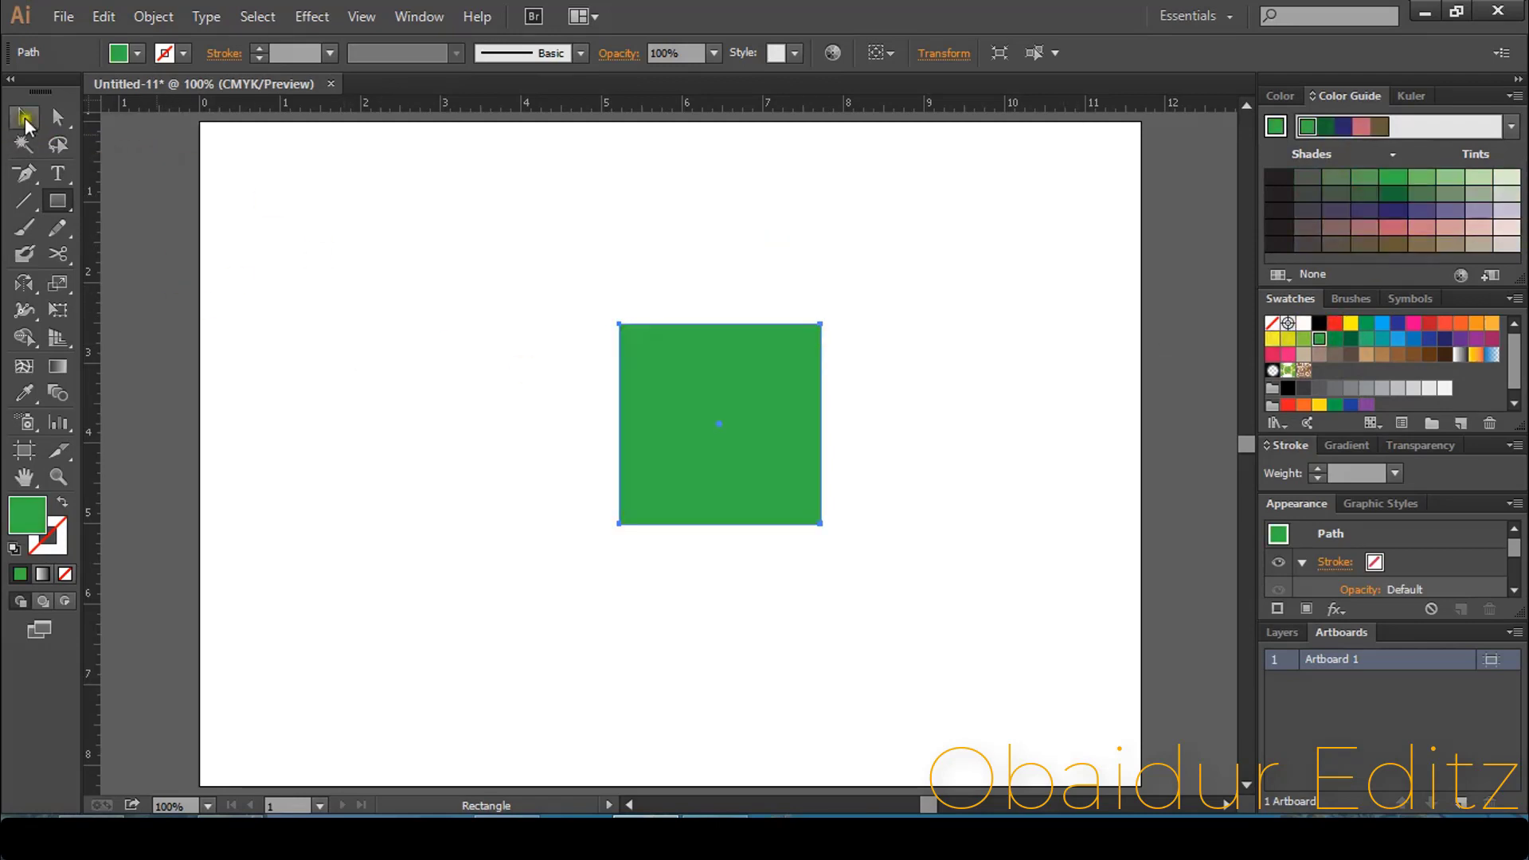
{"action": "left_click", "coordinate": [24, 117]}
{"action": "left_click", "coordinate": [1336, 322]}
{"action": "left_click", "coordinate": [529, 454]}
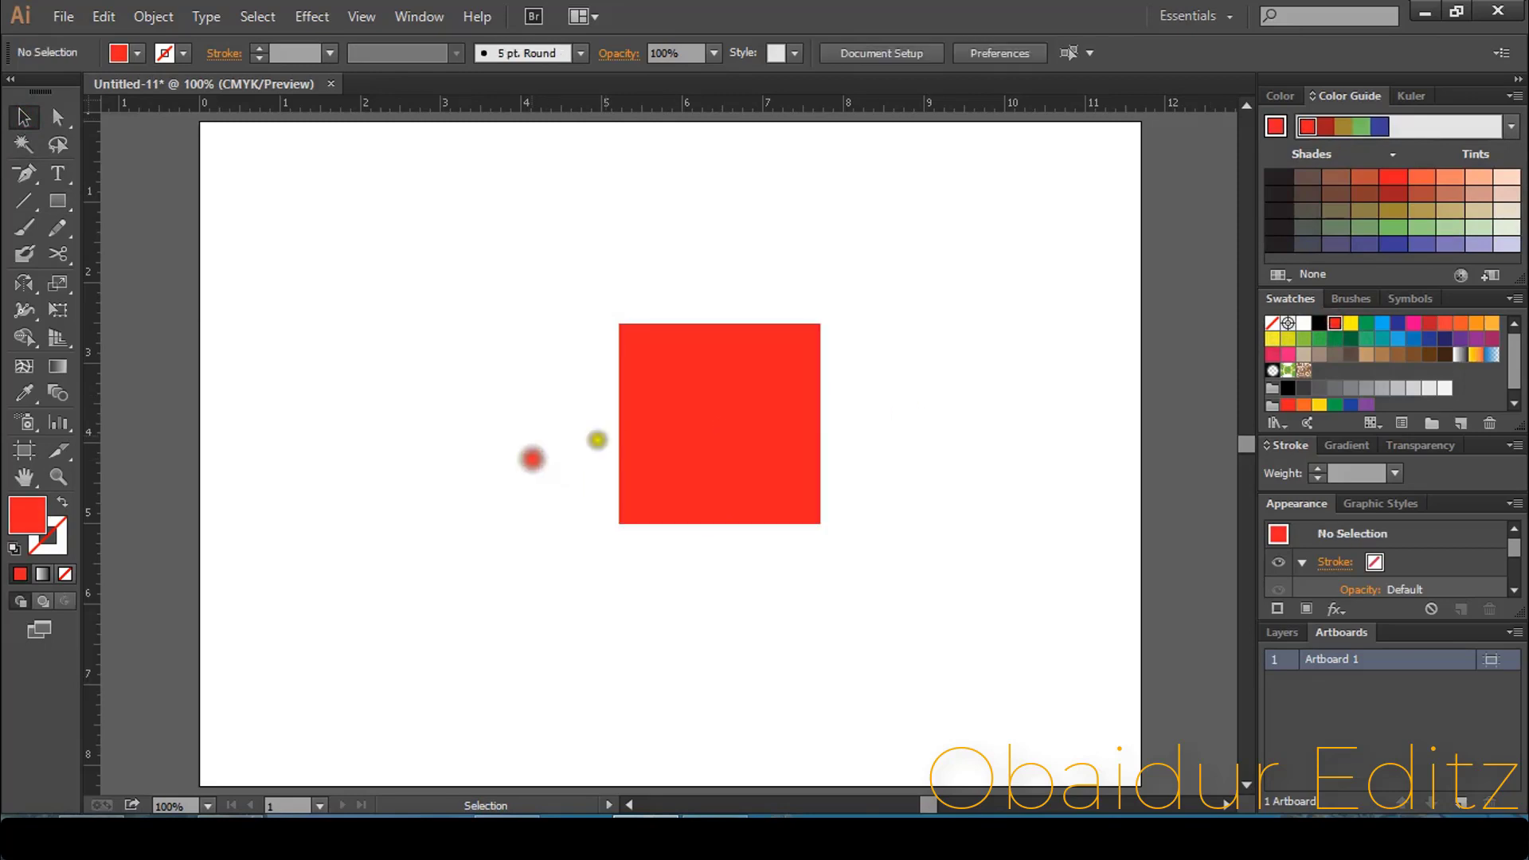
Step: Place a horizontal ruler guide through the centre of the red square
{"action": "left_click", "coordinate": [696, 416]}
{"action": "scroll", "coordinate": [744, 420], "scroll_direction": "left", "scroll_amount": 1}
{"action": "key", "text": "ctrl+equal"}
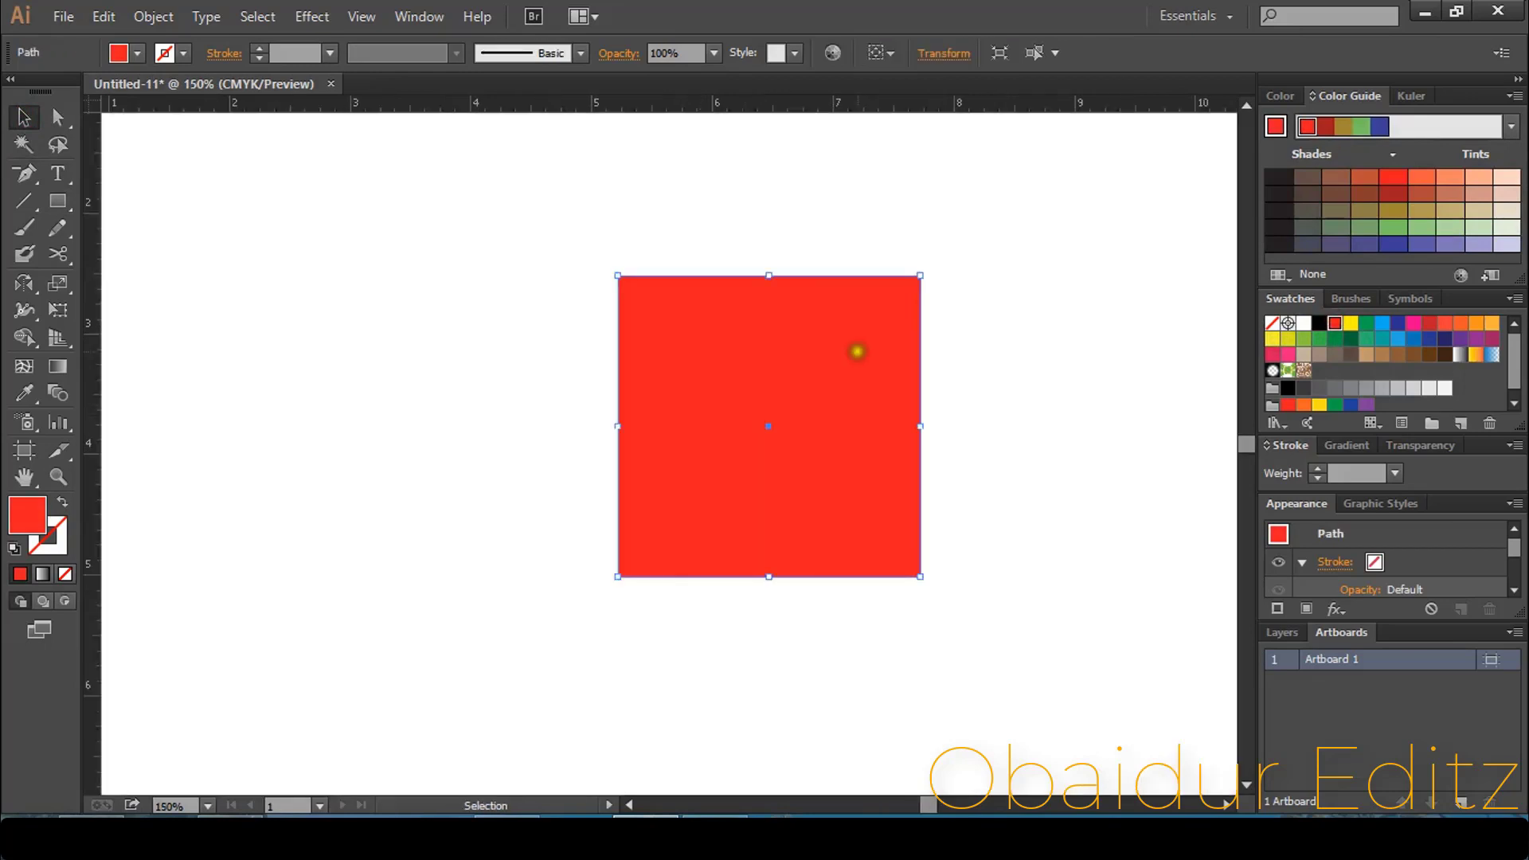
{"action": "scroll", "coordinate": [892, 335], "scroll_direction": "right", "scroll_amount": 3}
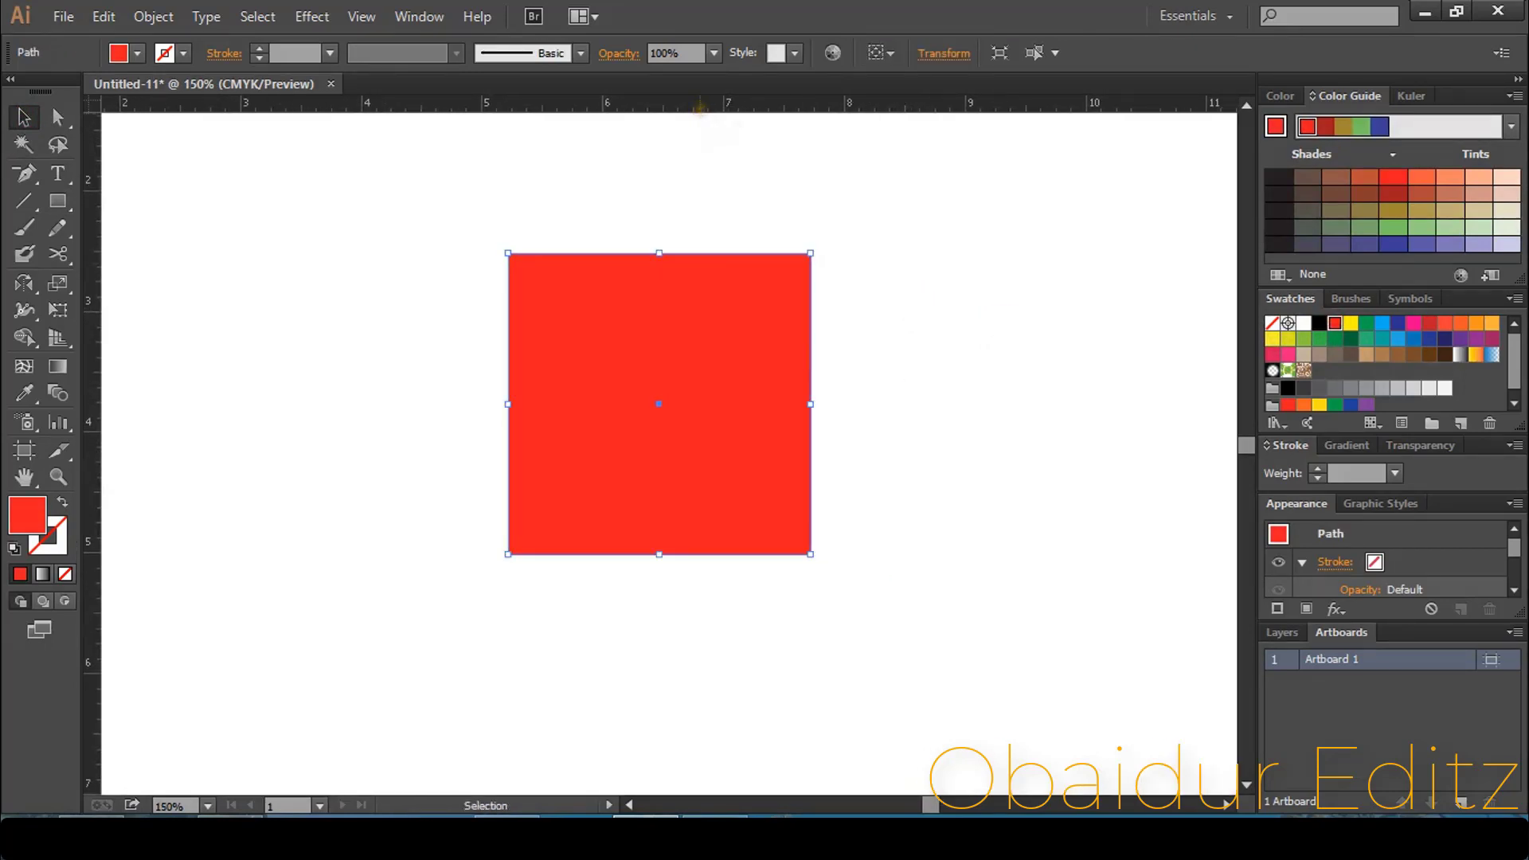
{"action": "left_click_drag", "start_coordinate": [701, 108], "coordinate": [659, 403]}
{"action": "left_click", "coordinate": [690, 385]}
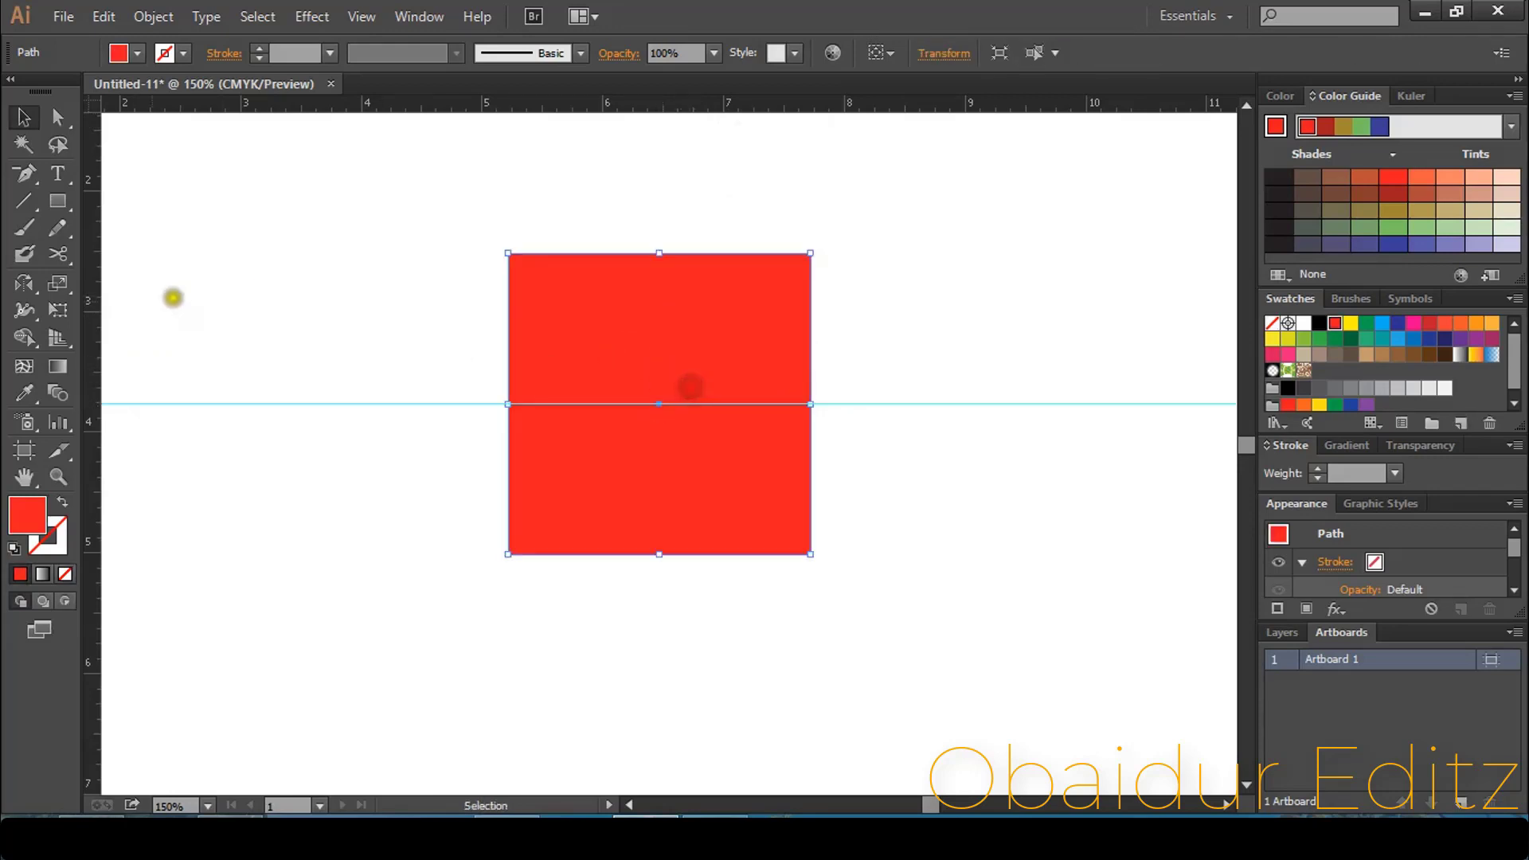
{"action": "left_click_drag", "start_coordinate": [96, 384], "coordinate": [658, 505]}
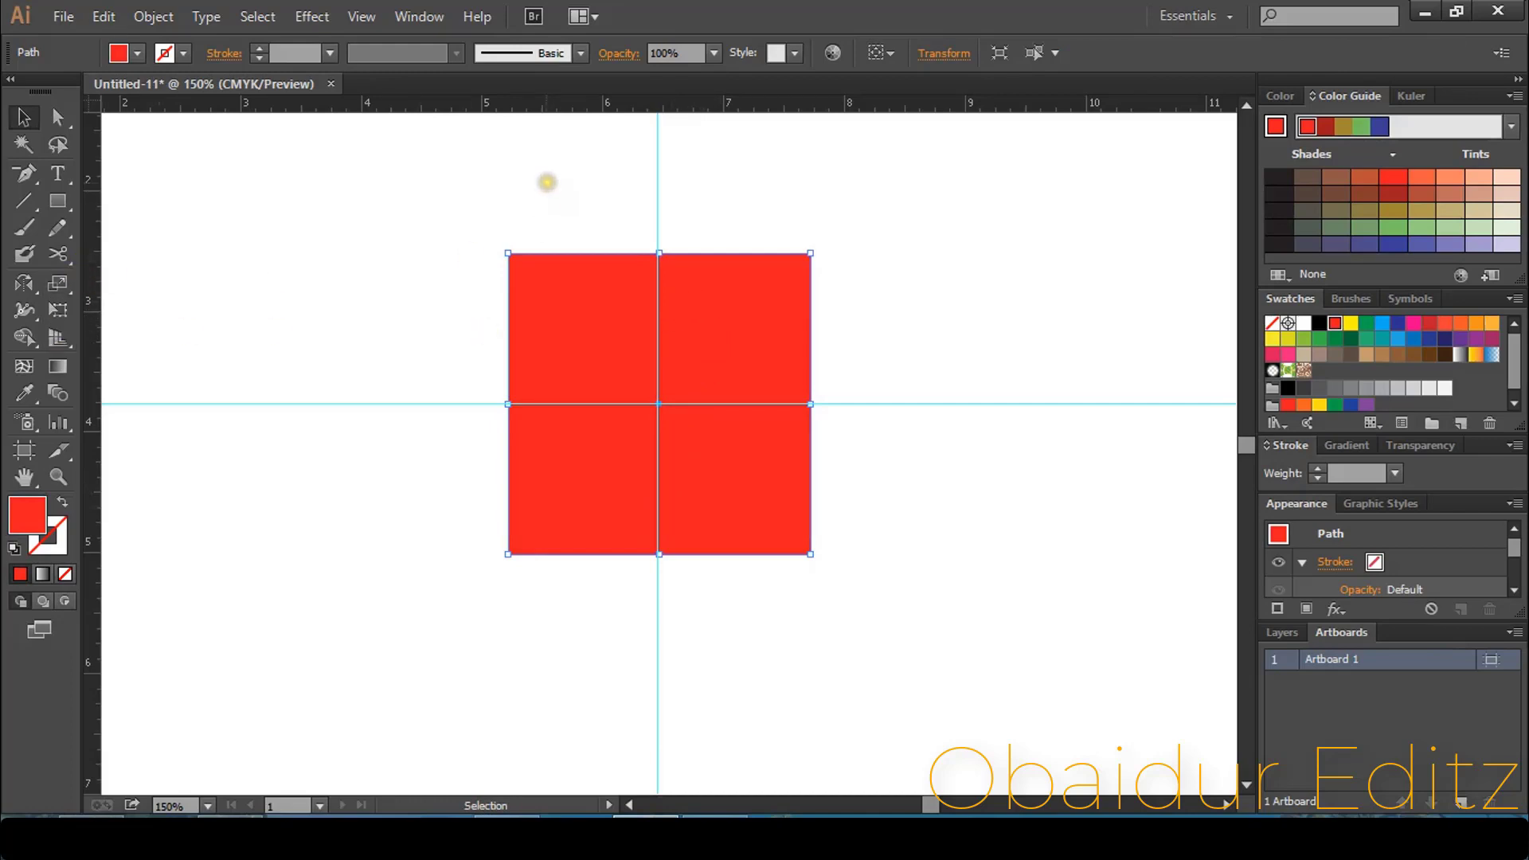
{"action": "key", "text": "ctrl+z"}
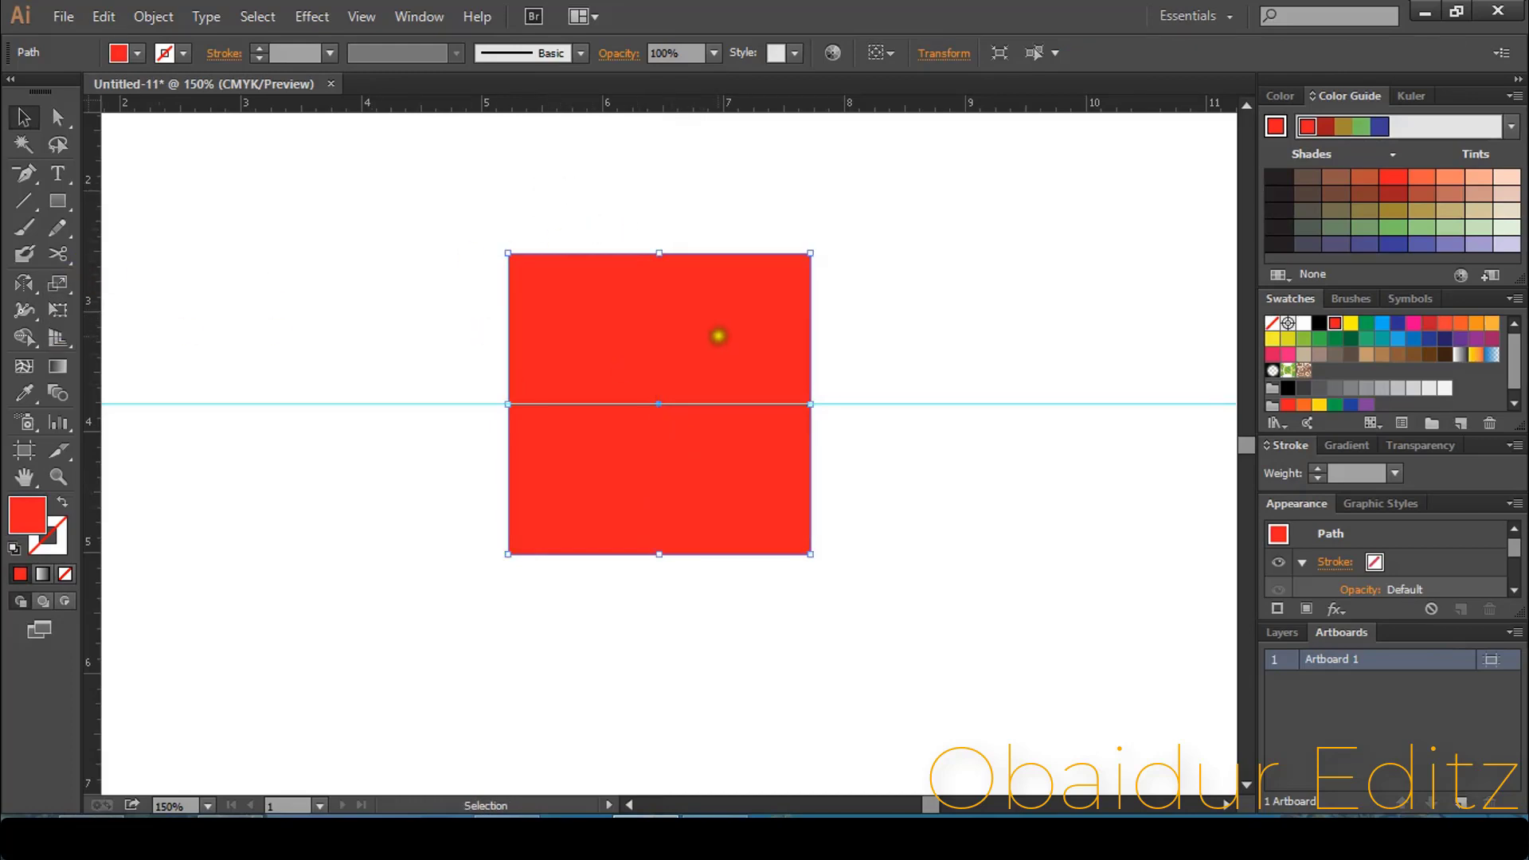
{"action": "left_click_drag", "start_coordinate": [92, 359], "coordinate": [654, 517]}
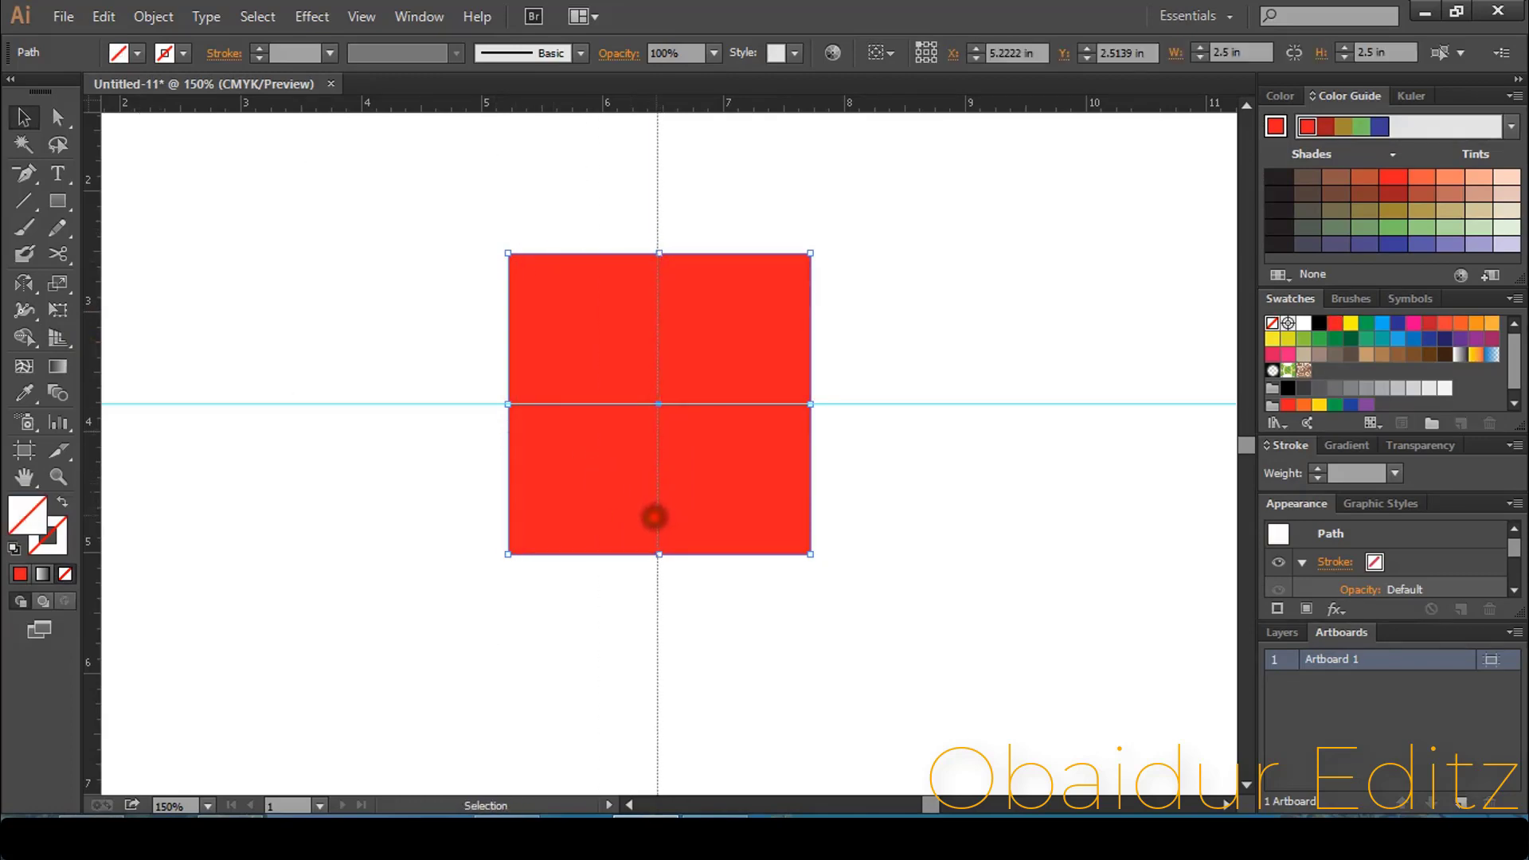
{"action": "left_click", "coordinate": [723, 363]}
{"action": "key", "text": "ctrl+z"}
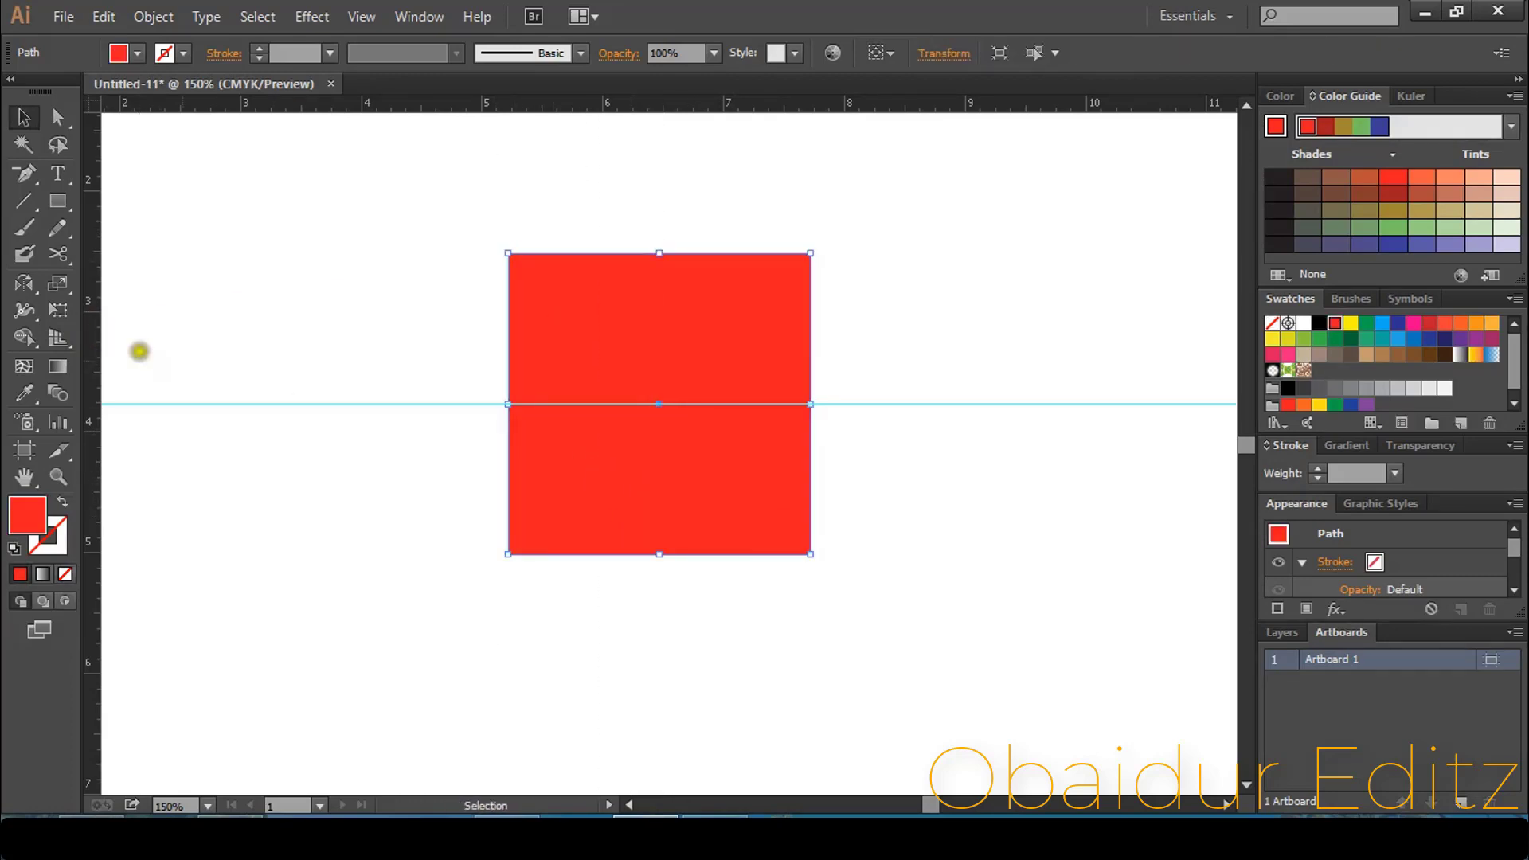
Step: Place a vertical ruler guide exactly through the centre of the red square
{"action": "left_click_drag", "start_coordinate": [100, 351], "coordinate": [597, 417]}
{"action": "left_click_drag", "start_coordinate": [91, 361], "coordinate": [658, 393]}
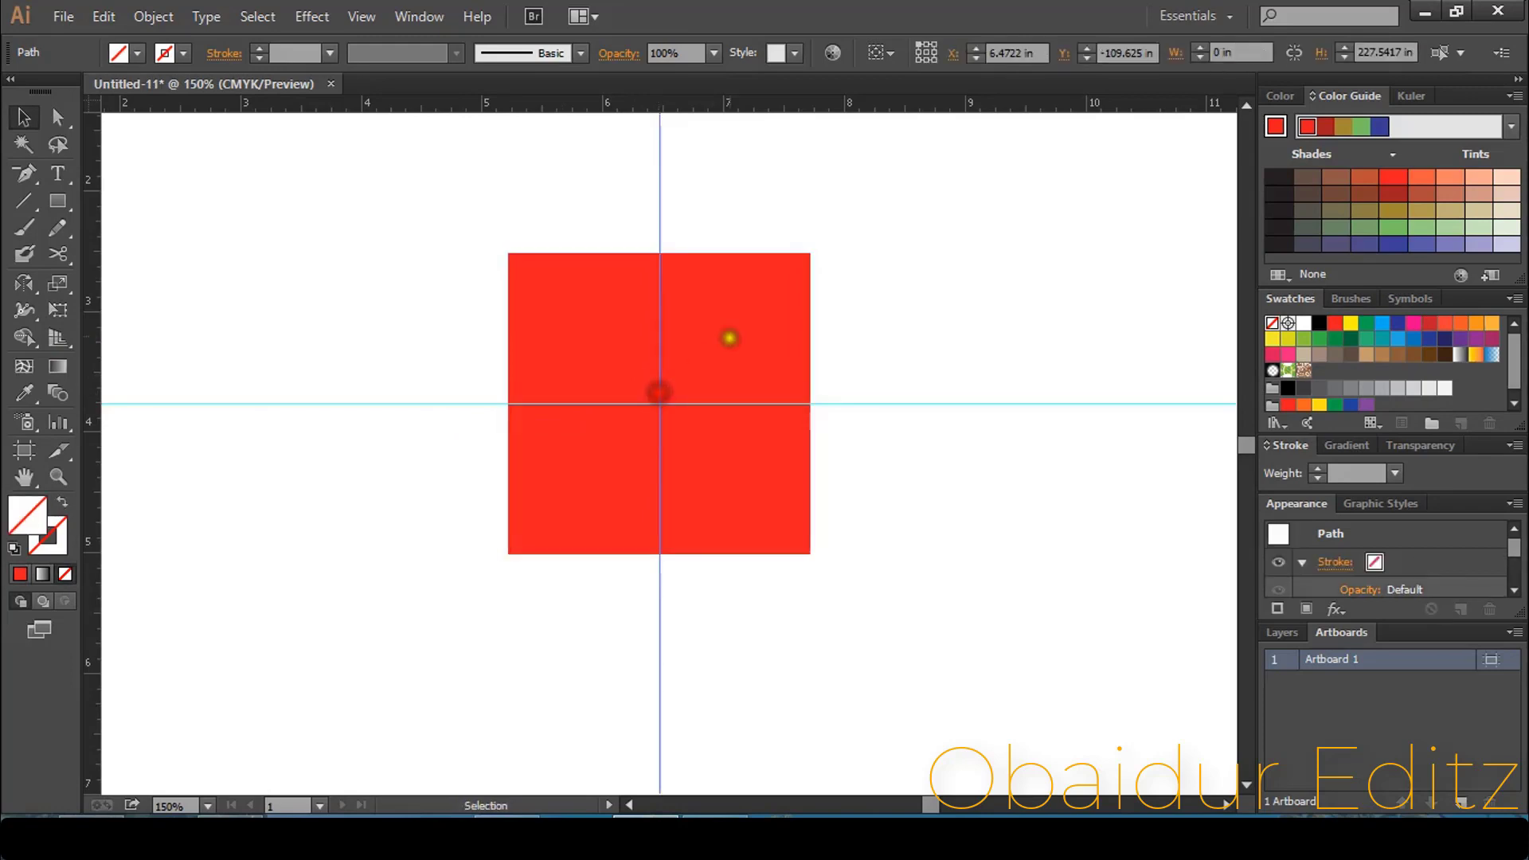
{"action": "left_click", "coordinate": [729, 331]}
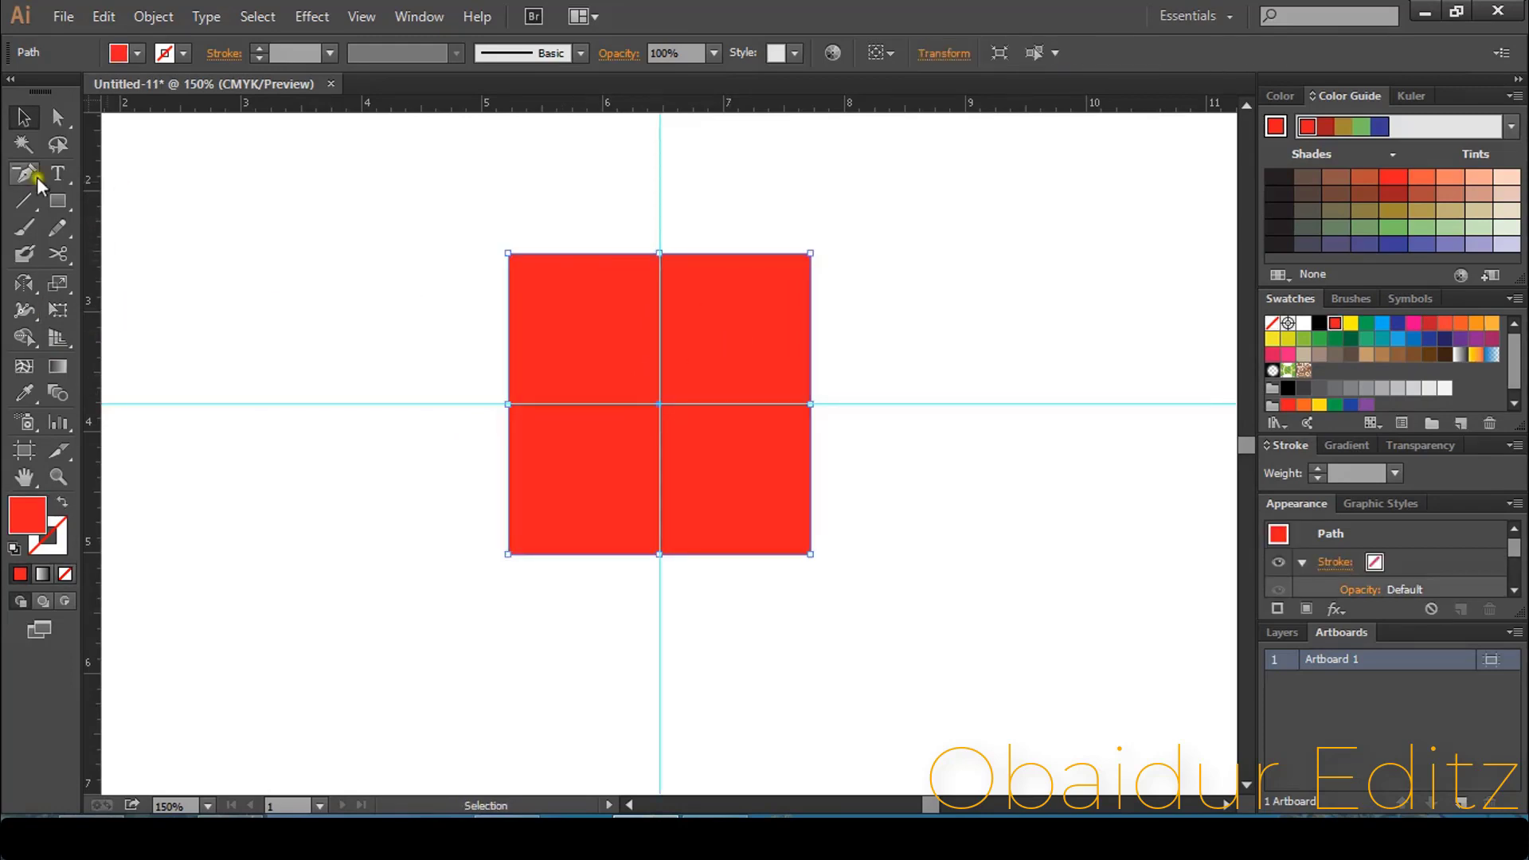
Step: Draw a red triangle about 1.8 in wide and 1.6 in high beside the square with the Polygon tool and rotate it 90° clockwise
{"action": "left_click", "coordinate": [58, 201]}
{"action": "left_click_drag", "start_coordinate": [60, 210], "coordinate": [157, 285]}
{"action": "left_click_drag", "start_coordinate": [908, 291], "coordinate": [1019, 352]}
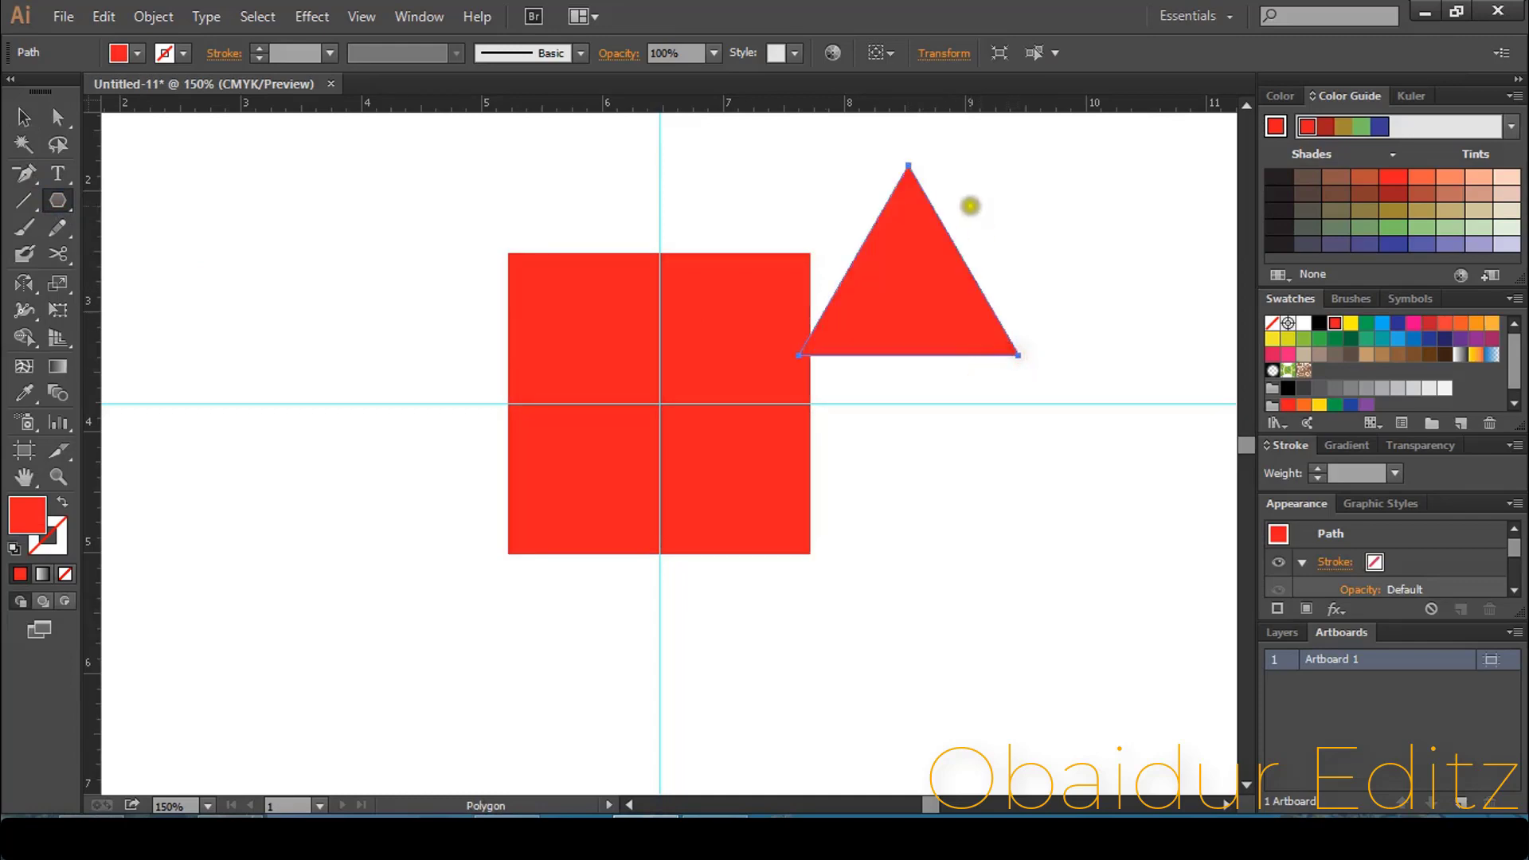
{"action": "left_click", "coordinate": [26, 117]}
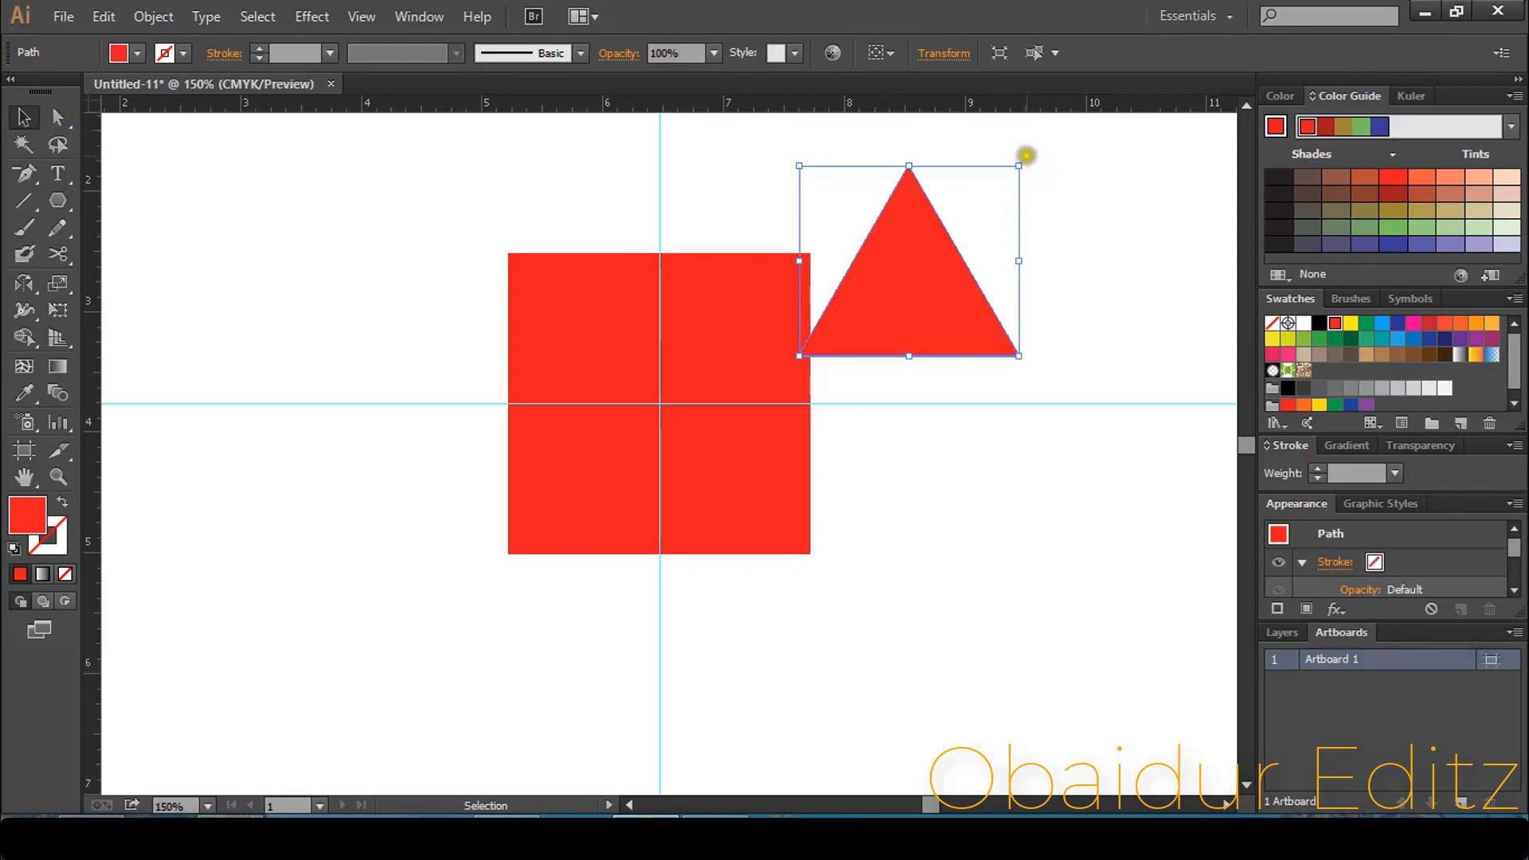
{"action": "left_click_drag", "start_coordinate": [1027, 155], "coordinate": [1075, 350]}
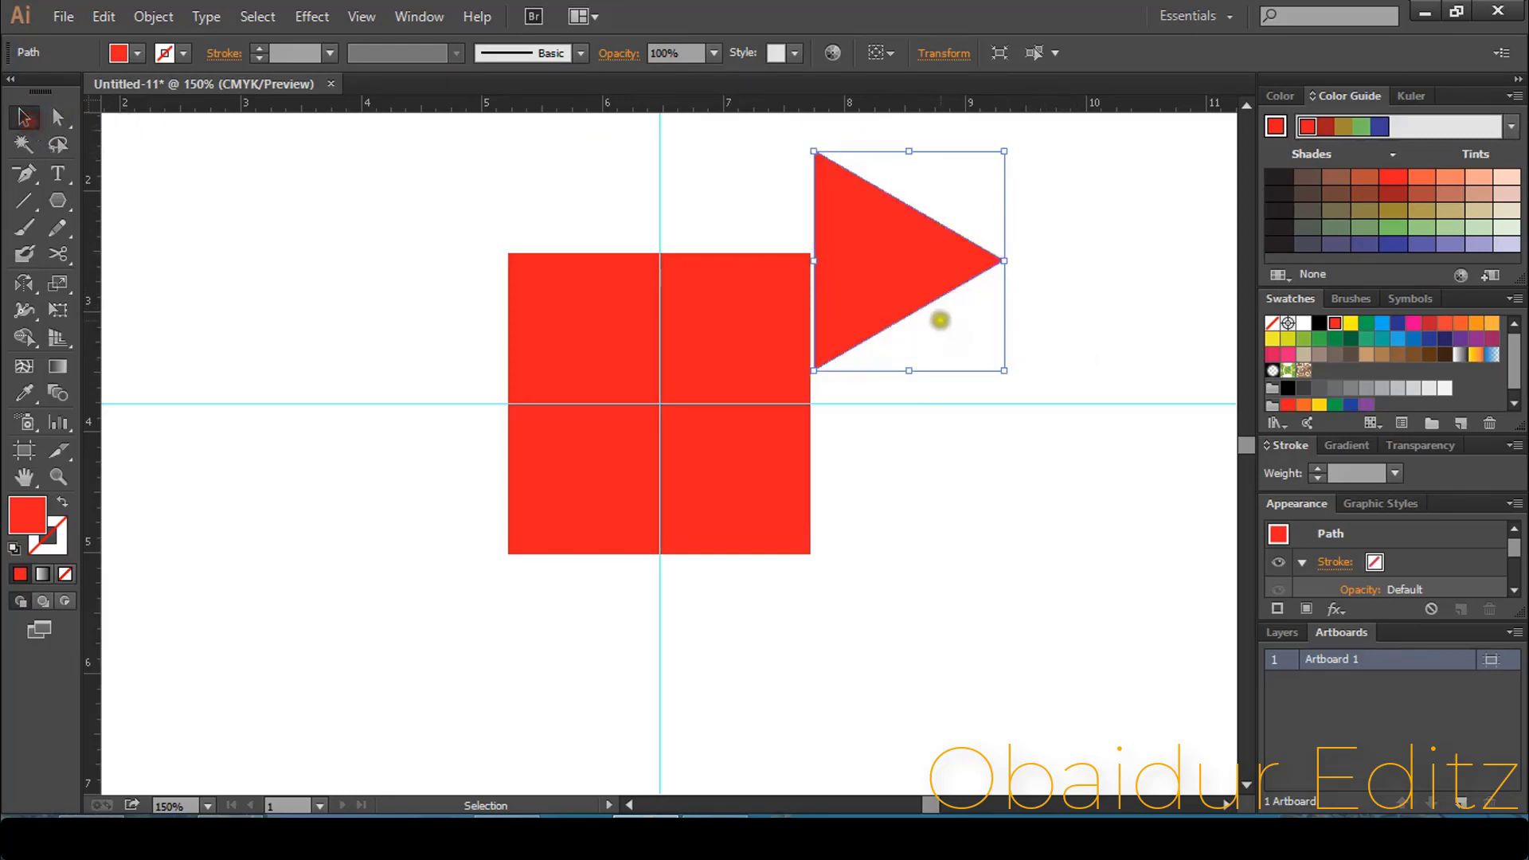
Step: Move the triangle onto the square's left half and nudge its tip to the intersection of the two guides
{"action": "left_click_drag", "start_coordinate": [906, 279], "coordinate": [563, 423]}
{"action": "left_click", "coordinate": [693, 404]}
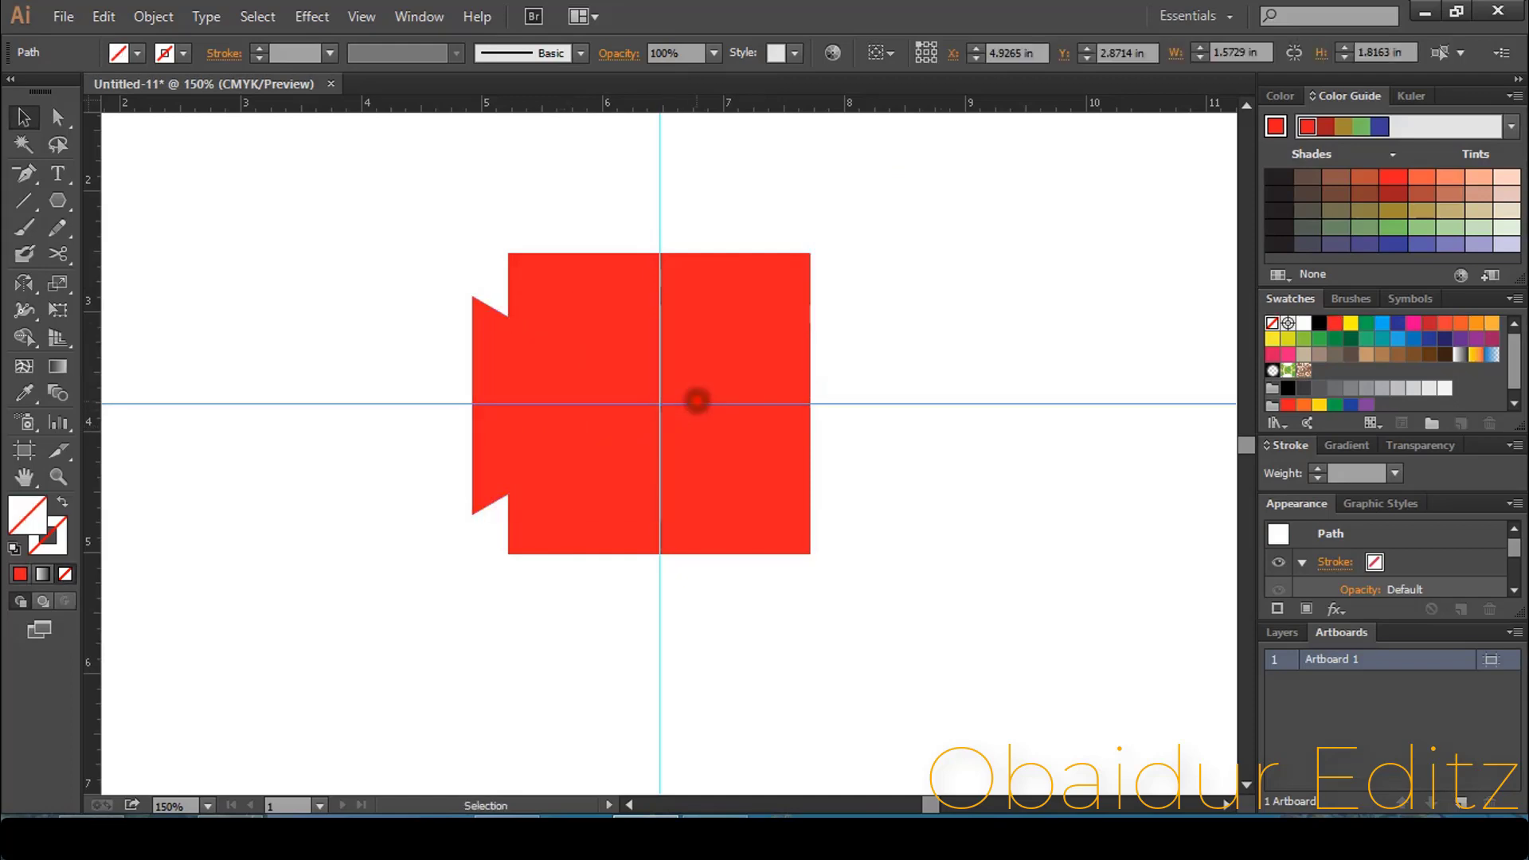
{"action": "left_click", "coordinate": [474, 363]}
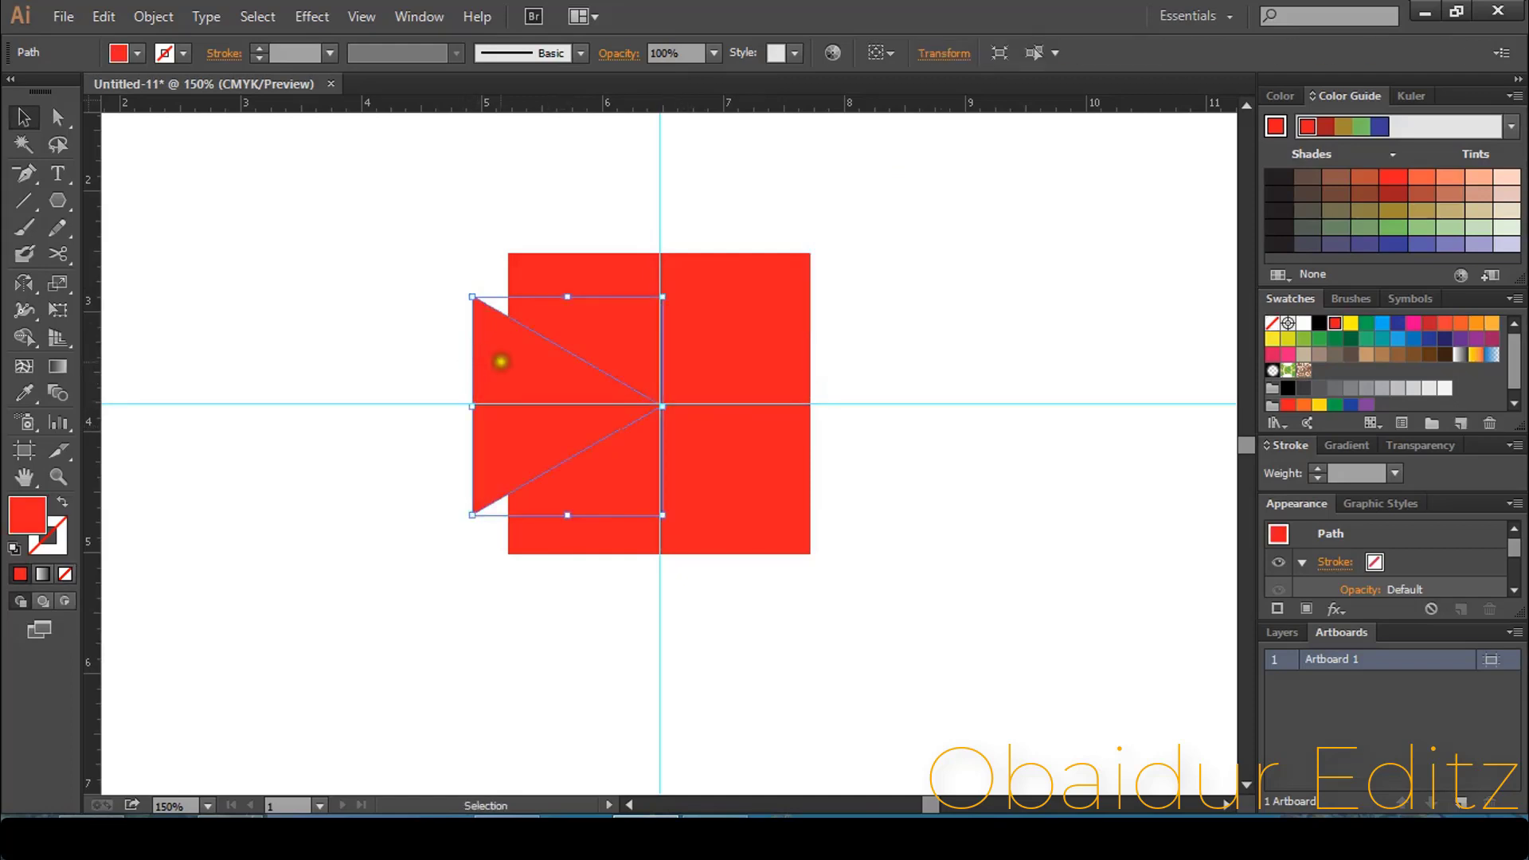
{"action": "key", "text": "Left"}
{"action": "key", "text": "Left"}
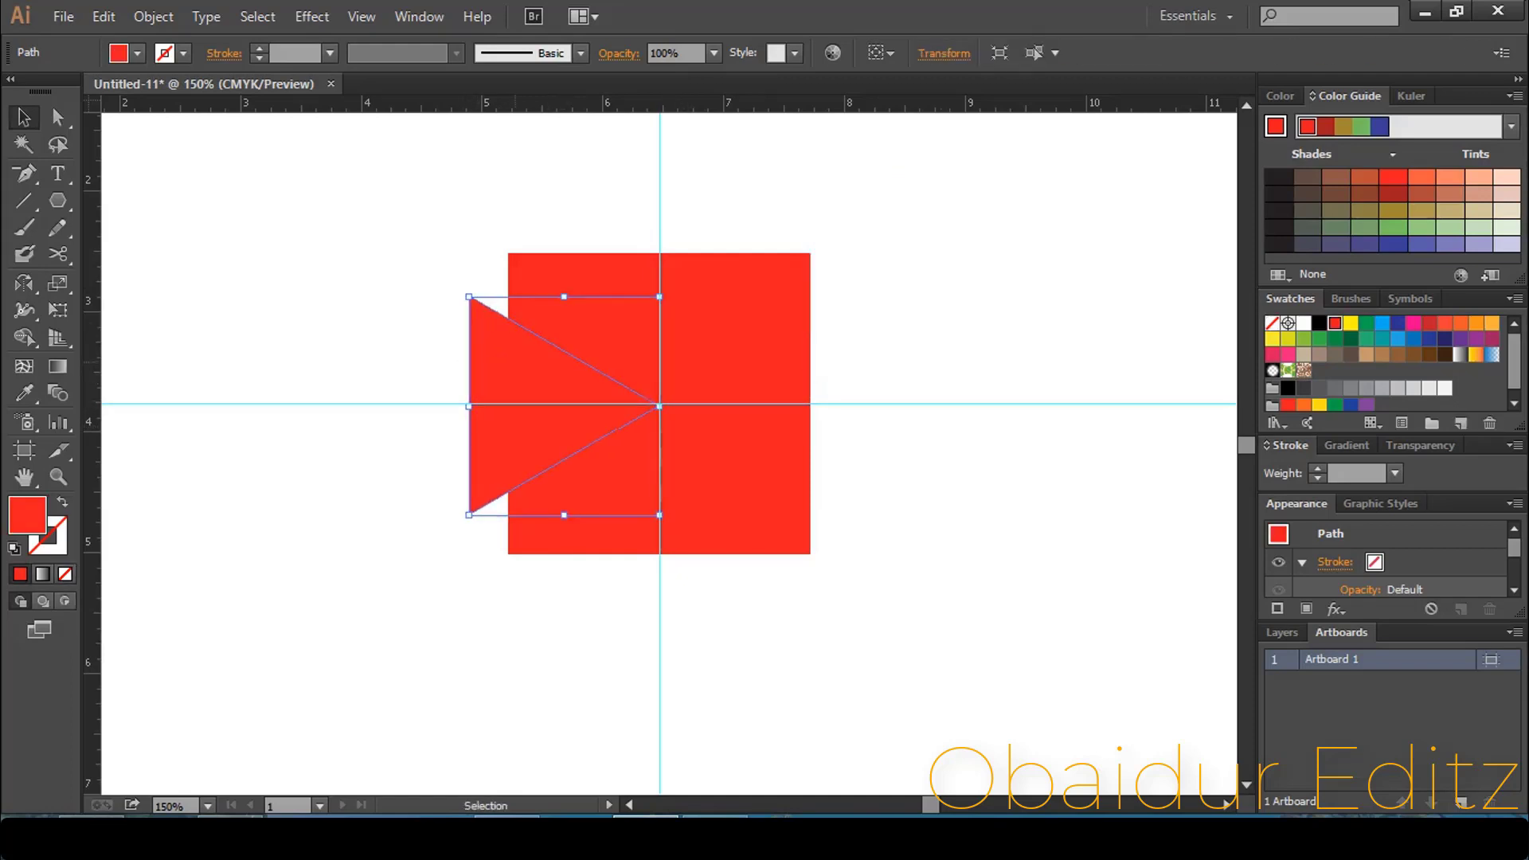
{"action": "key", "text": "Up"}
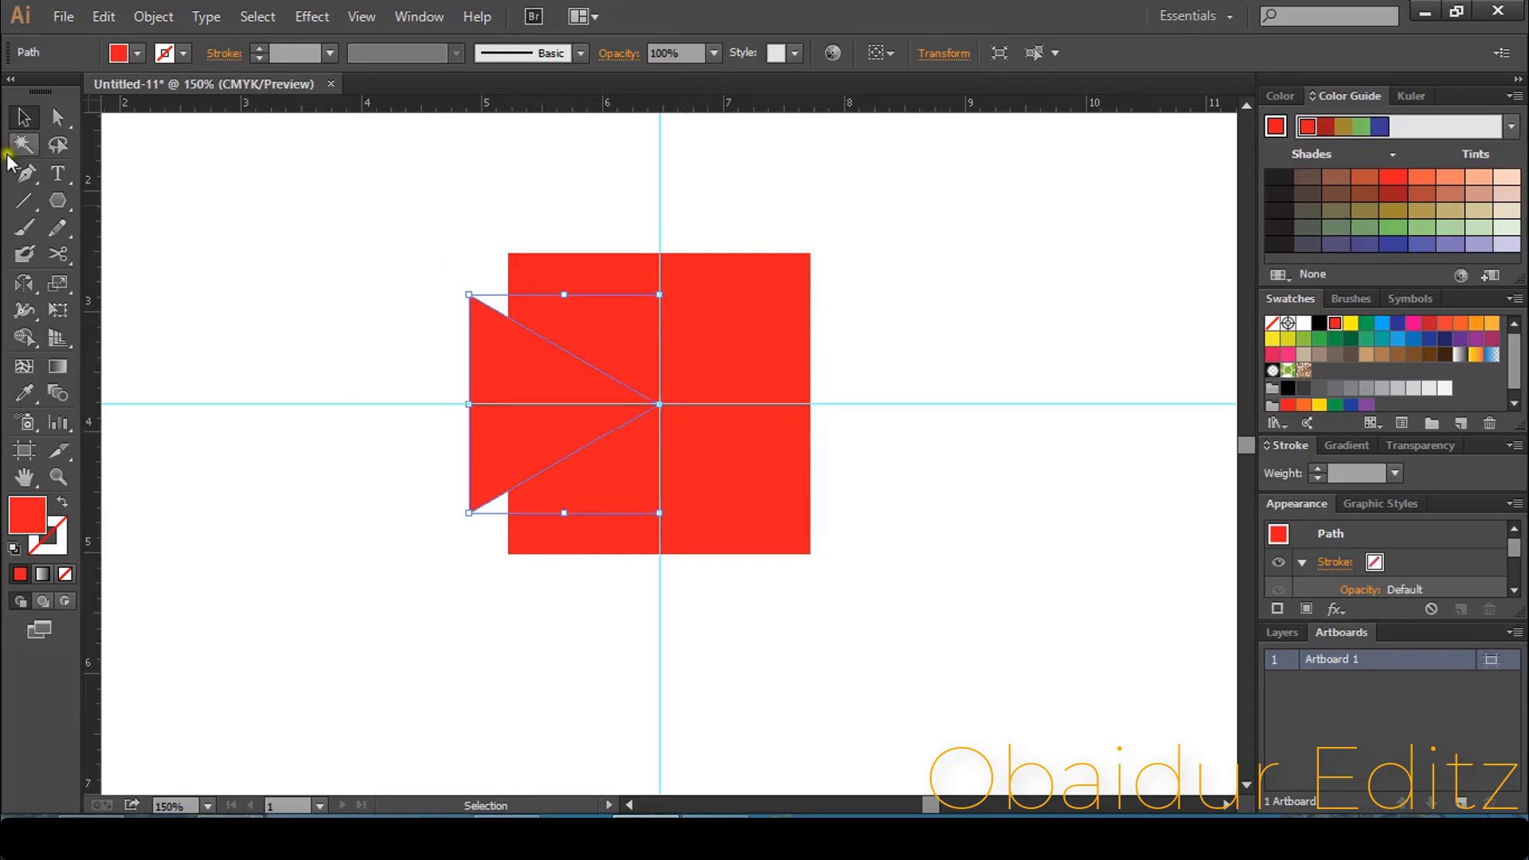
Step: Narrow the triangle so its vertical side lies on the square's left edge, keeping its tip at the centre
{"action": "left_click", "coordinate": [57, 117]}
{"action": "left_click", "coordinate": [24, 116]}
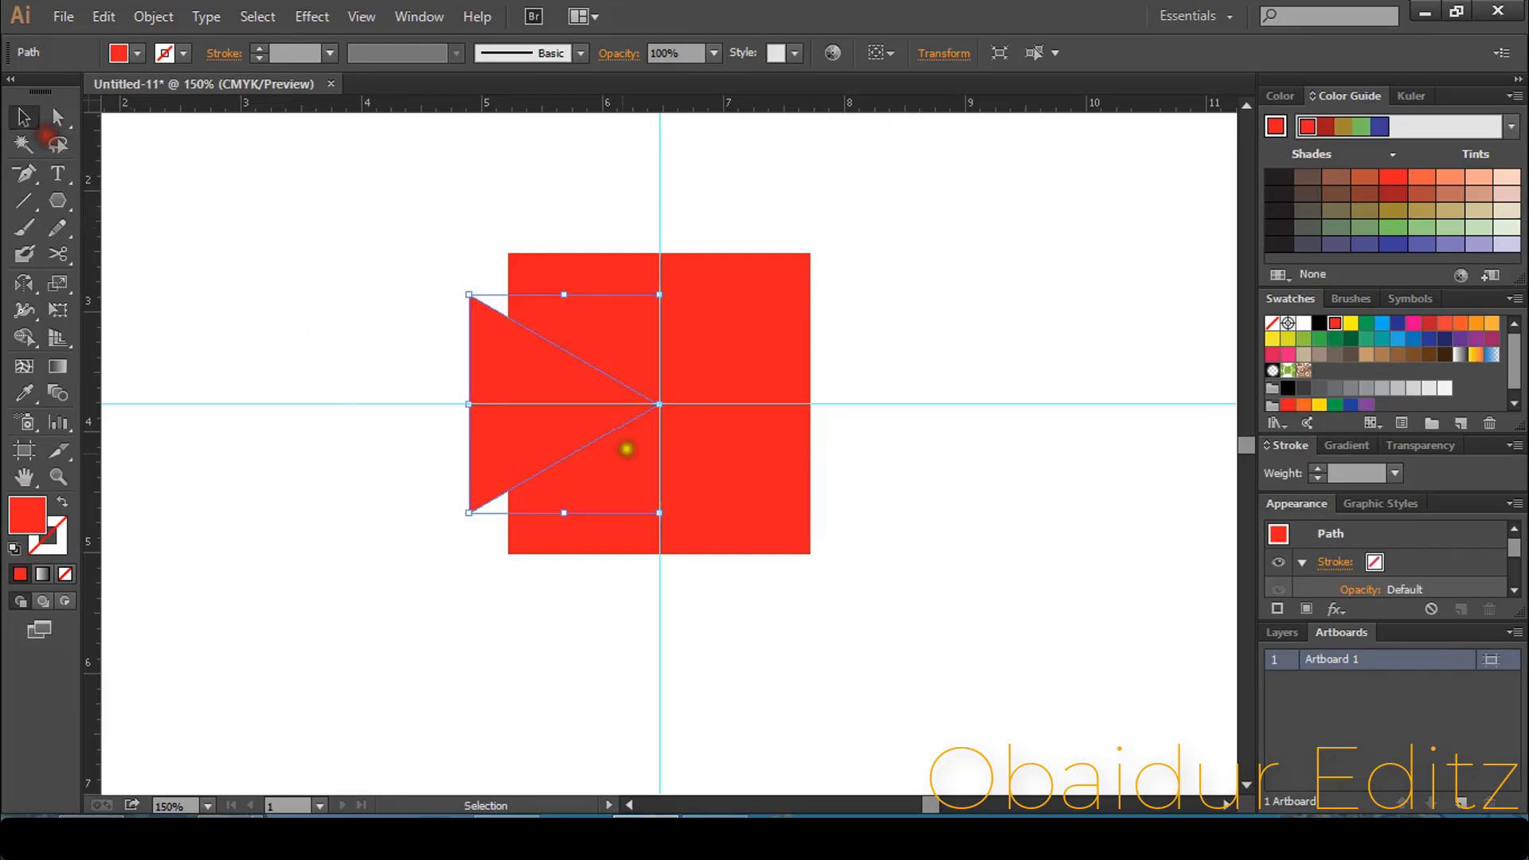
{"action": "left_click_drag", "start_coordinate": [467, 401], "coordinate": [507, 404]}
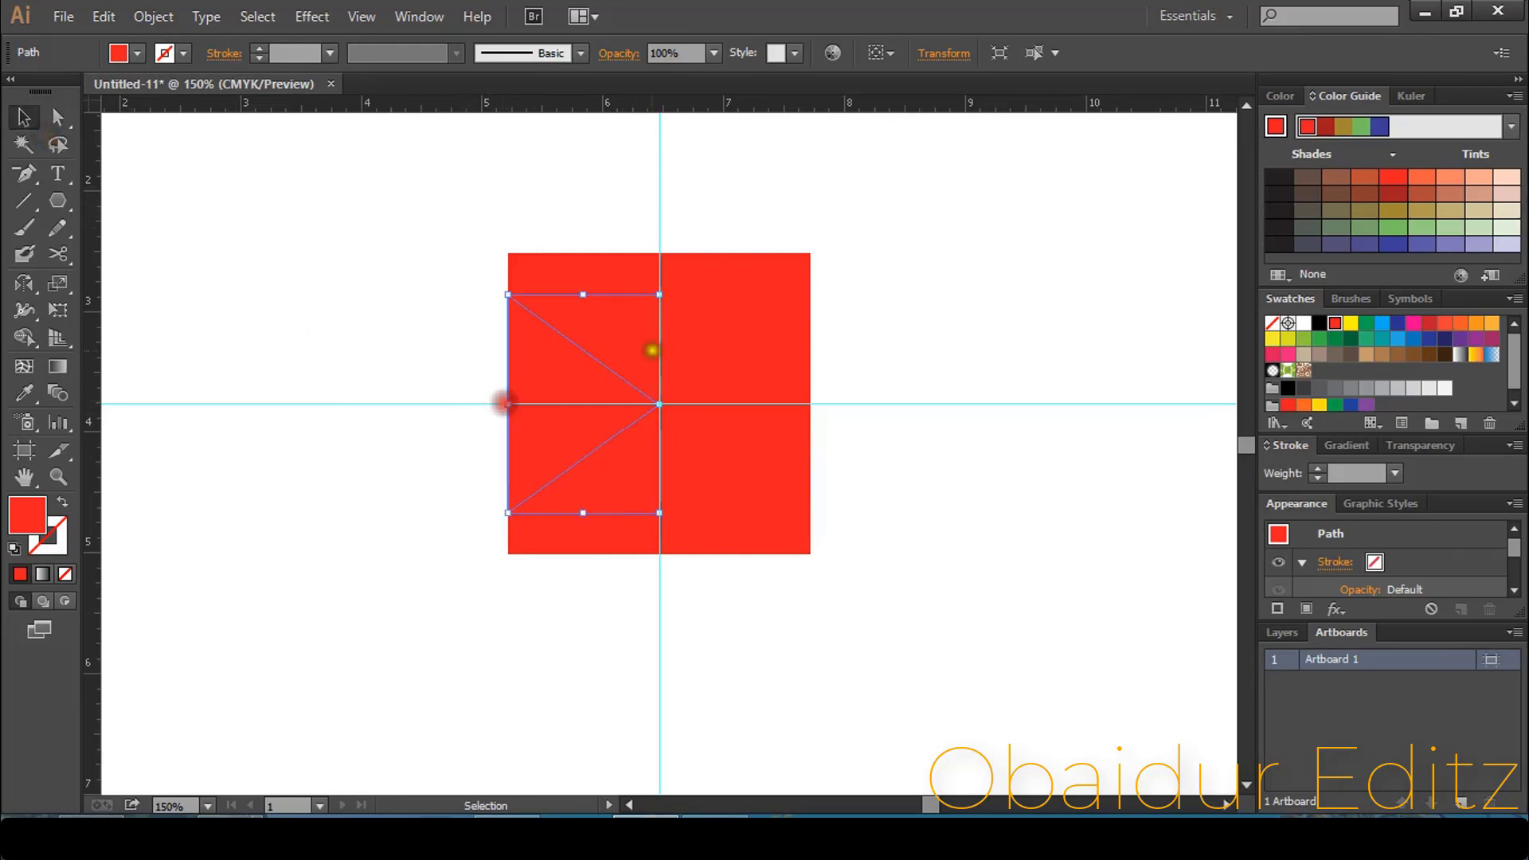
Step: Fill the triangle with yellow and bring it to the front
{"action": "scroll", "coordinate": [609, 361], "scroll_direction": "up", "scroll_amount": 2}
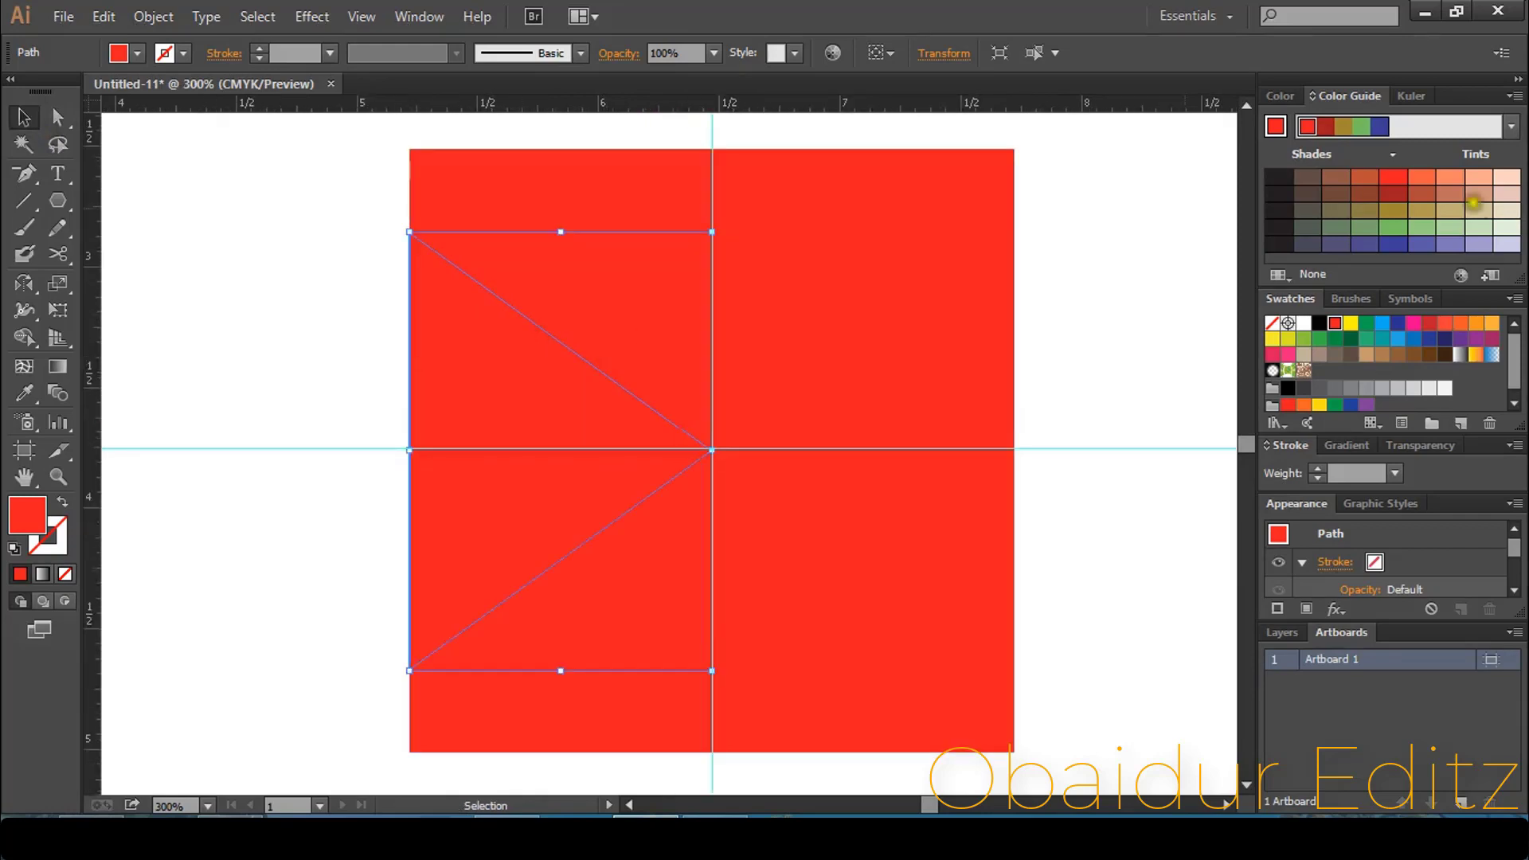
{"action": "left_click", "coordinate": [1350, 323]}
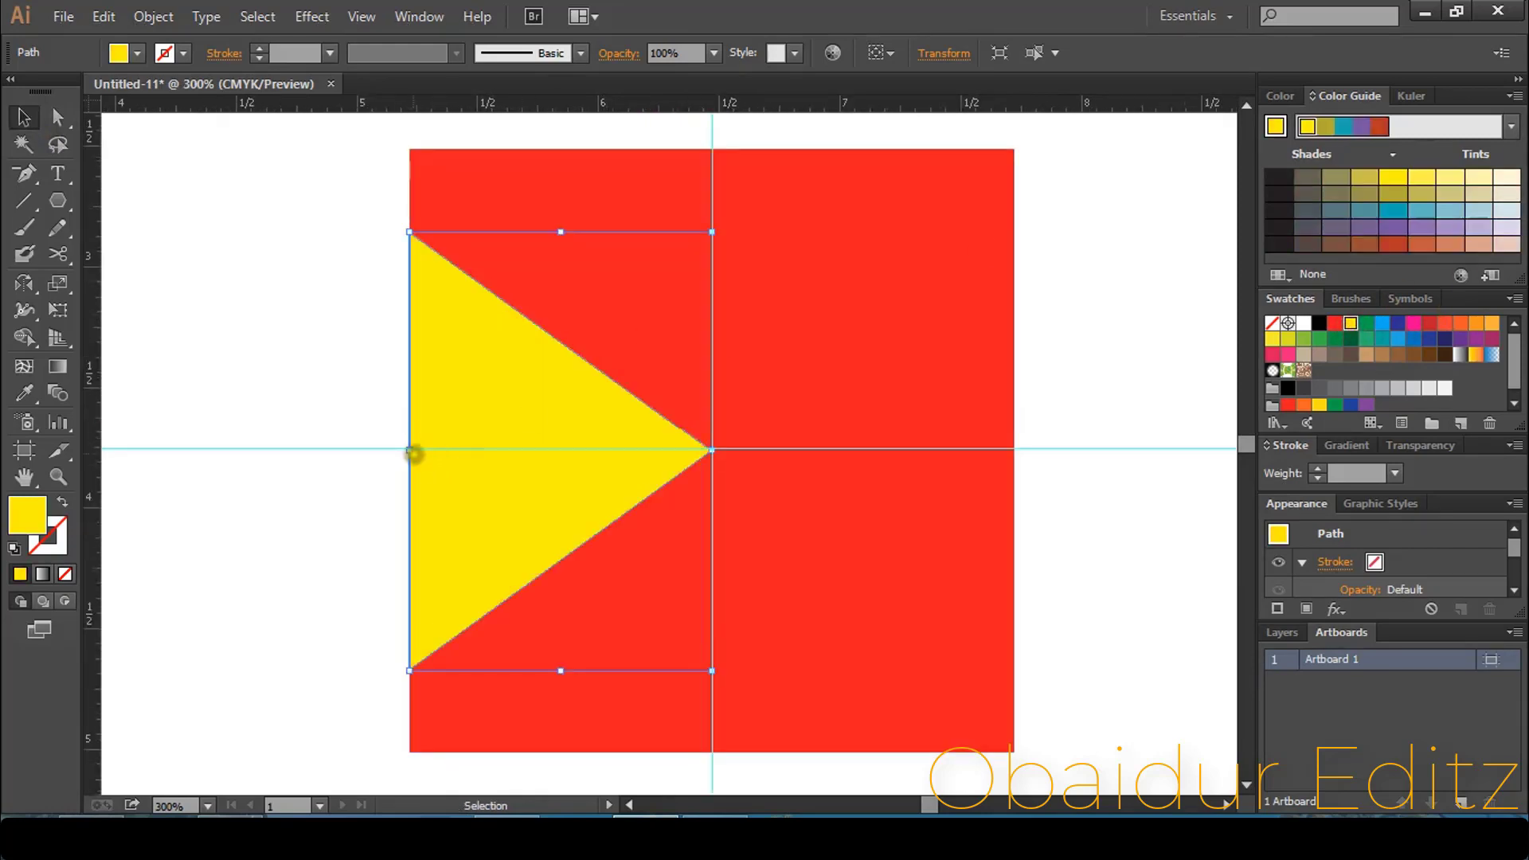
{"action": "right_click", "coordinate": [443, 337]}
{"action": "mouse_move", "coordinate": [557, 652]}
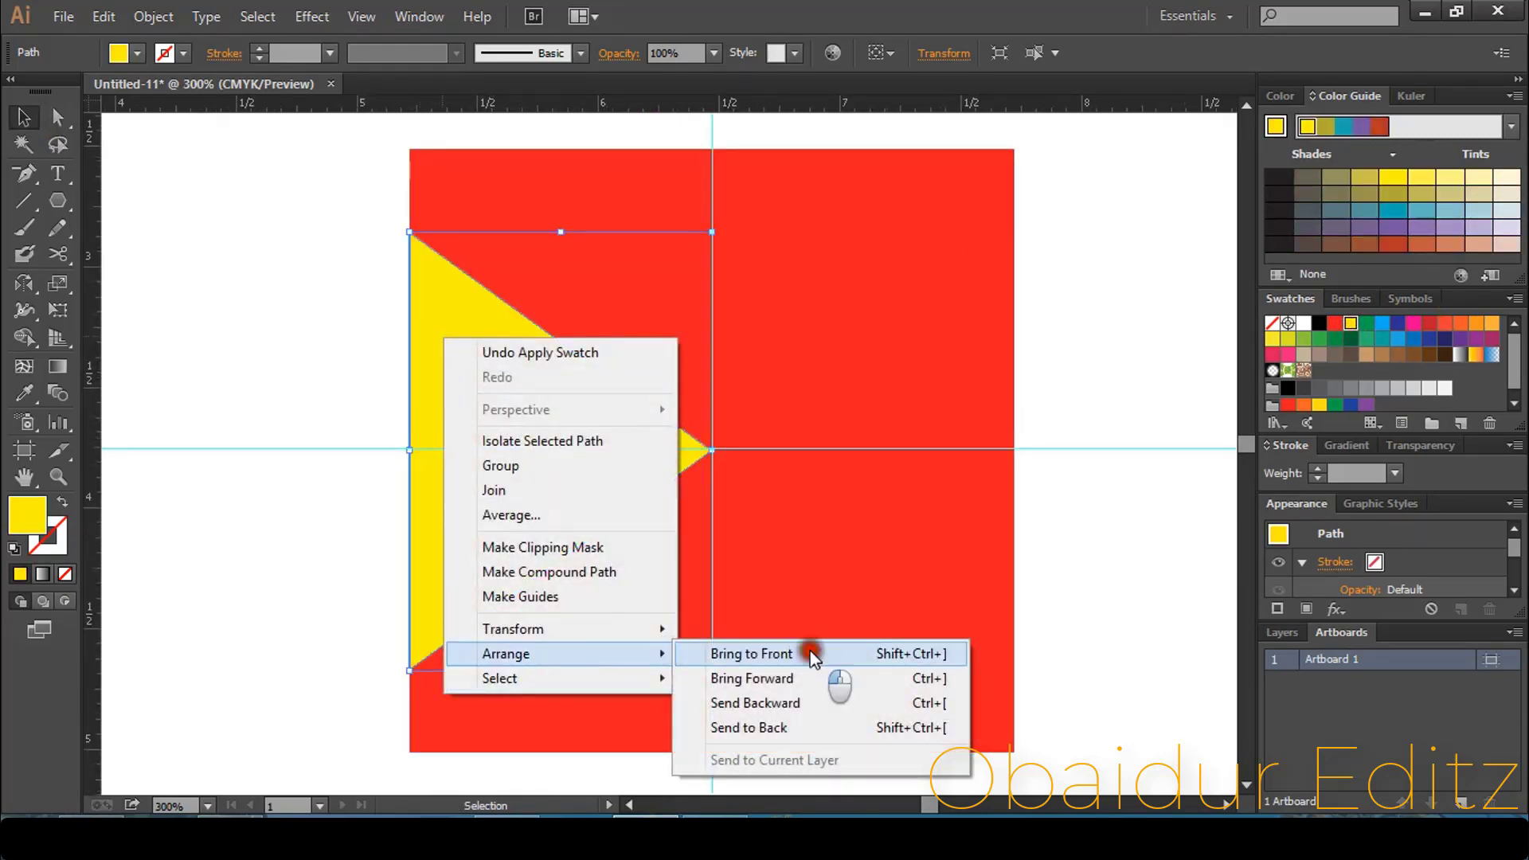
{"action": "left_click", "coordinate": [810, 651]}
Step: Nudge the yellow triangle up so its tip sits exactly on the horizontal guide
{"action": "scroll", "coordinate": [429, 386], "scroll_direction": "up", "scroll_amount": 2}
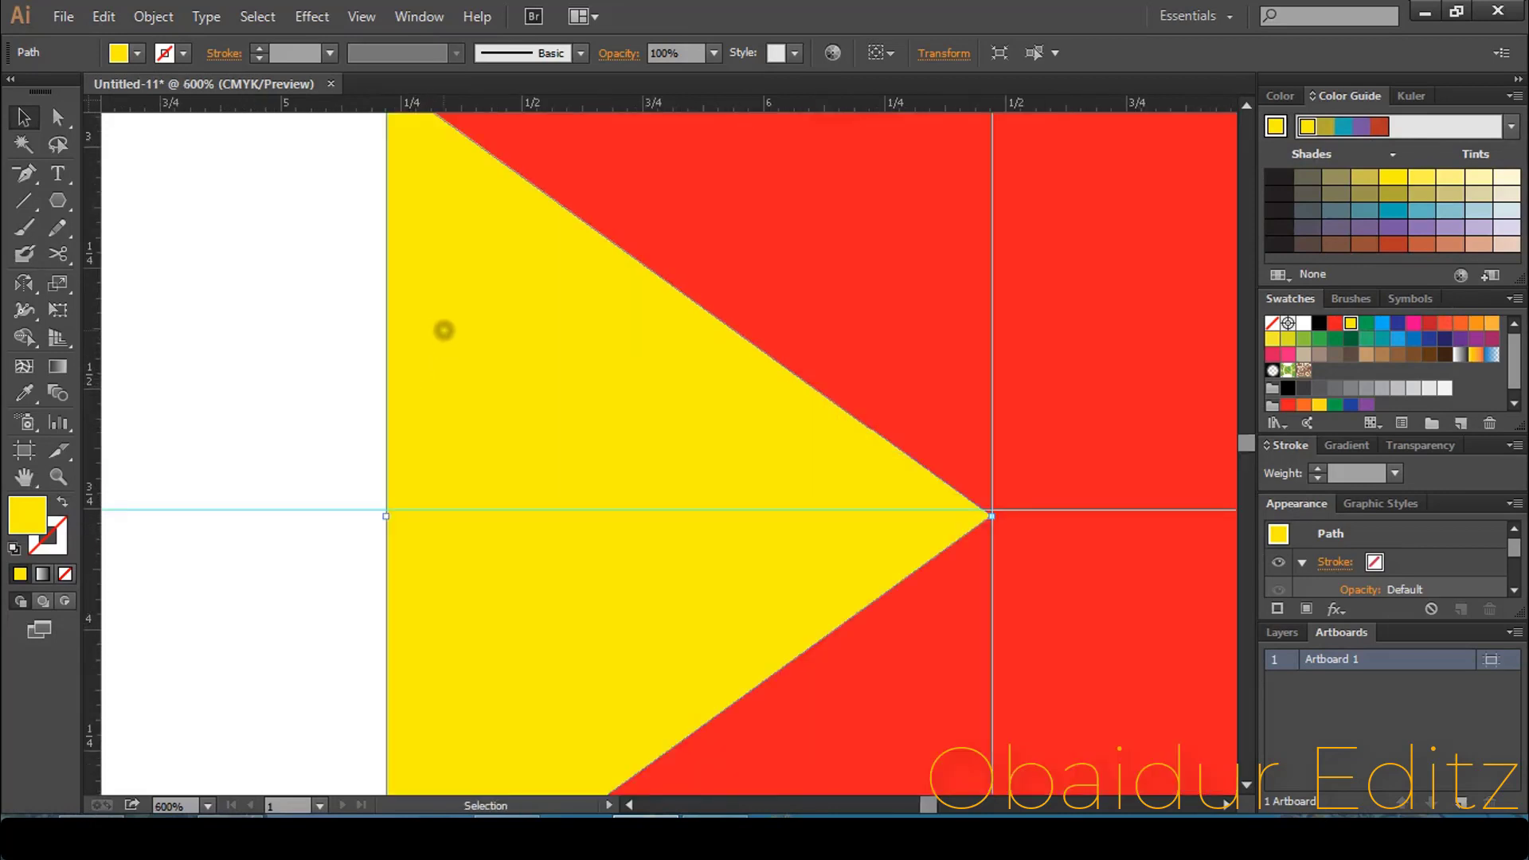
{"action": "key", "text": "Up"}
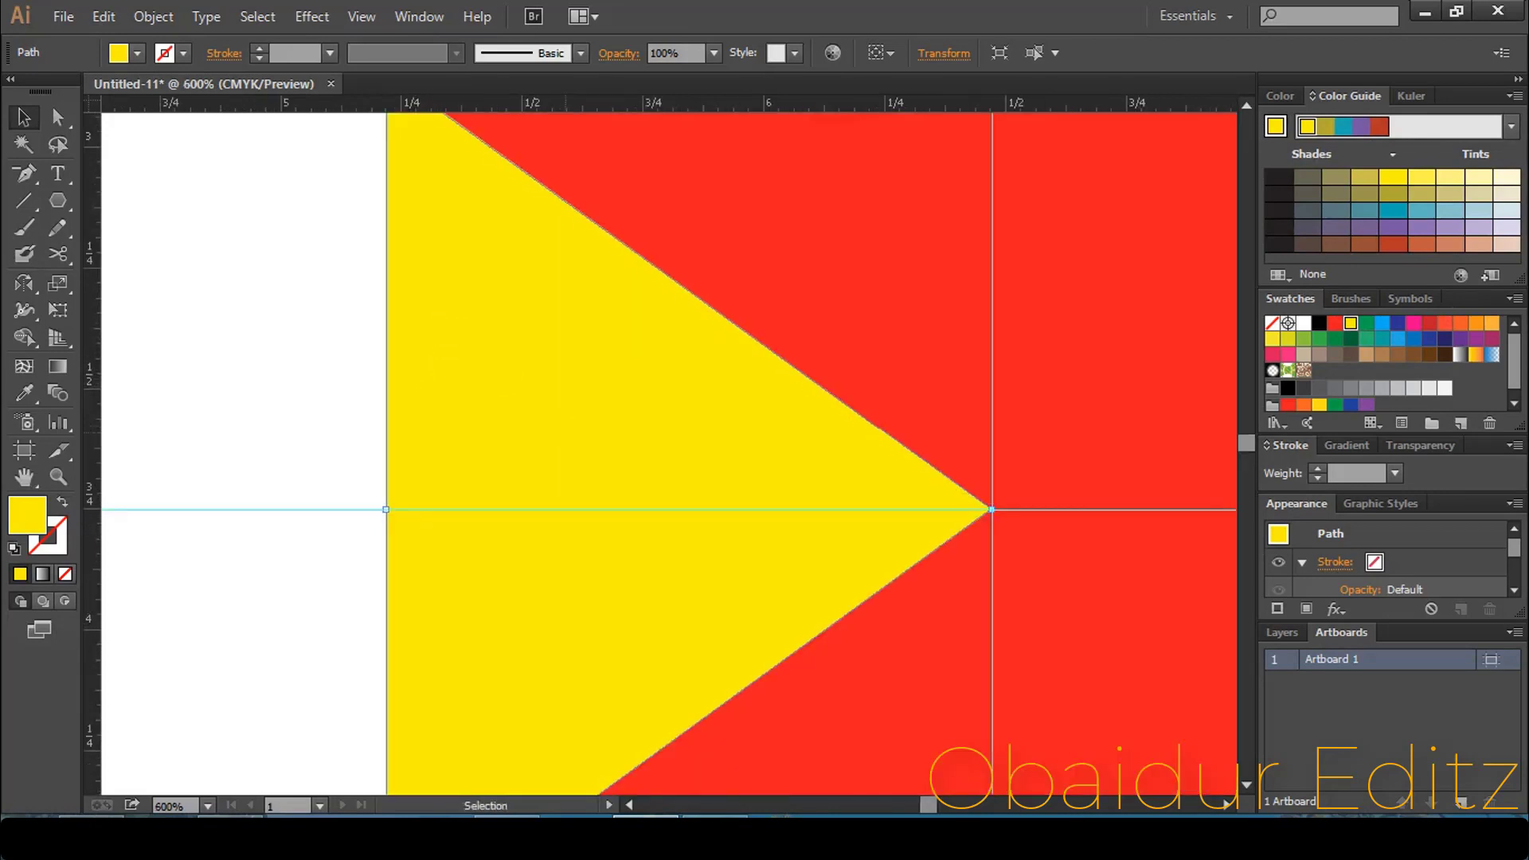
{"action": "scroll", "coordinate": [661, 454], "scroll_direction": "up", "scroll_amount": 3}
{"action": "scroll", "coordinate": [525, 443], "scroll_direction": "up", "scroll_amount": 1}
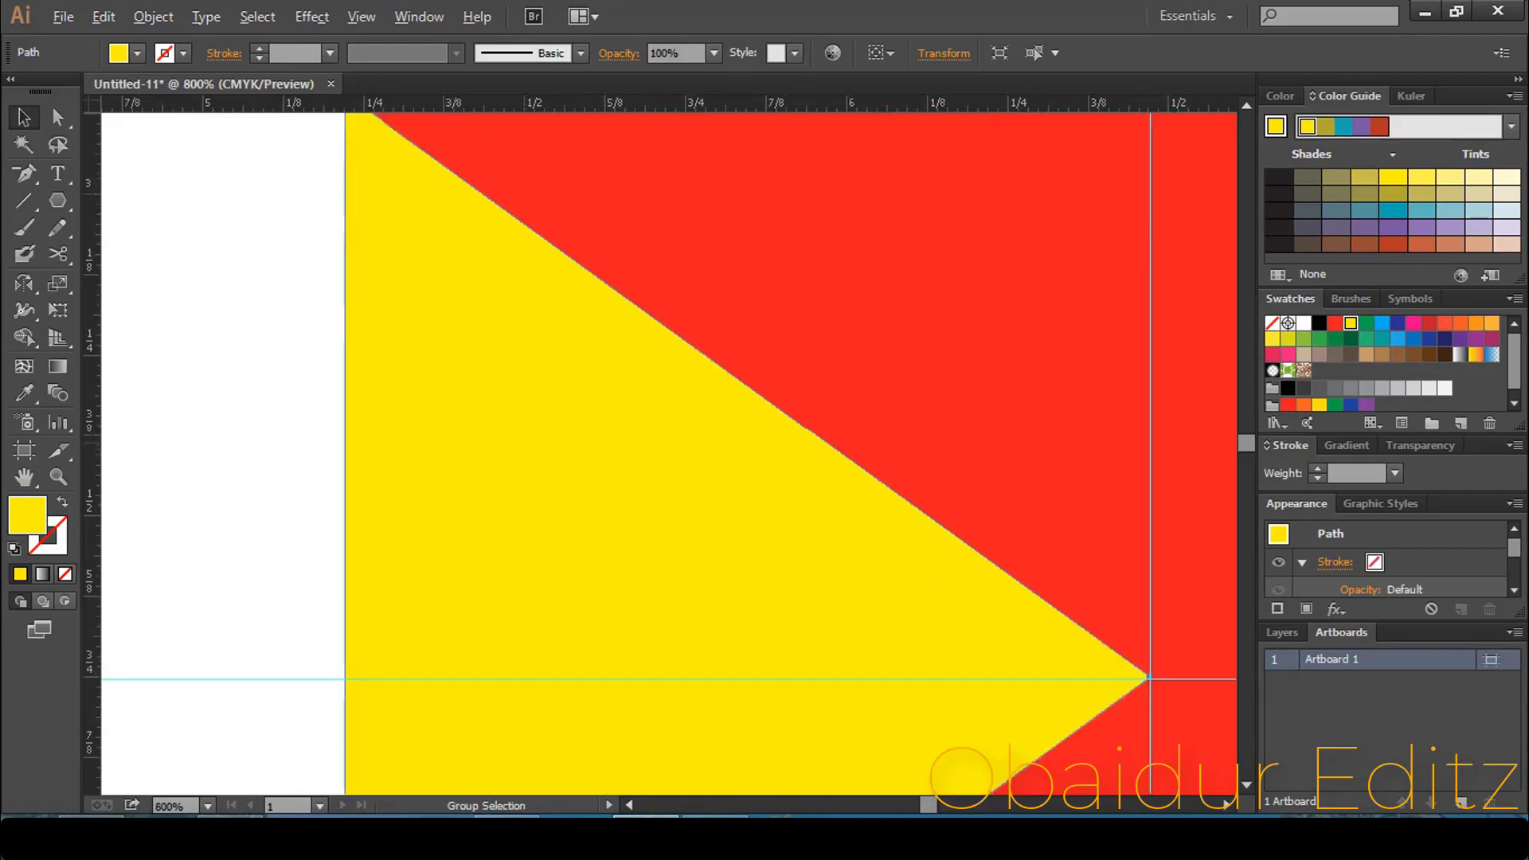
{"action": "left_click_drag", "start_coordinate": [470, 297], "coordinate": [536, 499]}
{"action": "scroll", "coordinate": [631, 571], "scroll_direction": "down", "scroll_amount": 3}
{"action": "scroll", "coordinate": [631, 572], "scroll_direction": "down", "scroll_amount": 4}
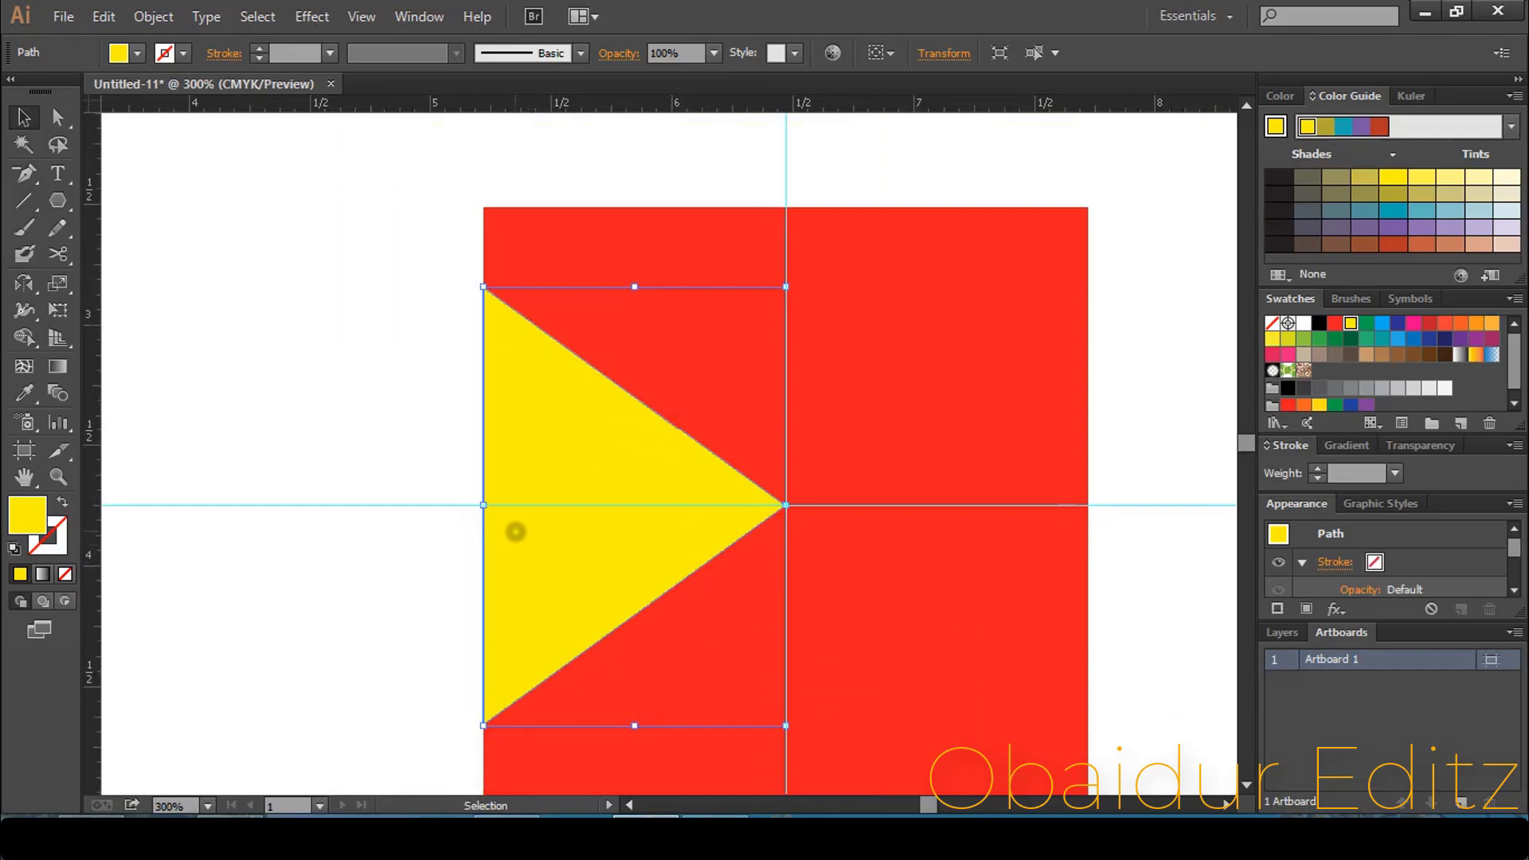
{"action": "scroll", "coordinate": [515, 531], "scroll_direction": "up", "scroll_amount": 1}
{"action": "left_click_drag", "start_coordinate": [566, 331], "coordinate": [584, 518]}
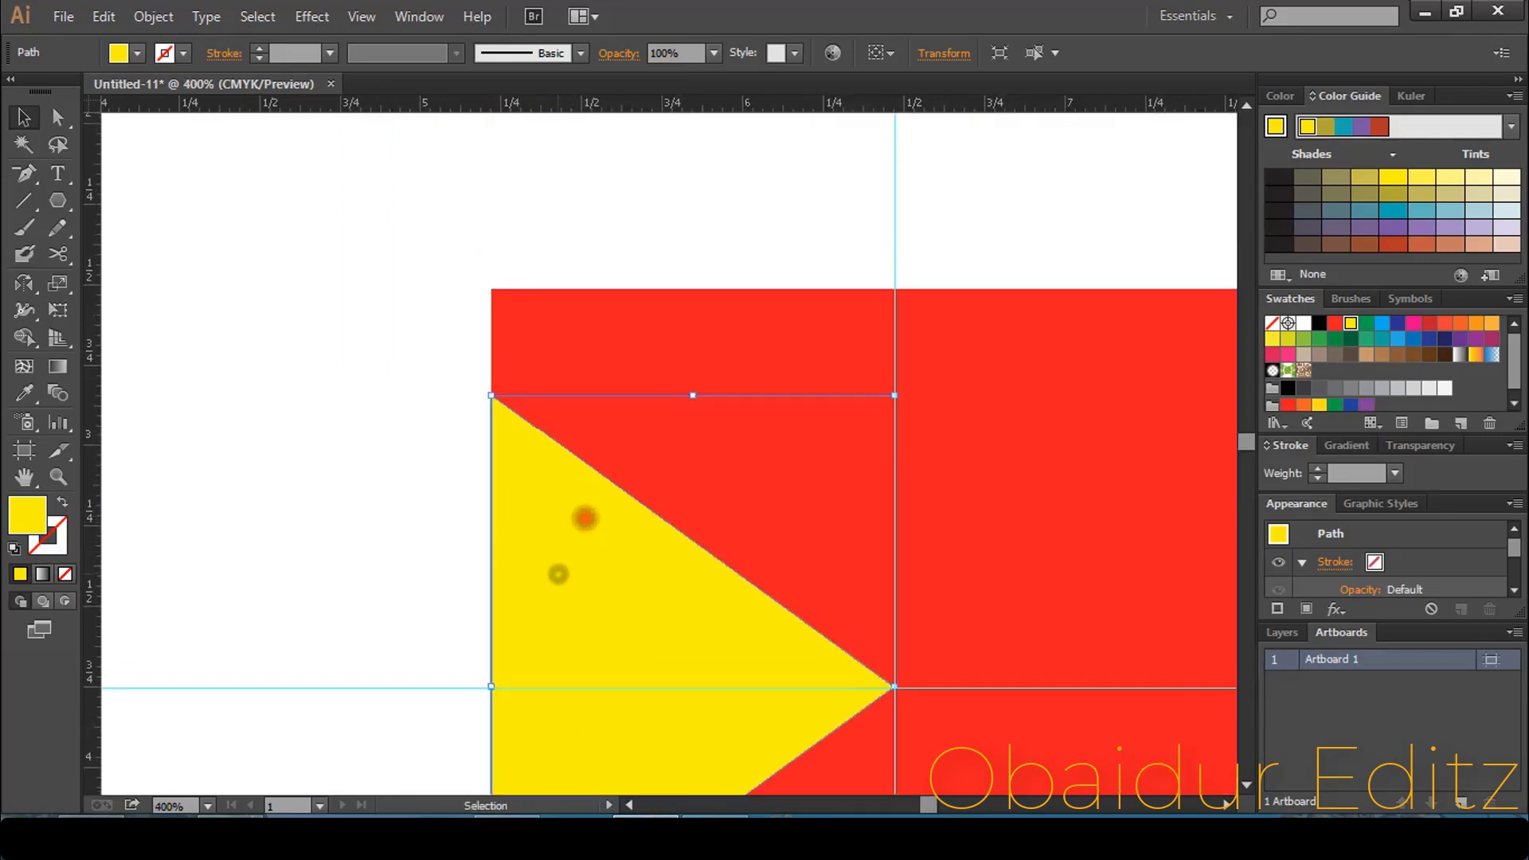
{"action": "left_click", "coordinate": [56, 116]}
{"action": "scroll", "coordinate": [498, 361], "scroll_direction": "up", "scroll_amount": 1}
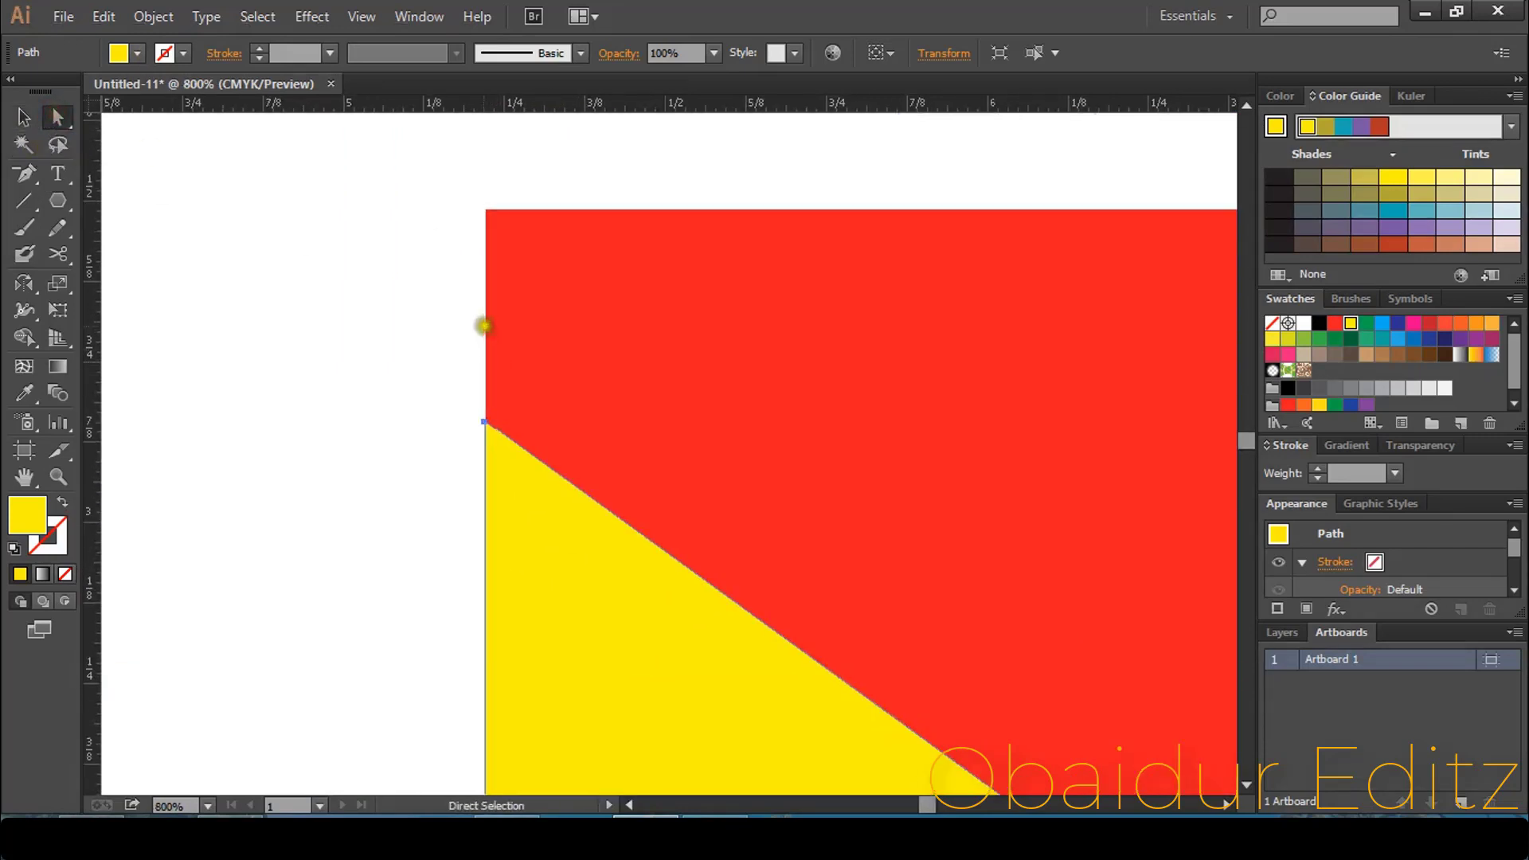
{"action": "left_click_drag", "start_coordinate": [484, 422], "coordinate": [486, 210]}
{"action": "scroll", "coordinate": [510, 323], "scroll_direction": "down", "scroll_amount": 4}
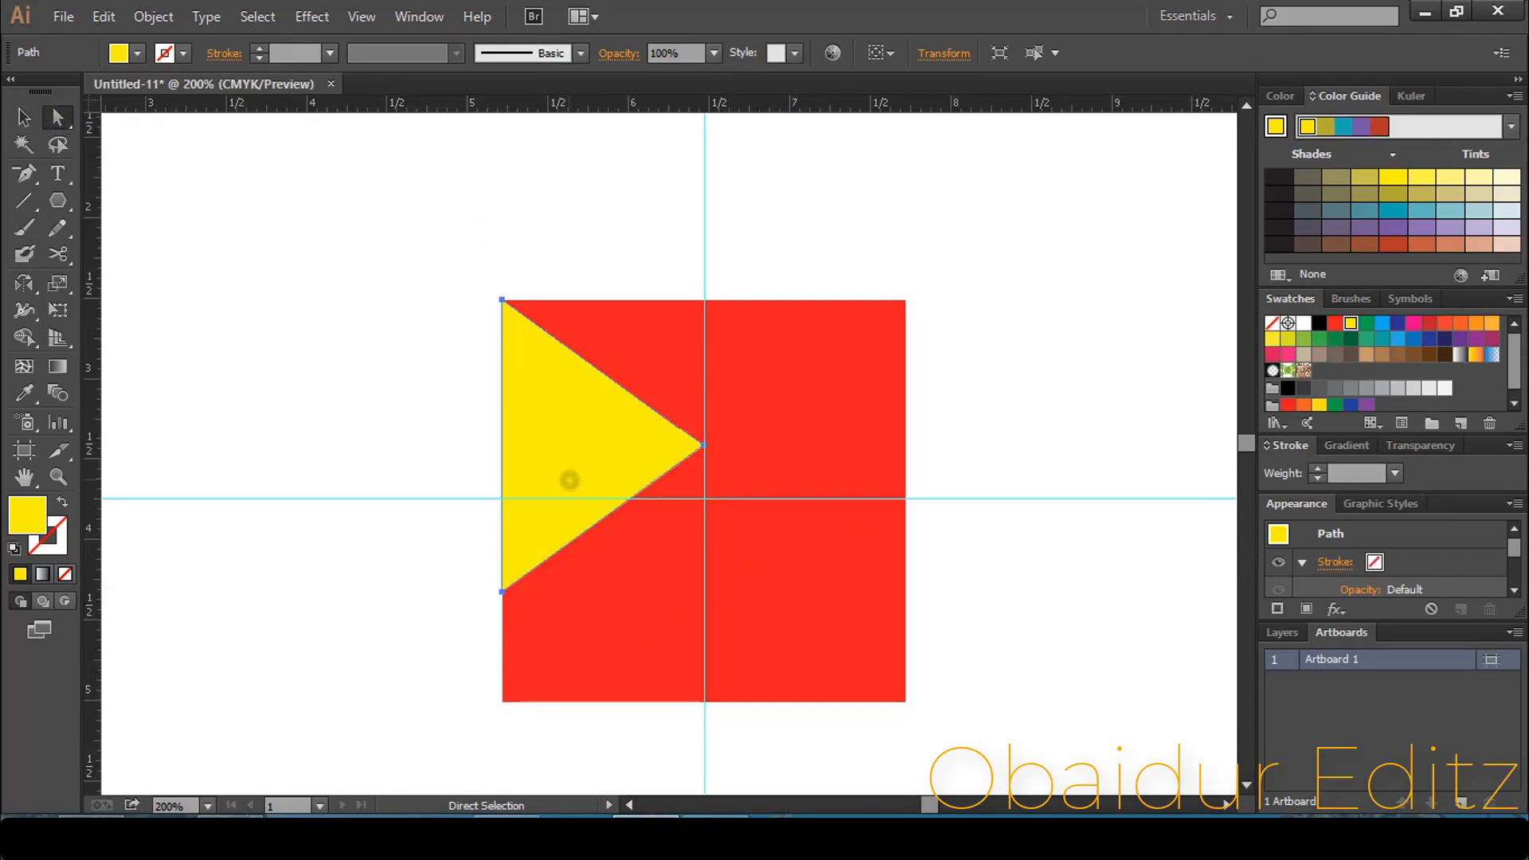
{"action": "scroll", "coordinate": [546, 477], "scroll_direction": "up", "scroll_amount": 4}
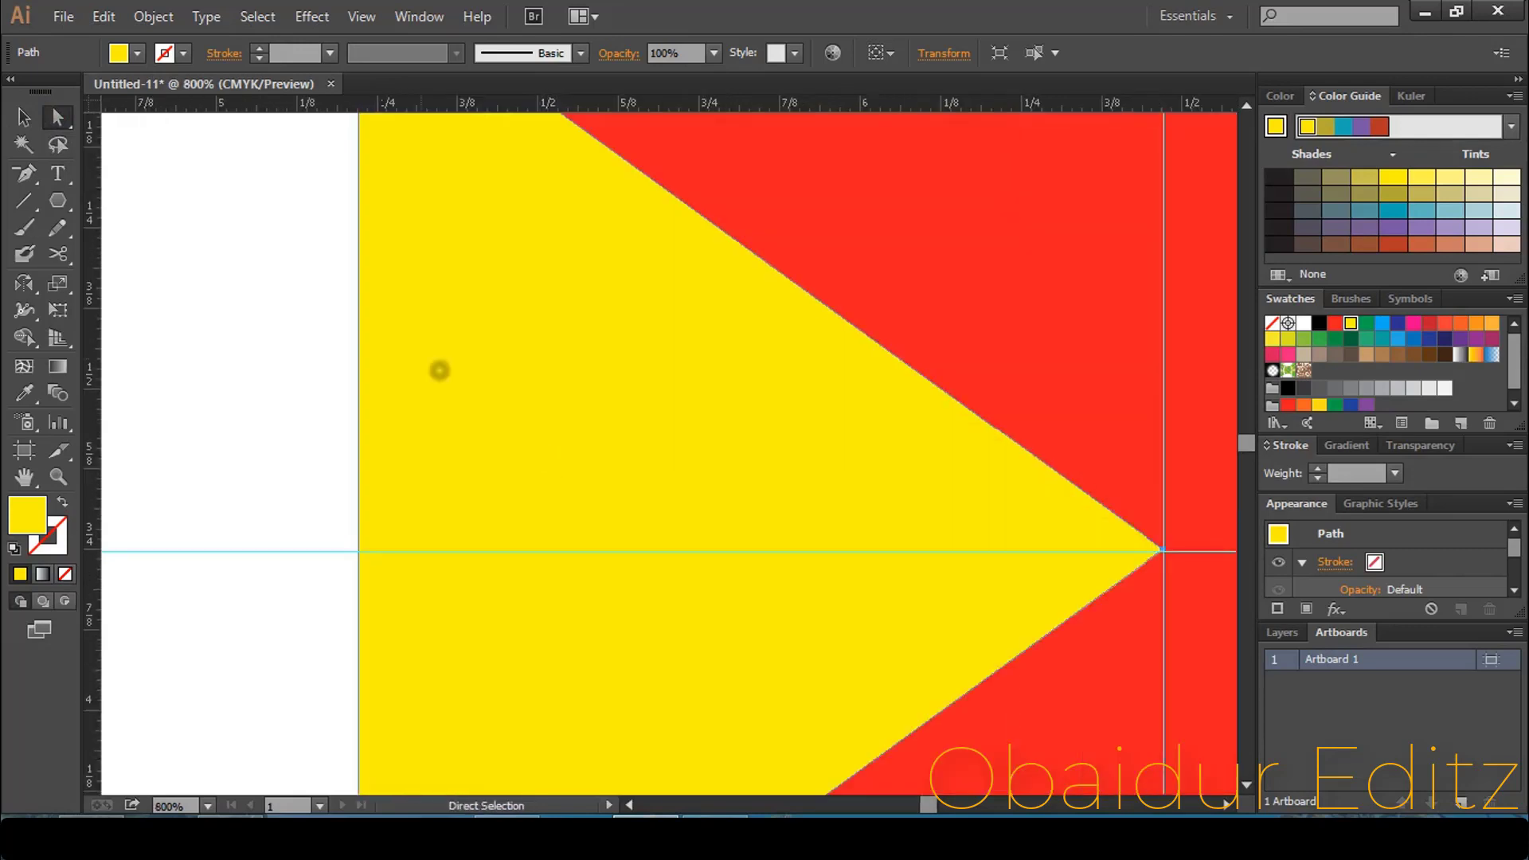
Step: Move only the yellow triangle's top-left anchor point up onto the square's top-left corner
{"action": "left_click_drag", "start_coordinate": [321, 397], "coordinate": [375, 649]}
{"action": "left_click", "coordinate": [449, 354]}
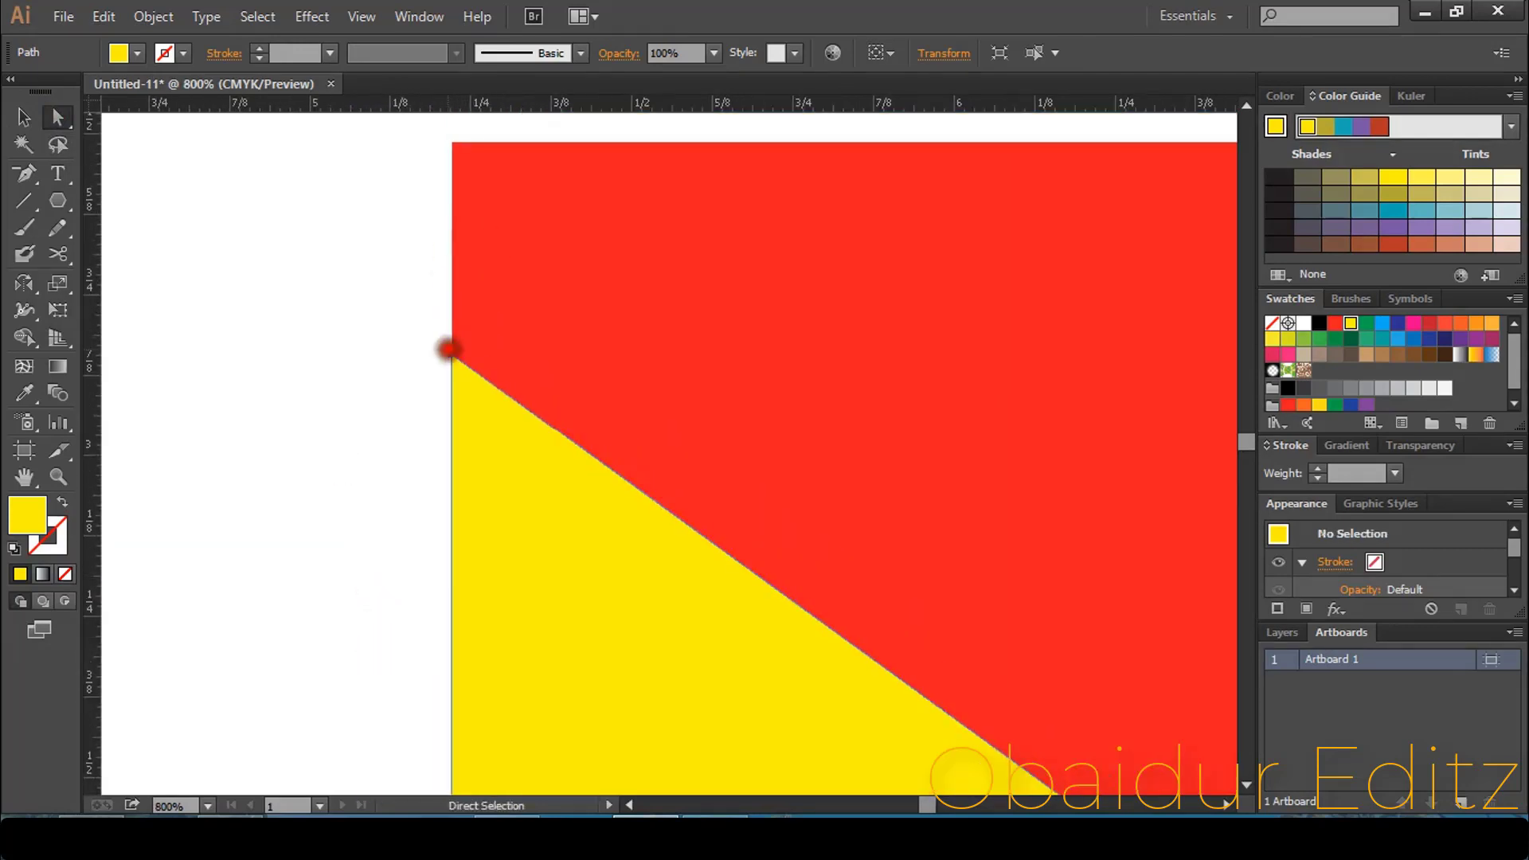
{"action": "left_click_drag", "start_coordinate": [449, 354], "coordinate": [452, 142]}
{"action": "scroll", "coordinate": [494, 338], "scroll_direction": "down", "scroll_amount": 2}
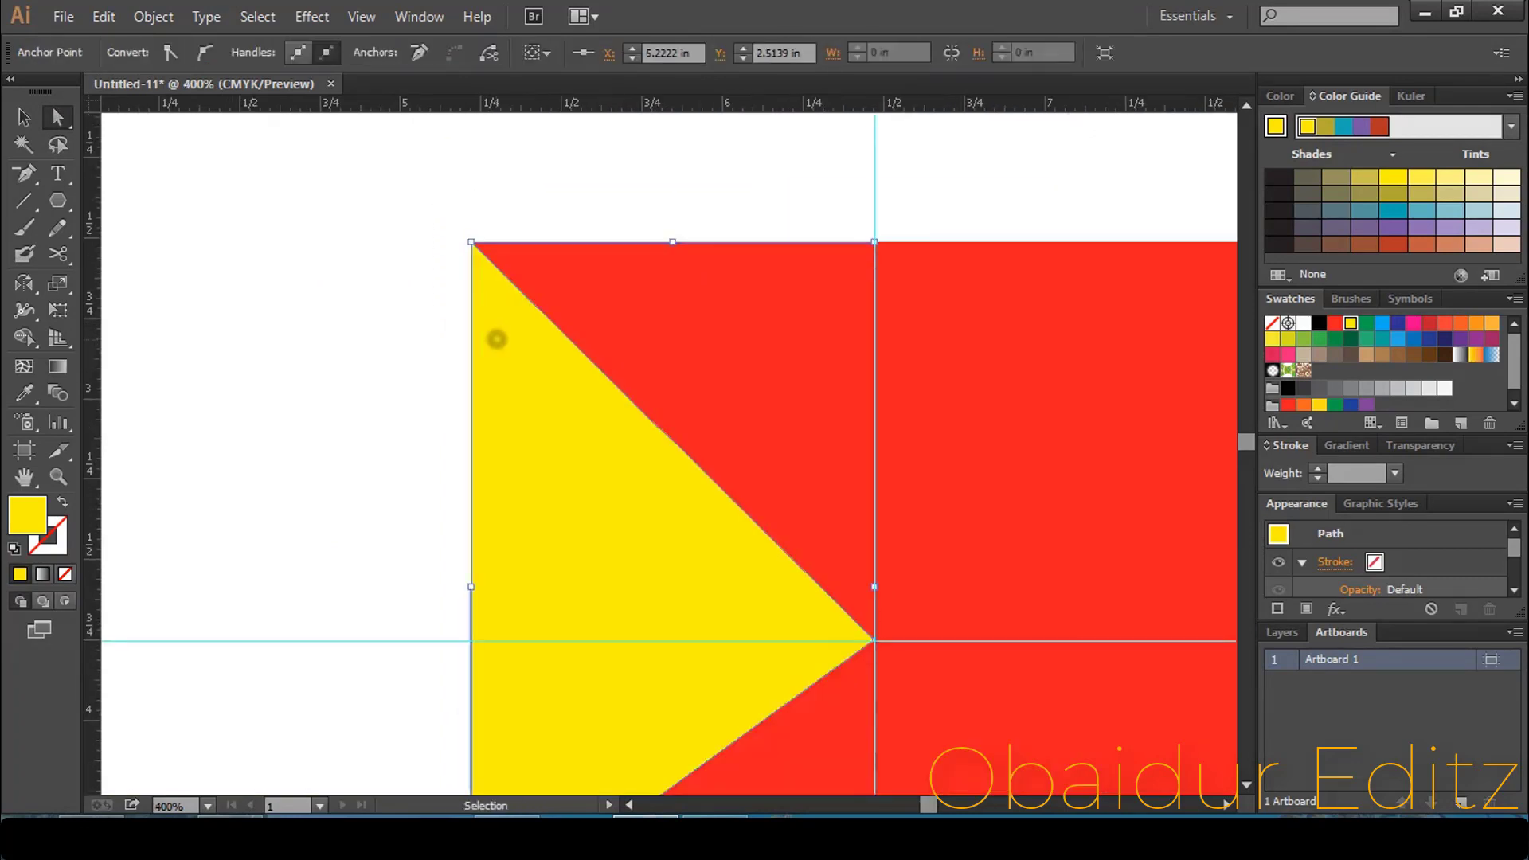
Step: Move the yellow triangle's bottom-left anchor point down onto the square's bottom-left corner
{"action": "left_click_drag", "start_coordinate": [523, 512], "coordinate": [552, 232]}
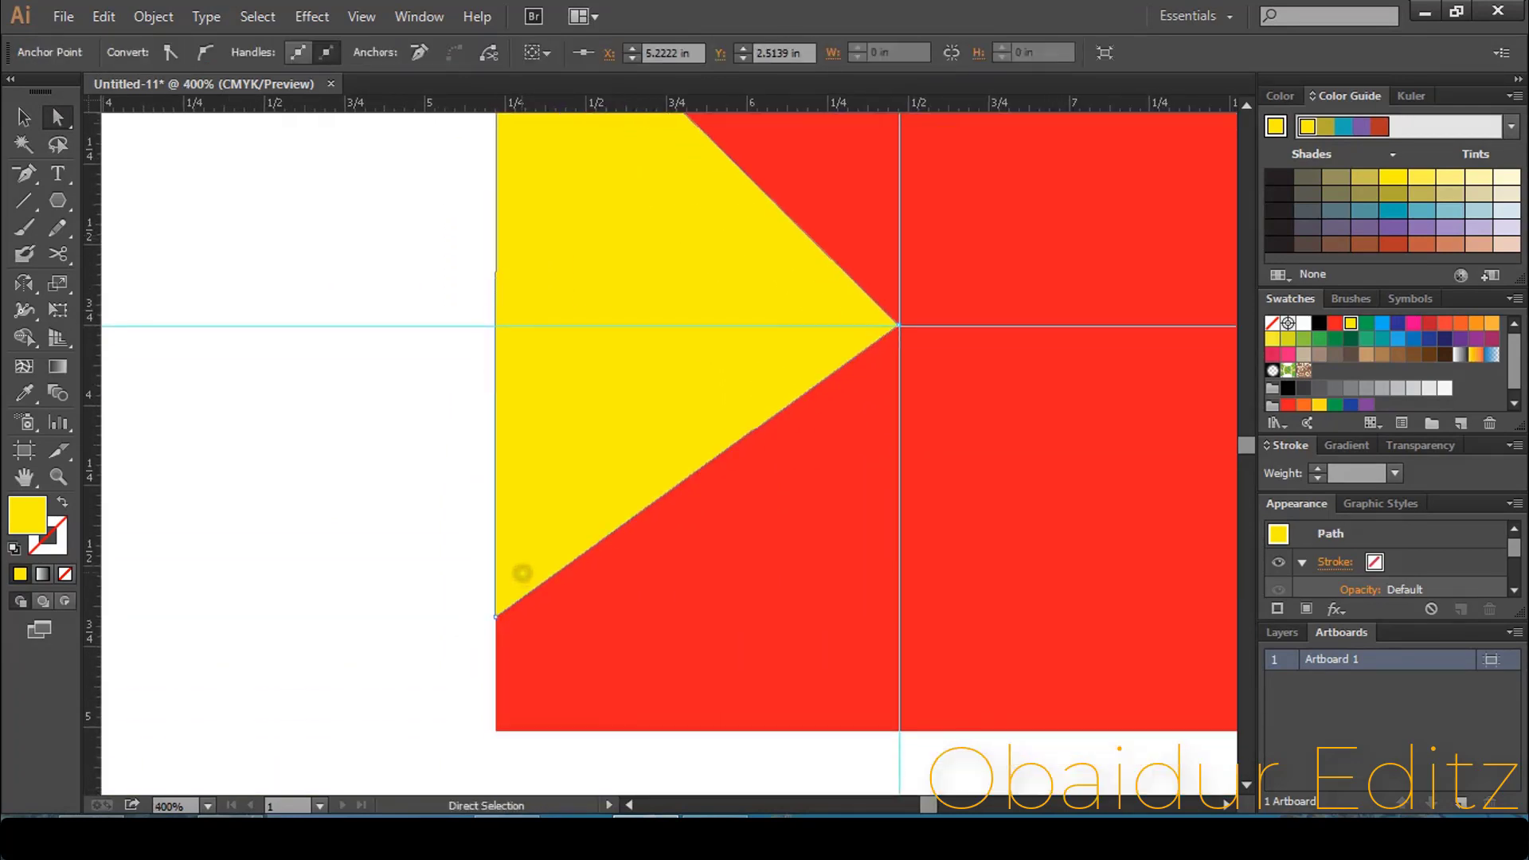
{"action": "left_click_drag", "start_coordinate": [522, 573], "coordinate": [528, 425]}
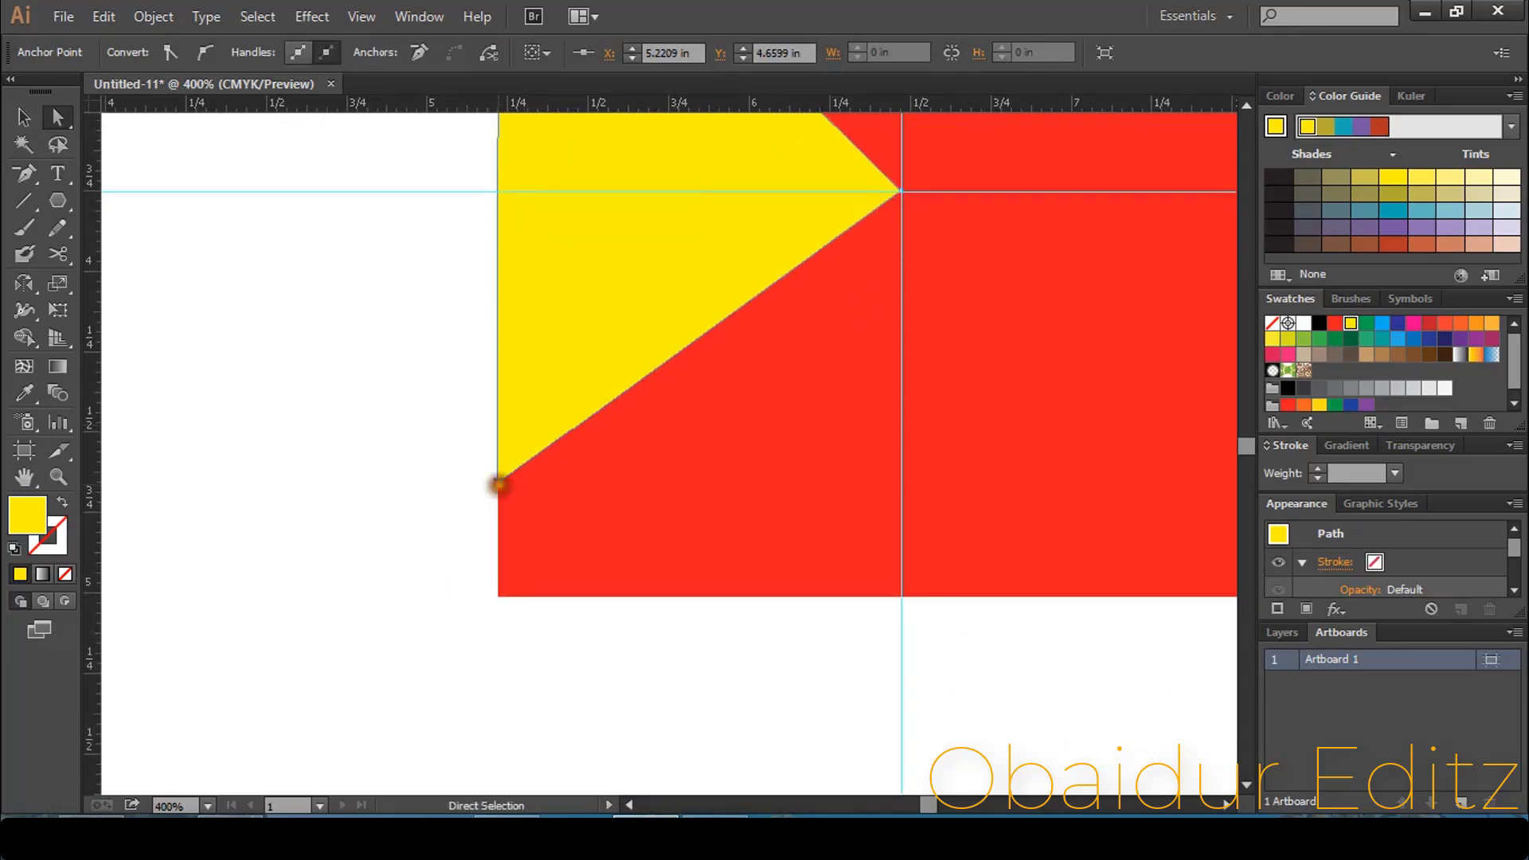
{"action": "left_click_drag", "start_coordinate": [498, 484], "coordinate": [499, 597]}
{"action": "scroll", "coordinate": [580, 475], "scroll_direction": "down", "scroll_amount": 1}
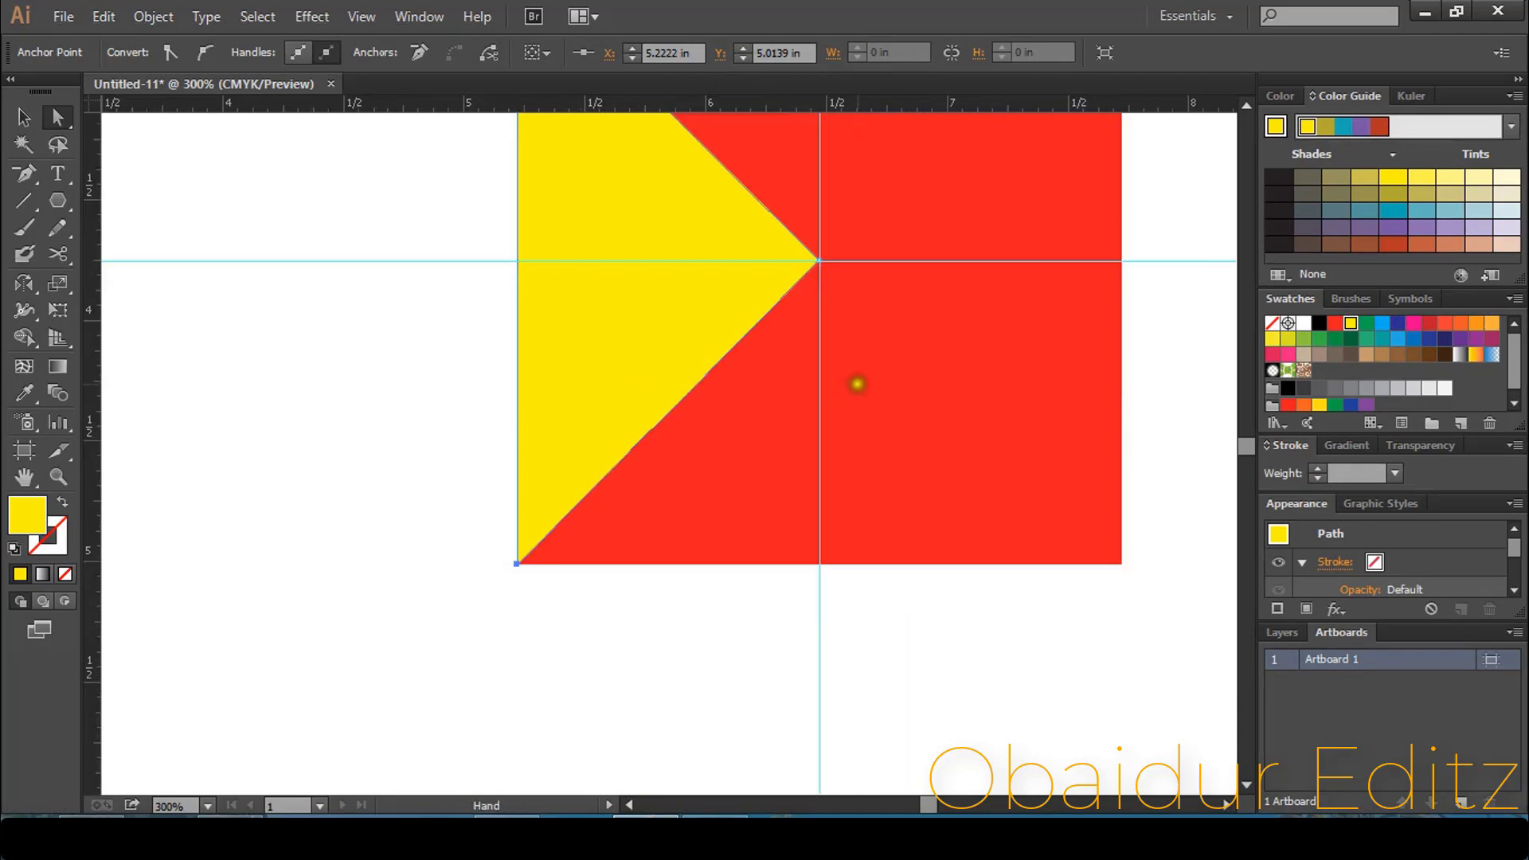
{"action": "left_click_drag", "start_coordinate": [857, 379], "coordinate": [752, 629]}
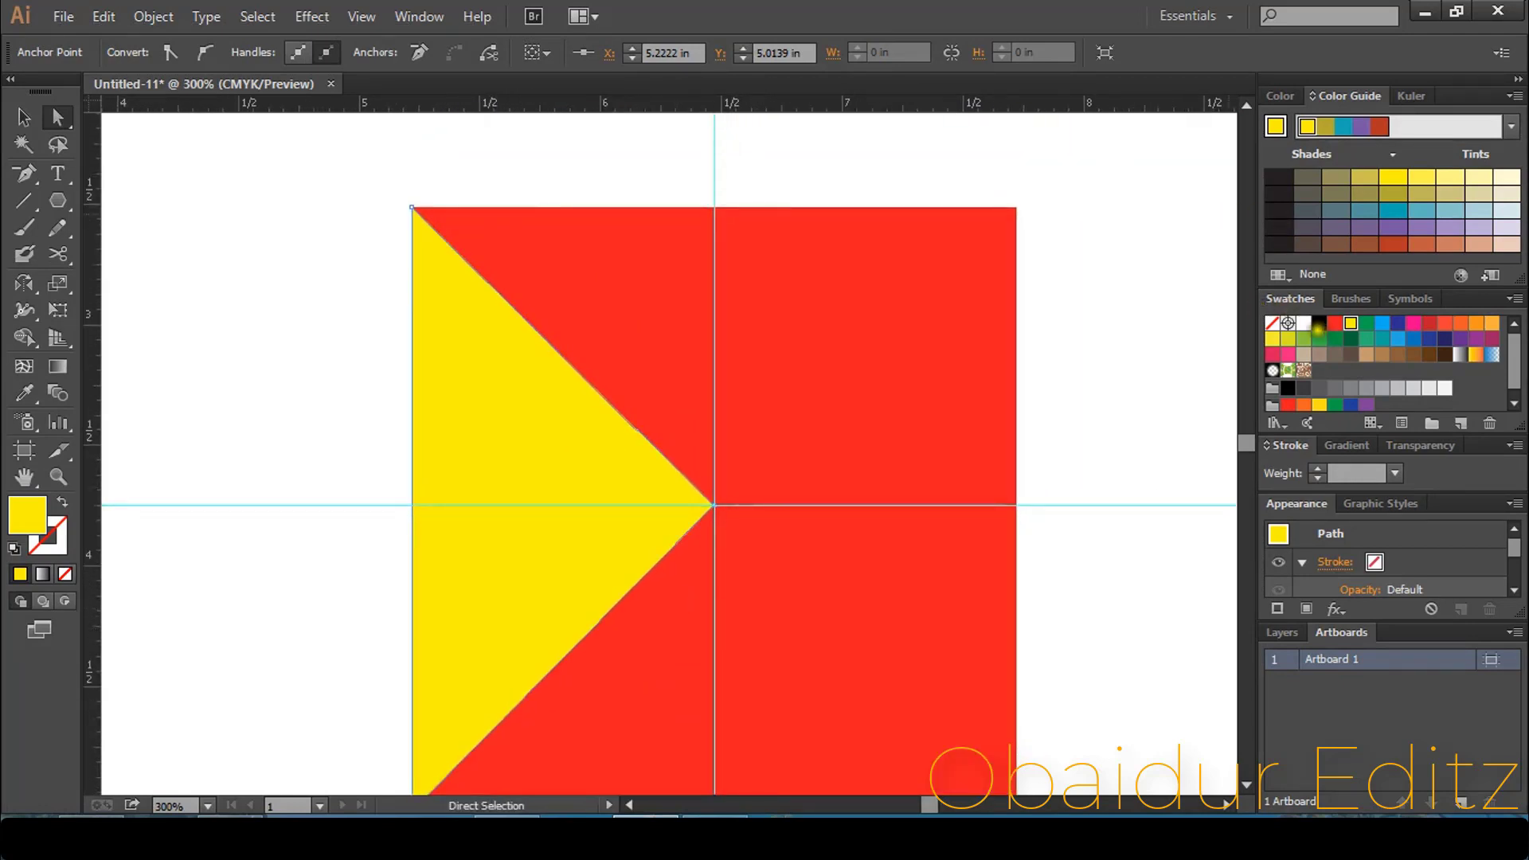
Step: Fill the triangle with white and reflect a copy of it about the square's centre onto the right half
{"action": "left_click", "coordinate": [1304, 322]}
{"action": "scroll", "coordinate": [705, 384], "scroll_direction": "down", "scroll_amount": 1}
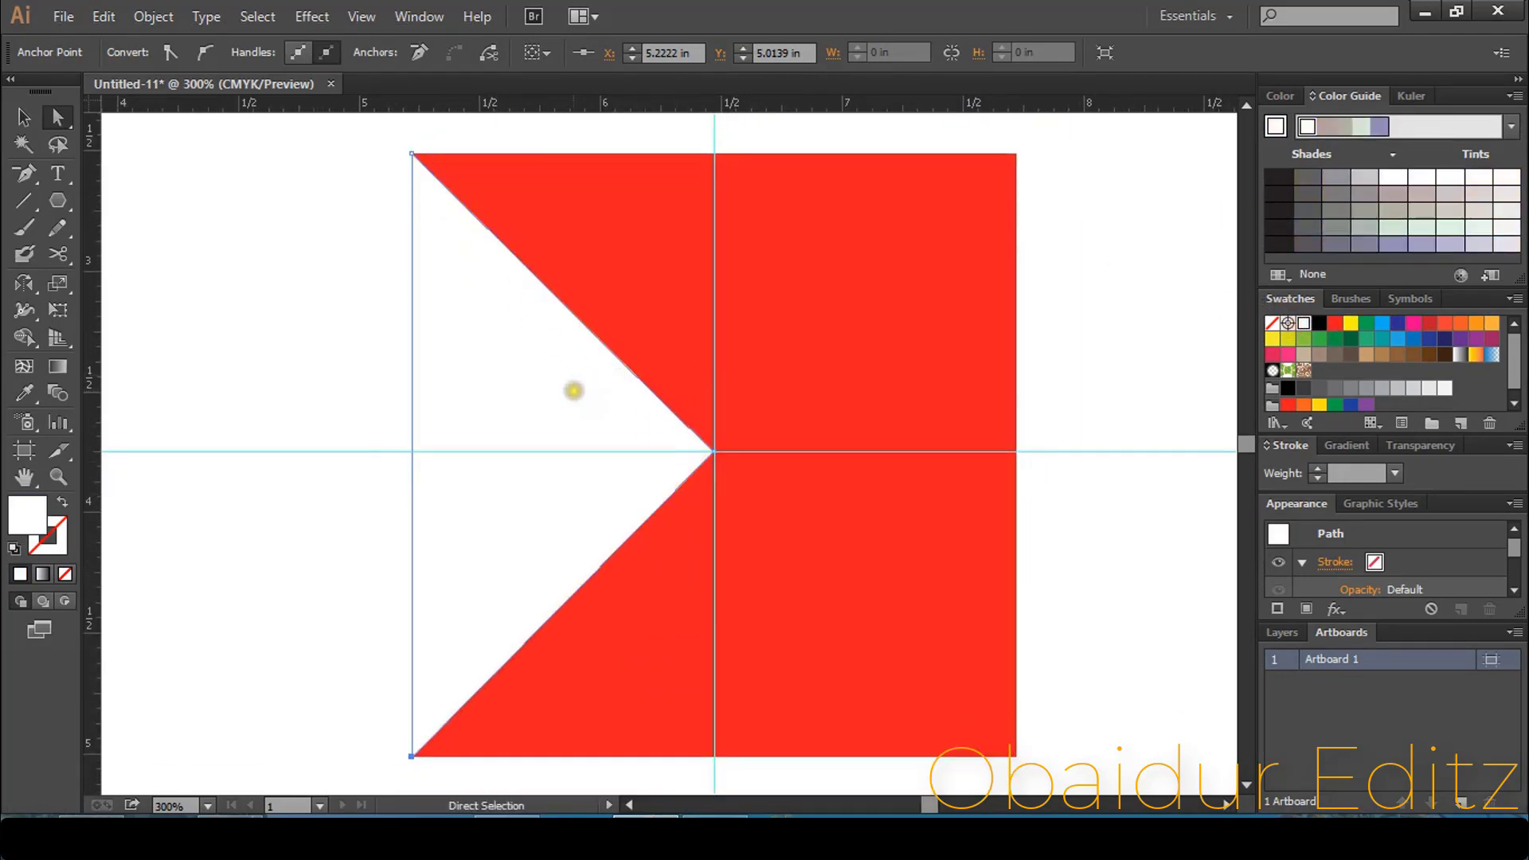
{"action": "left_click", "coordinate": [574, 390]}
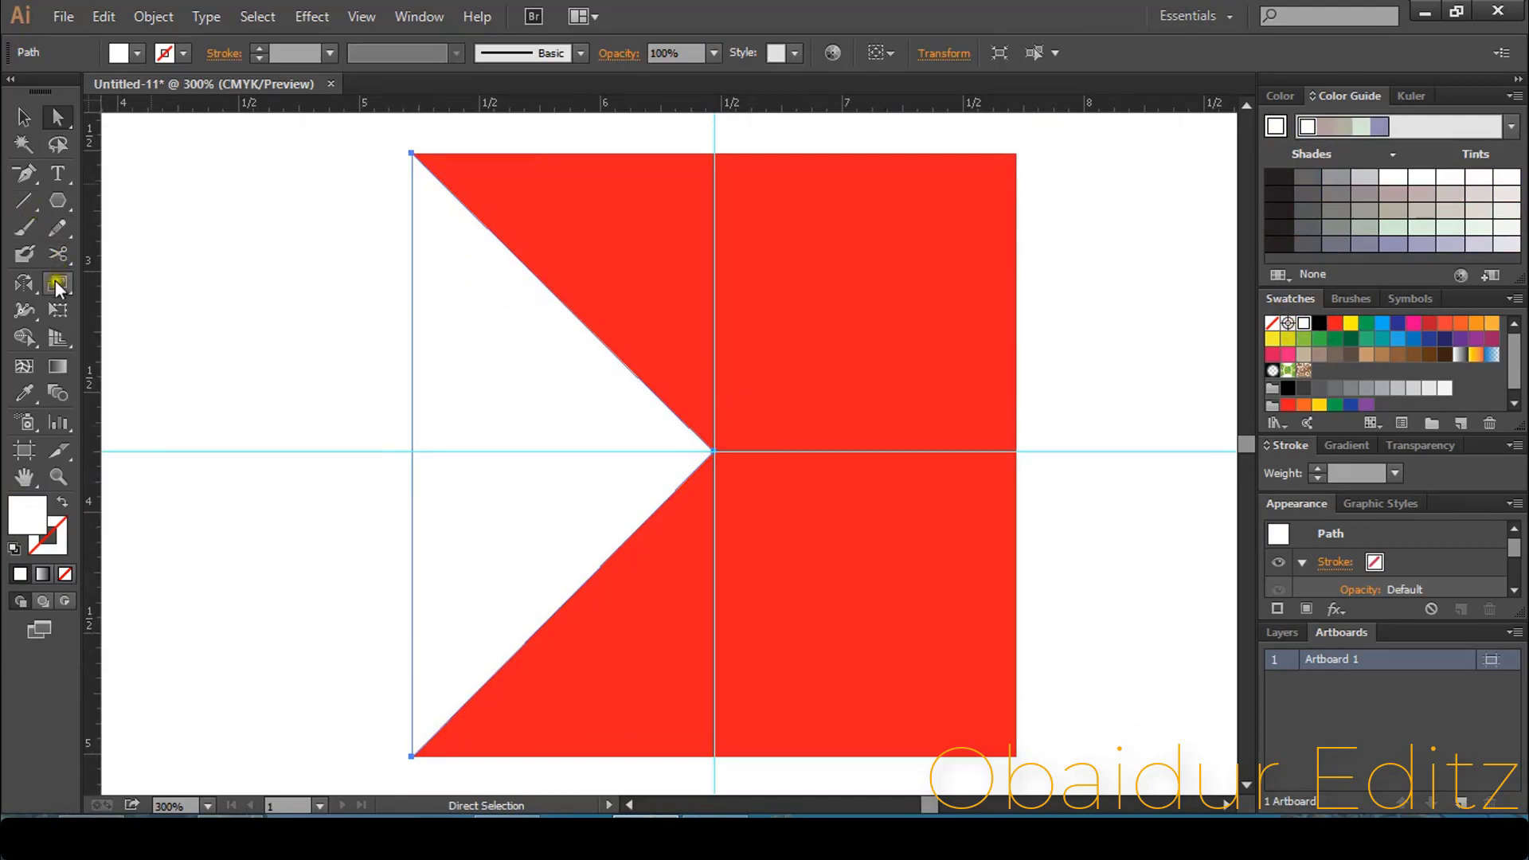
{"action": "left_click_drag", "start_coordinate": [28, 284], "coordinate": [120, 307]}
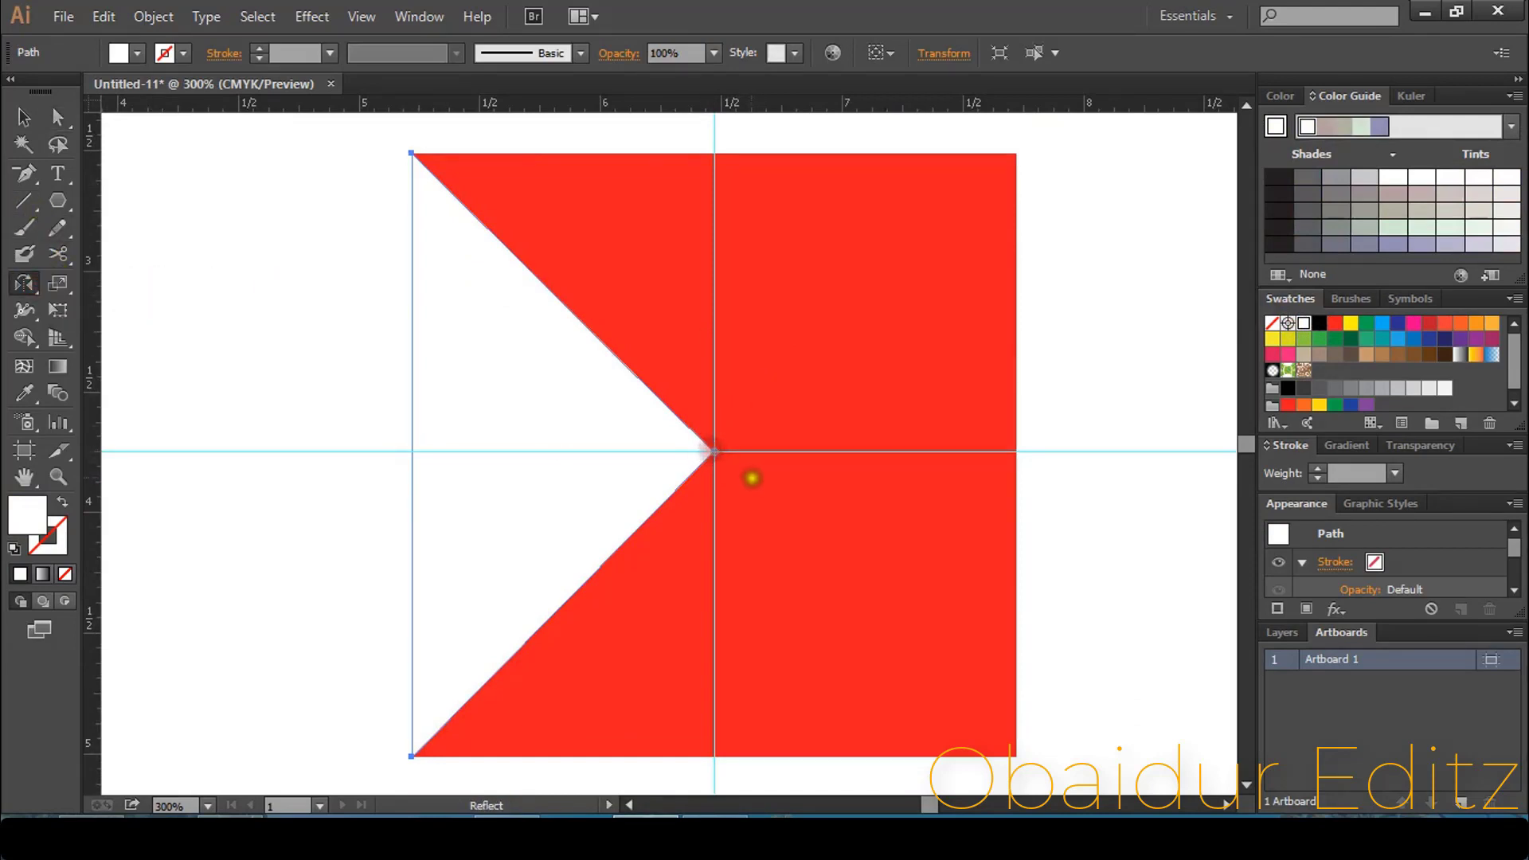
{"action": "left_click", "coordinate": [714, 452]}
{"action": "left_click_drag", "start_coordinate": [414, 430], "coordinate": [877, 445]}
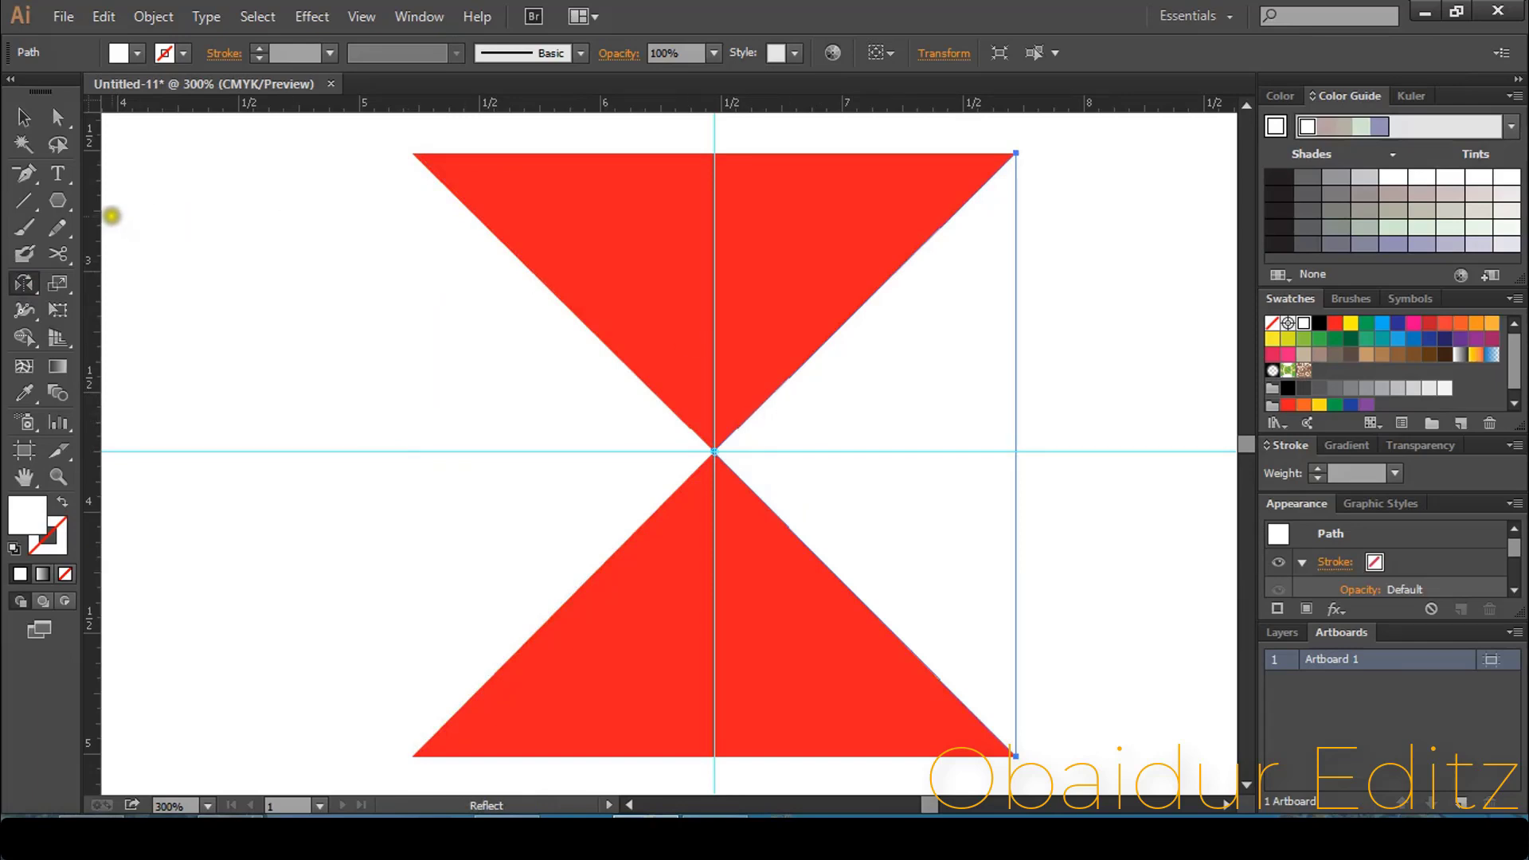
Step: Fill the mirrored right triangle and the original left triangle with yellow
{"action": "key", "text": "a"}
{"action": "left_click", "coordinate": [1350, 322]}
{"action": "key", "text": "o"}
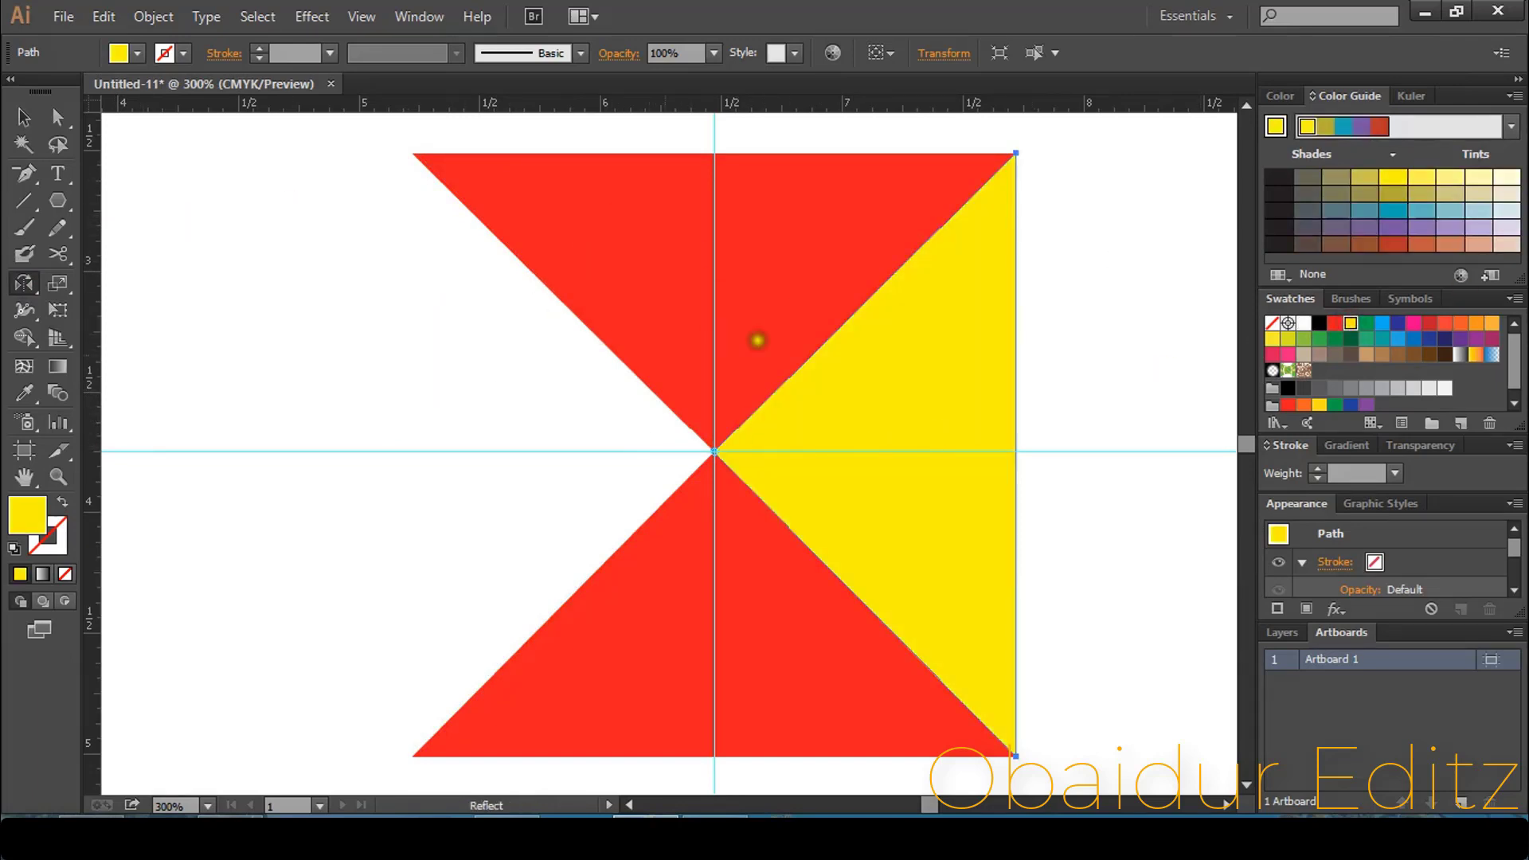
{"action": "left_click", "coordinate": [24, 119]}
{"action": "left_click", "coordinate": [110, 156]}
{"action": "left_click", "coordinate": [570, 451]}
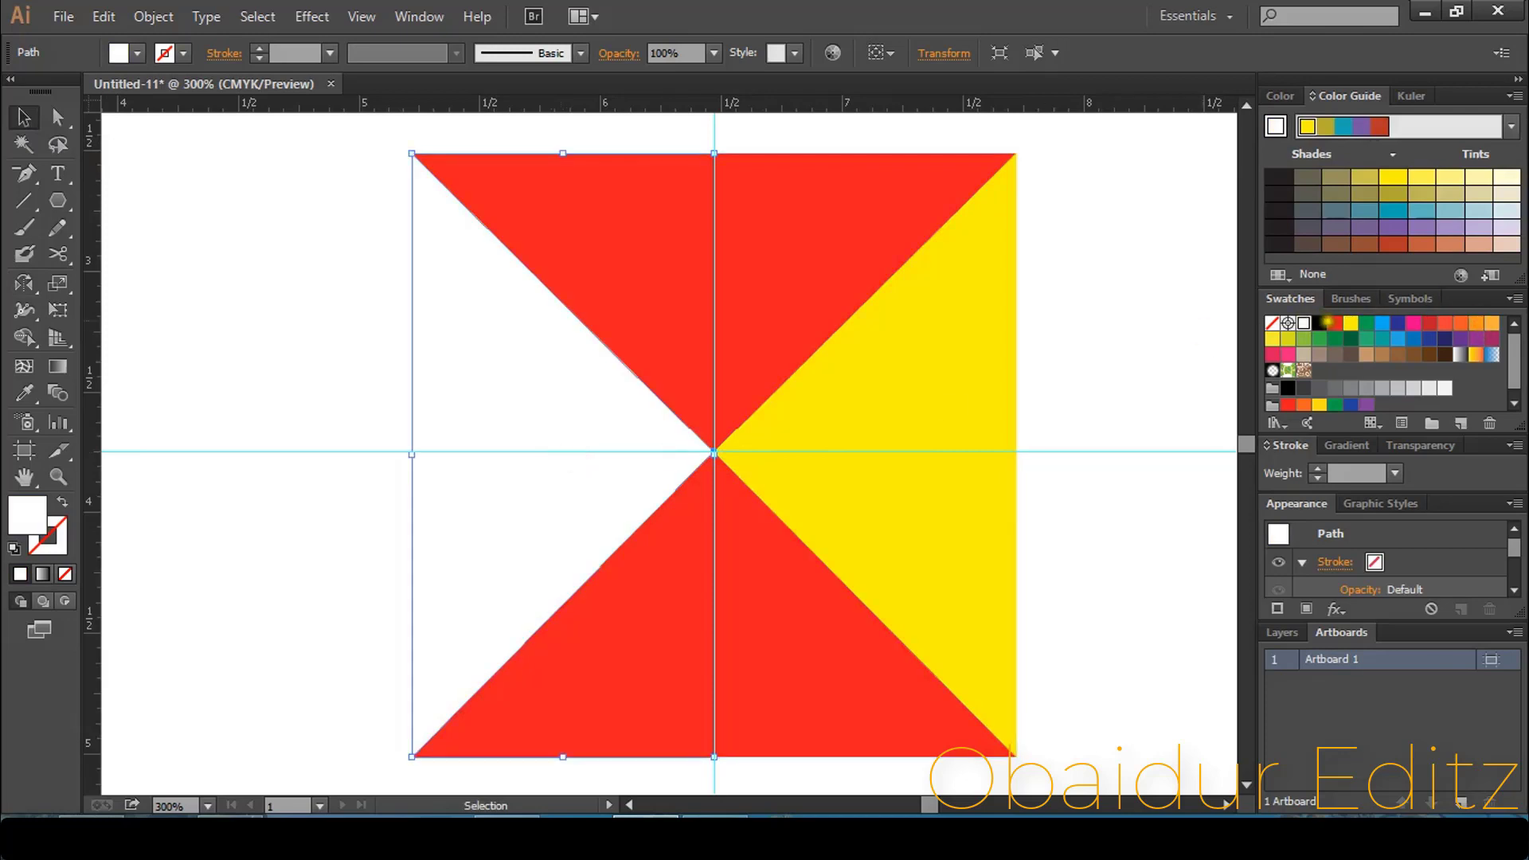
{"action": "left_click", "coordinate": [1350, 322]}
Step: Reflect a copy of the right yellow triangle outward across the square's right edge
{"action": "left_click", "coordinate": [859, 372]}
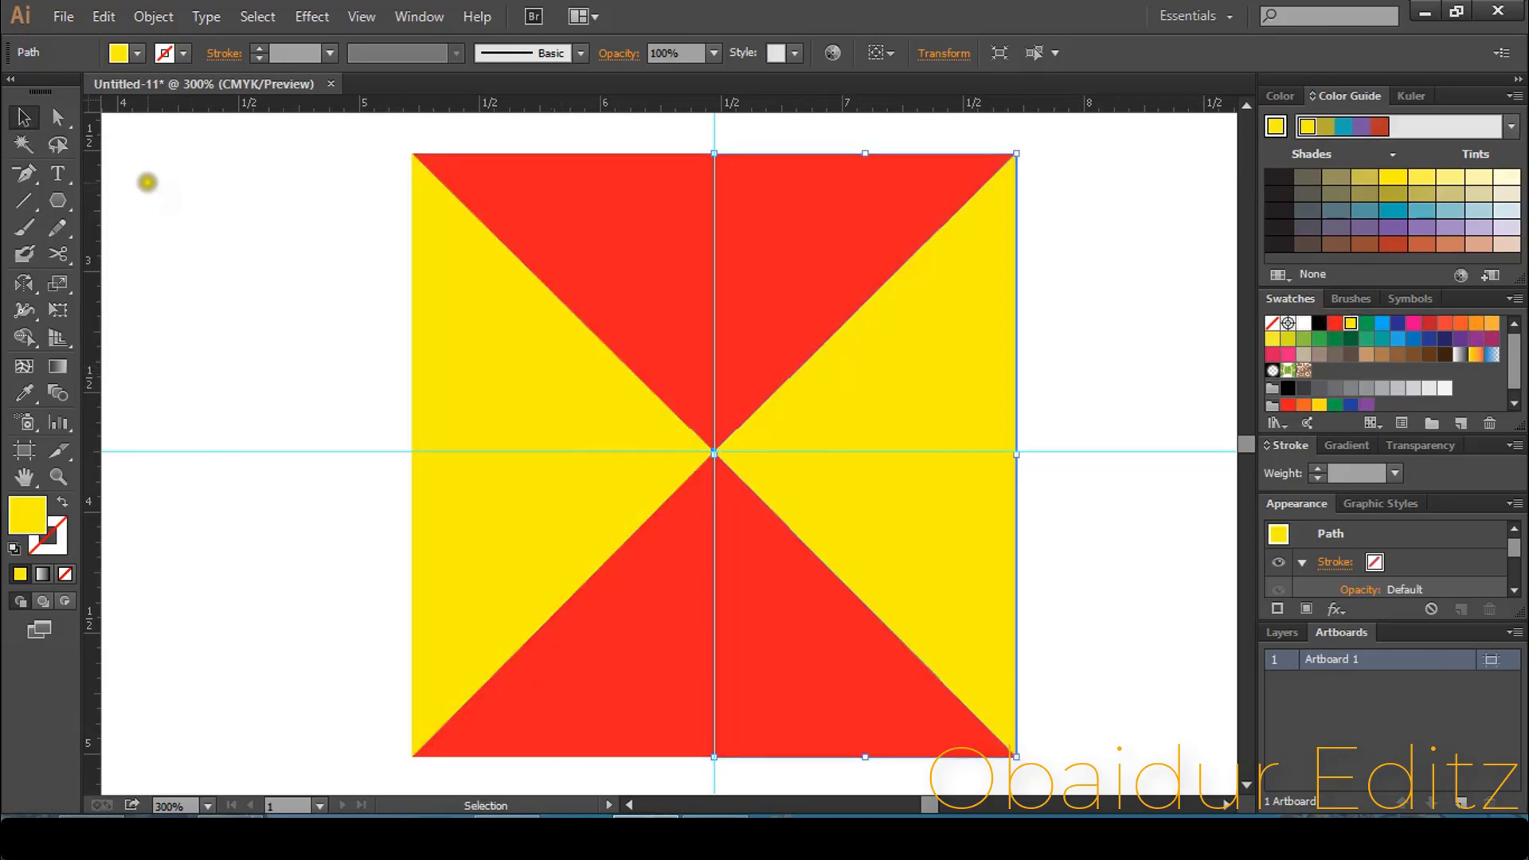
{"action": "left_click", "coordinate": [24, 283]}
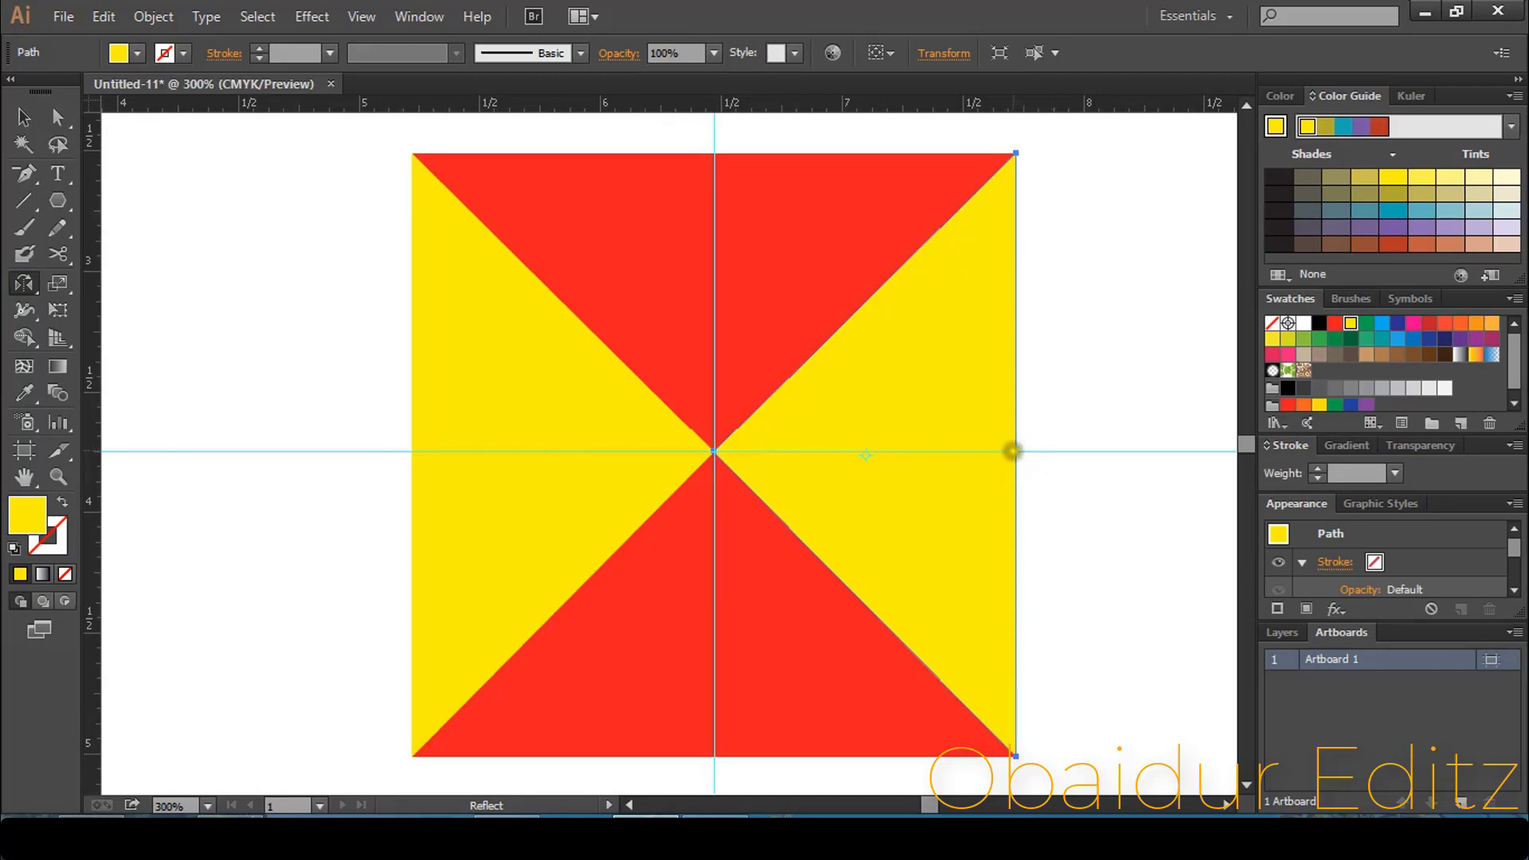
{"action": "left_click", "coordinate": [1014, 452]}
{"action": "left_click_drag", "start_coordinate": [843, 447], "coordinate": [1177, 415]}
{"action": "key", "text": "alt"}
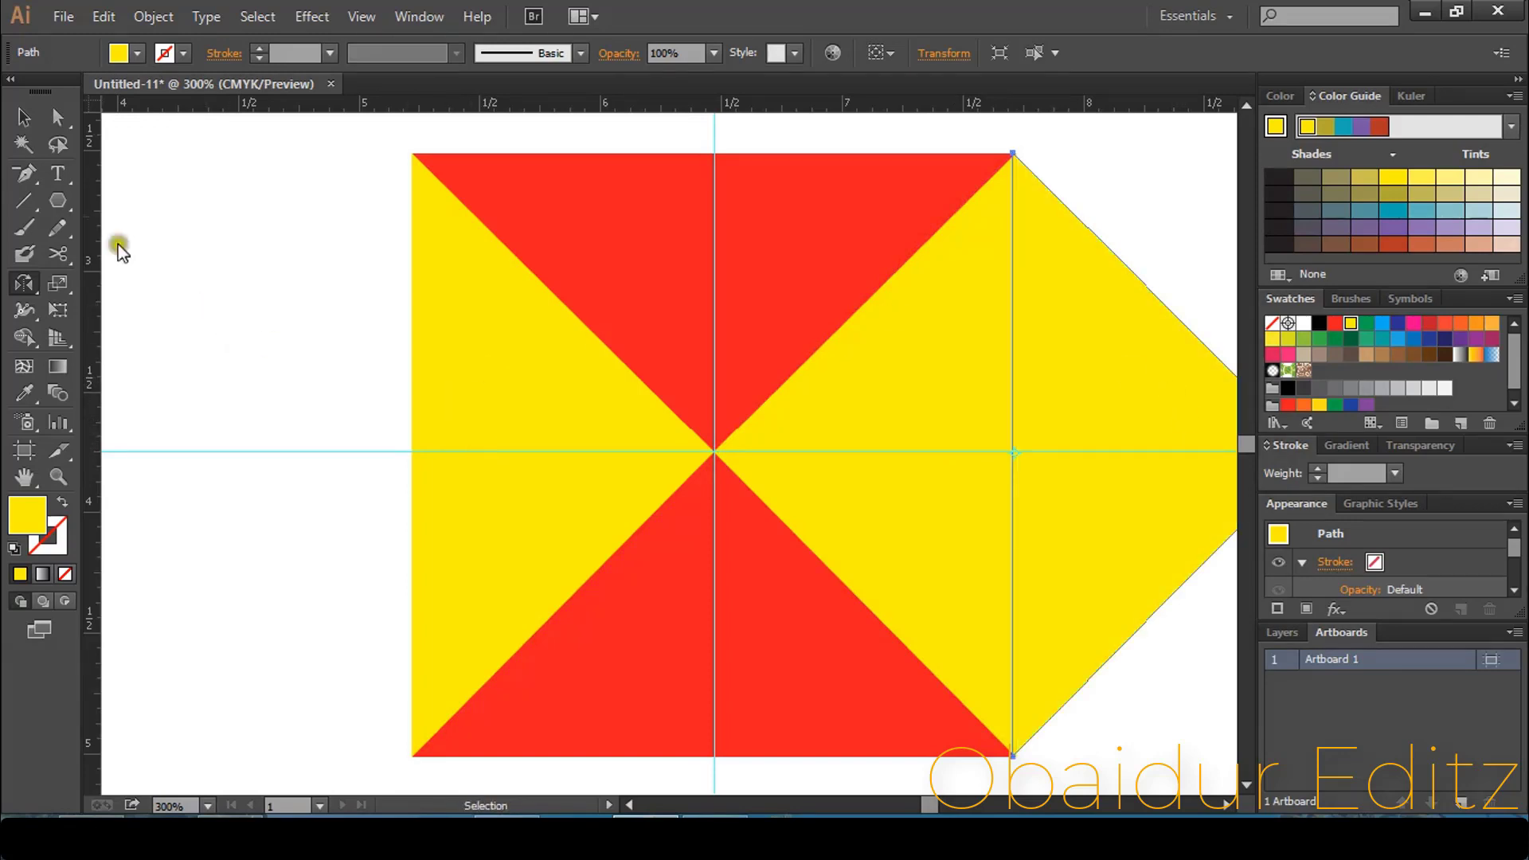
Step: Reflect a copy of the left yellow triangle outward across the square's left edge
{"action": "left_click", "coordinate": [20, 118]}
{"action": "left_click", "coordinate": [512, 410]}
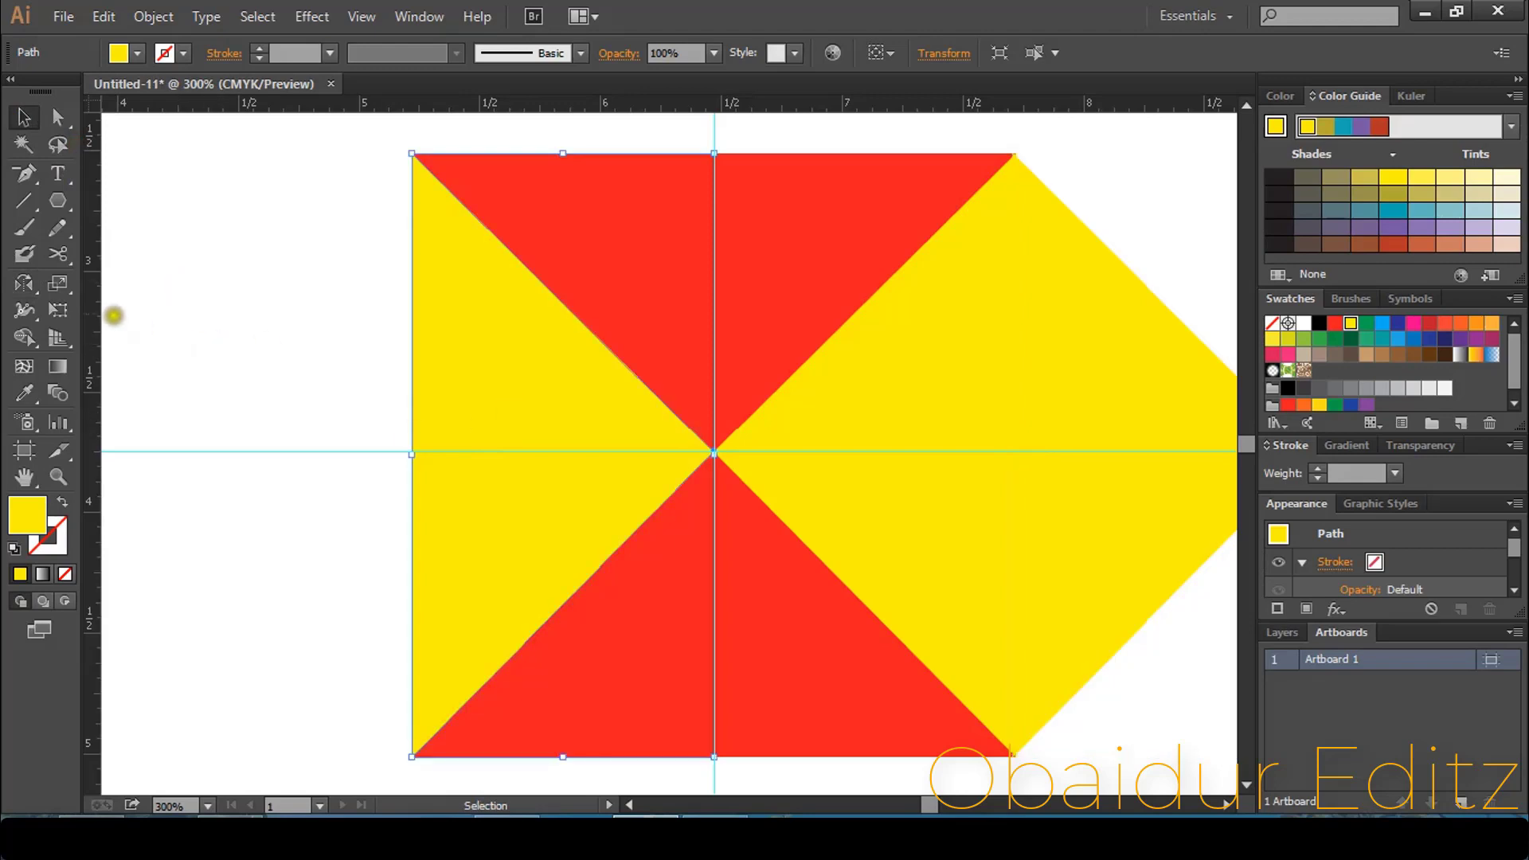
{"action": "left_click", "coordinate": [24, 283]}
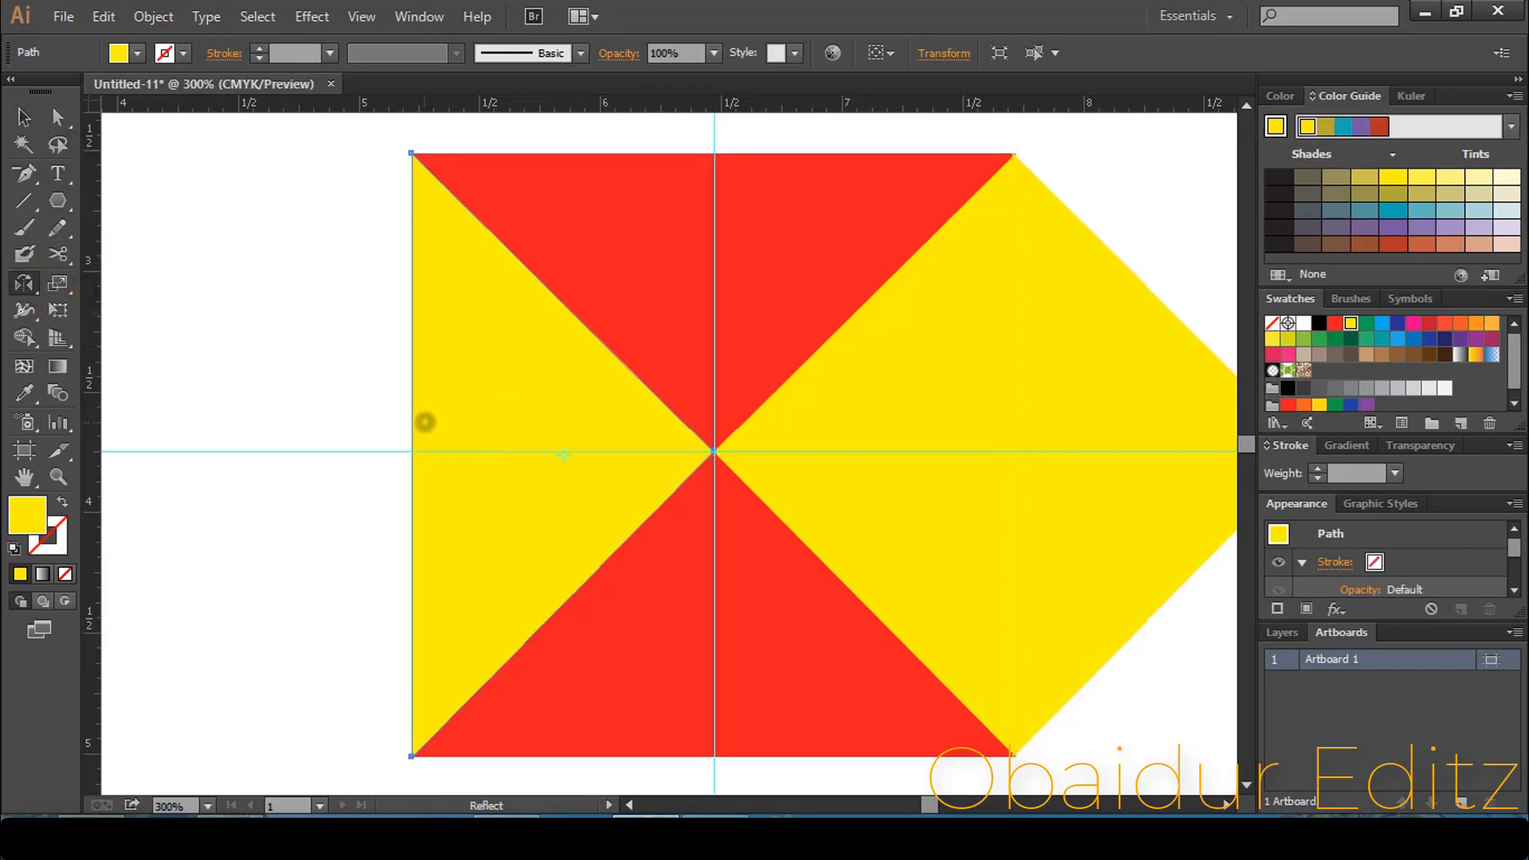
{"action": "left_click", "coordinate": [411, 452]}
{"action": "left_click_drag", "start_coordinate": [661, 375], "coordinate": [250, 415]}
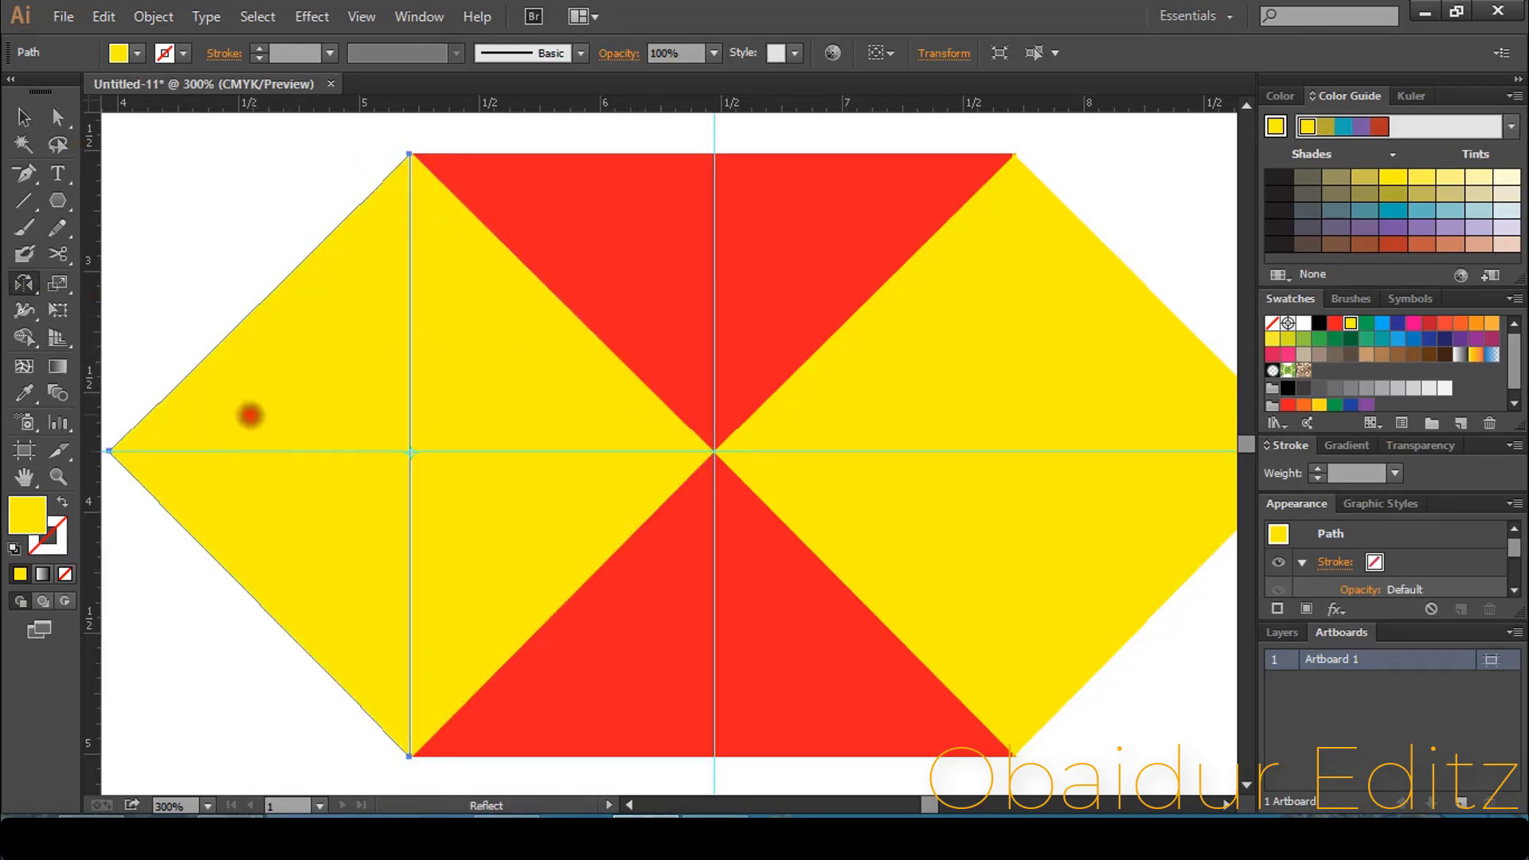
Step: Fill both outer triangles, beyond the square's right and left edges, with red
{"action": "left_click", "coordinate": [23, 117]}
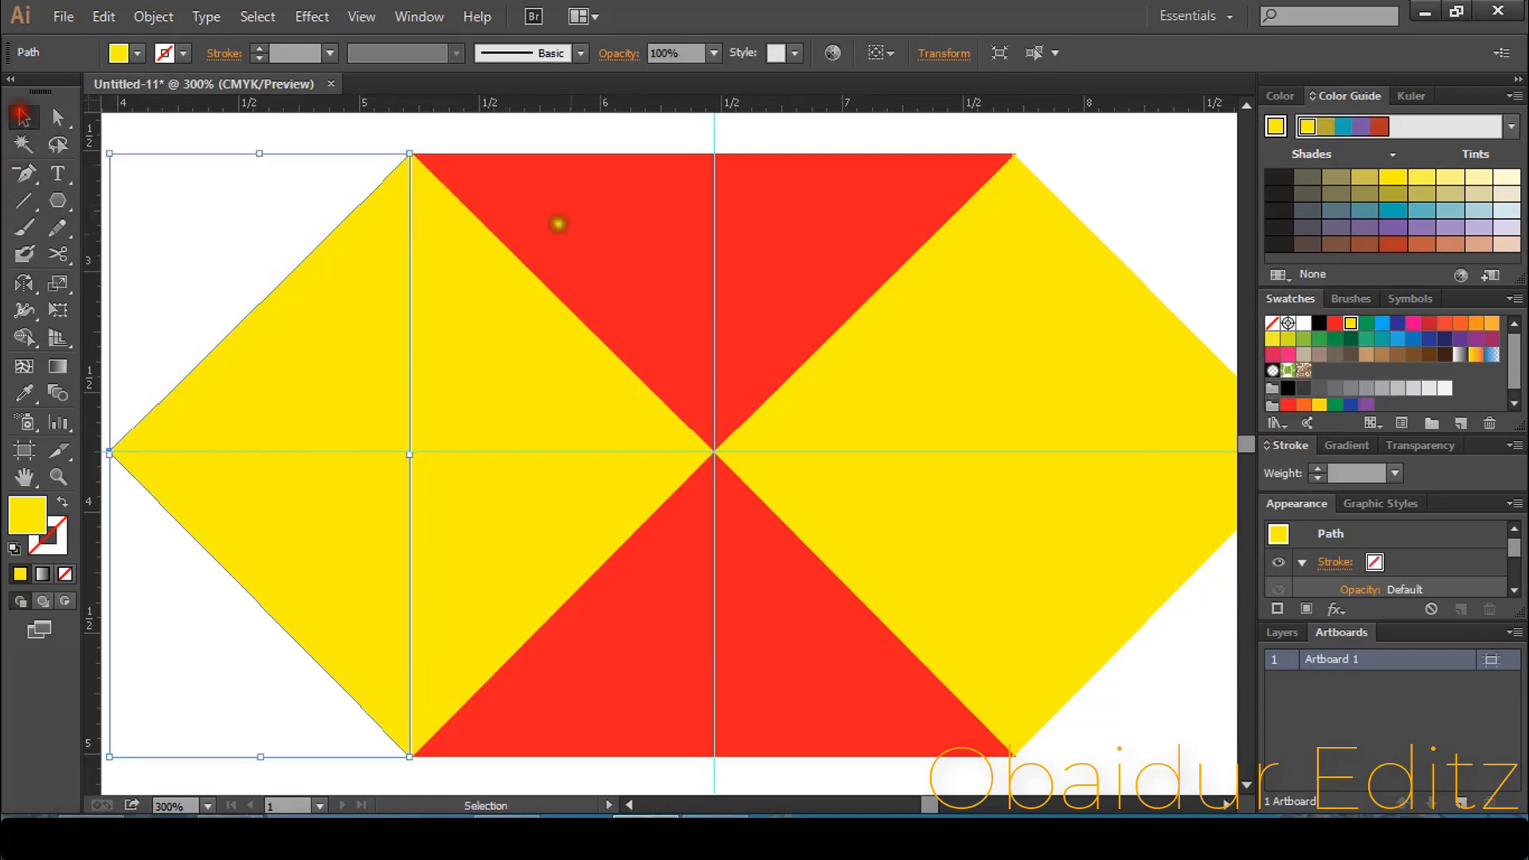
{"action": "left_click", "coordinate": [1138, 361]}
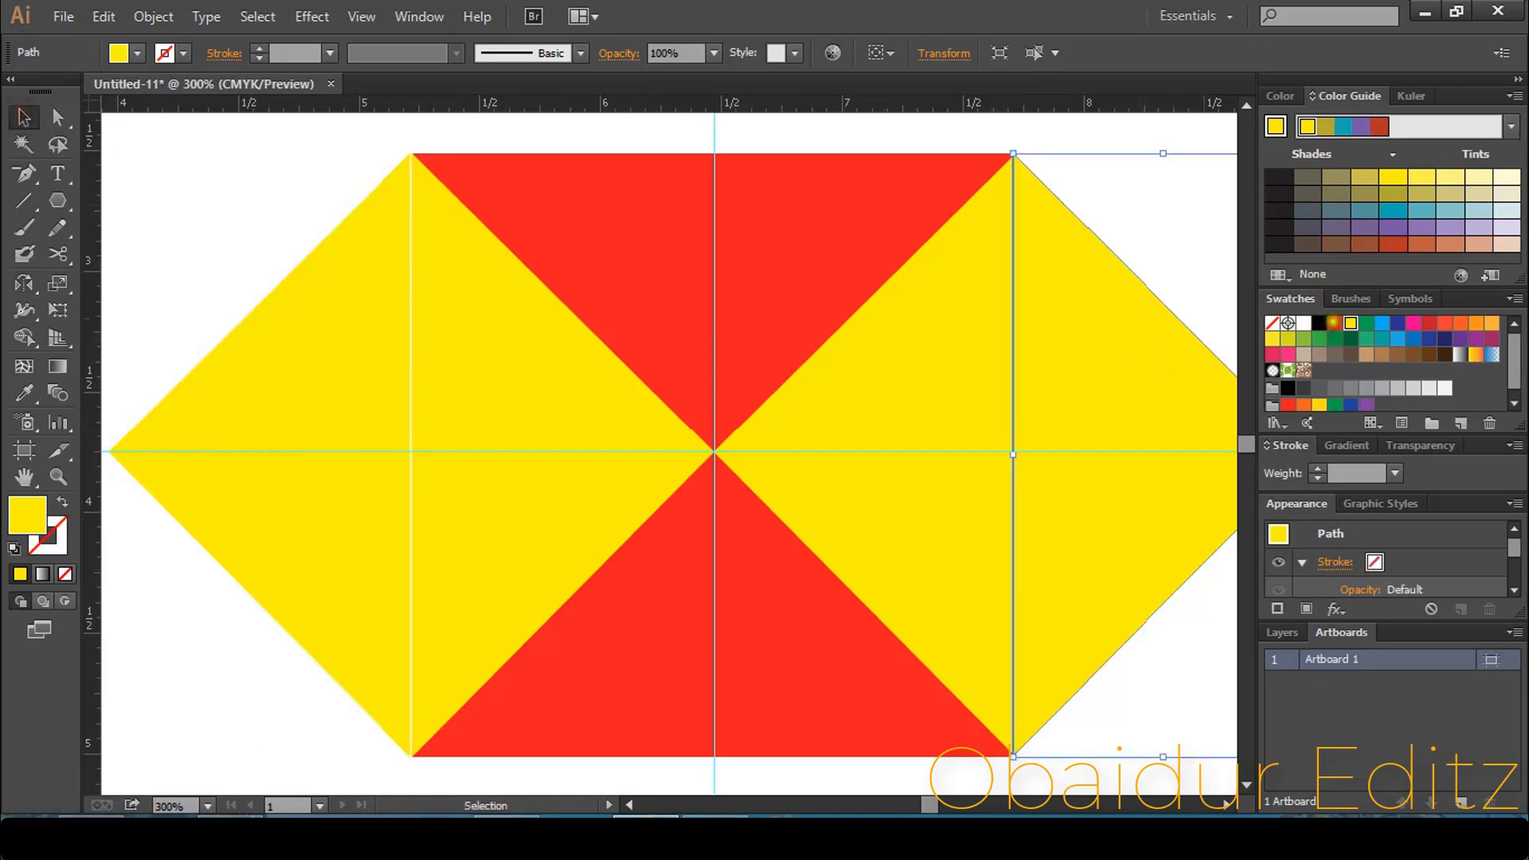
{"action": "left_click", "coordinate": [1335, 323]}
{"action": "left_click", "coordinate": [275, 409]}
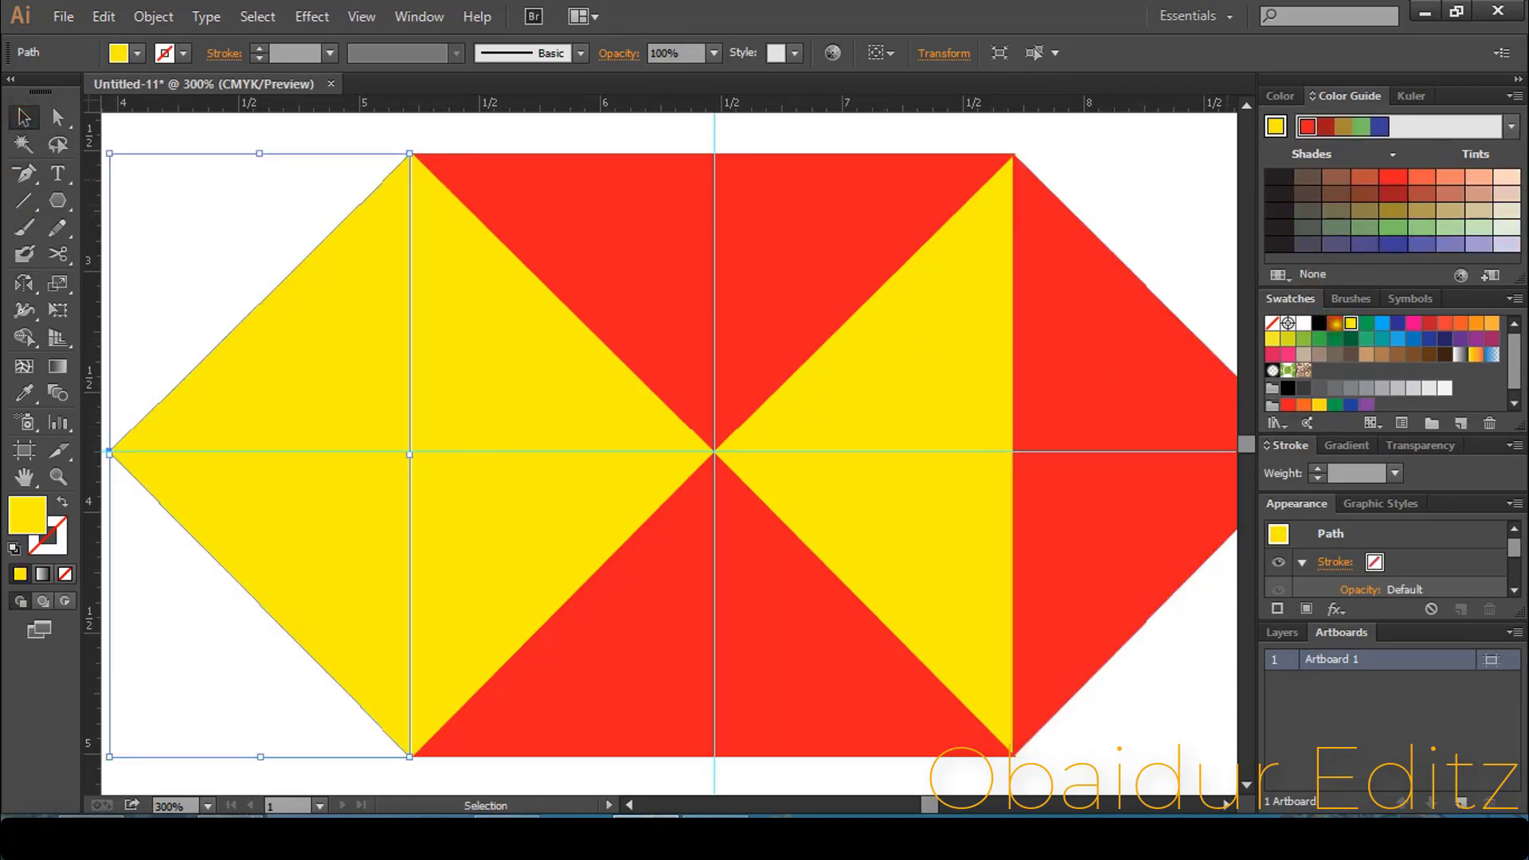
{"action": "left_click", "coordinate": [1334, 323]}
Step: Fill the two inner triangles inside the square with white and deselect the artwork
{"action": "left_click", "coordinate": [866, 351]}
{"action": "left_click", "coordinate": [1304, 323]}
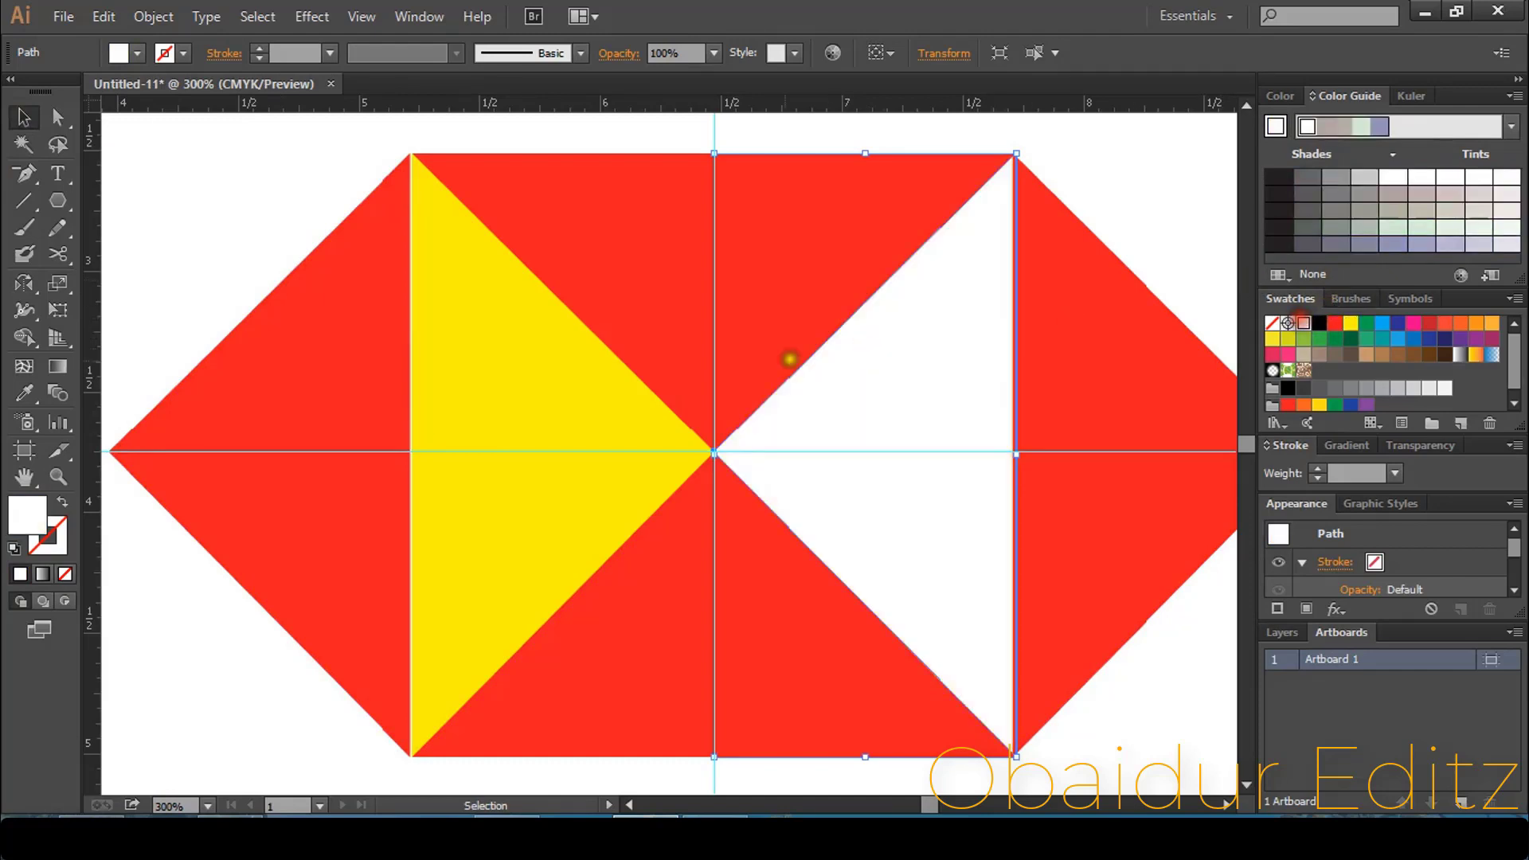
{"action": "left_click", "coordinate": [586, 380]}
{"action": "left_click", "coordinate": [1303, 322]}
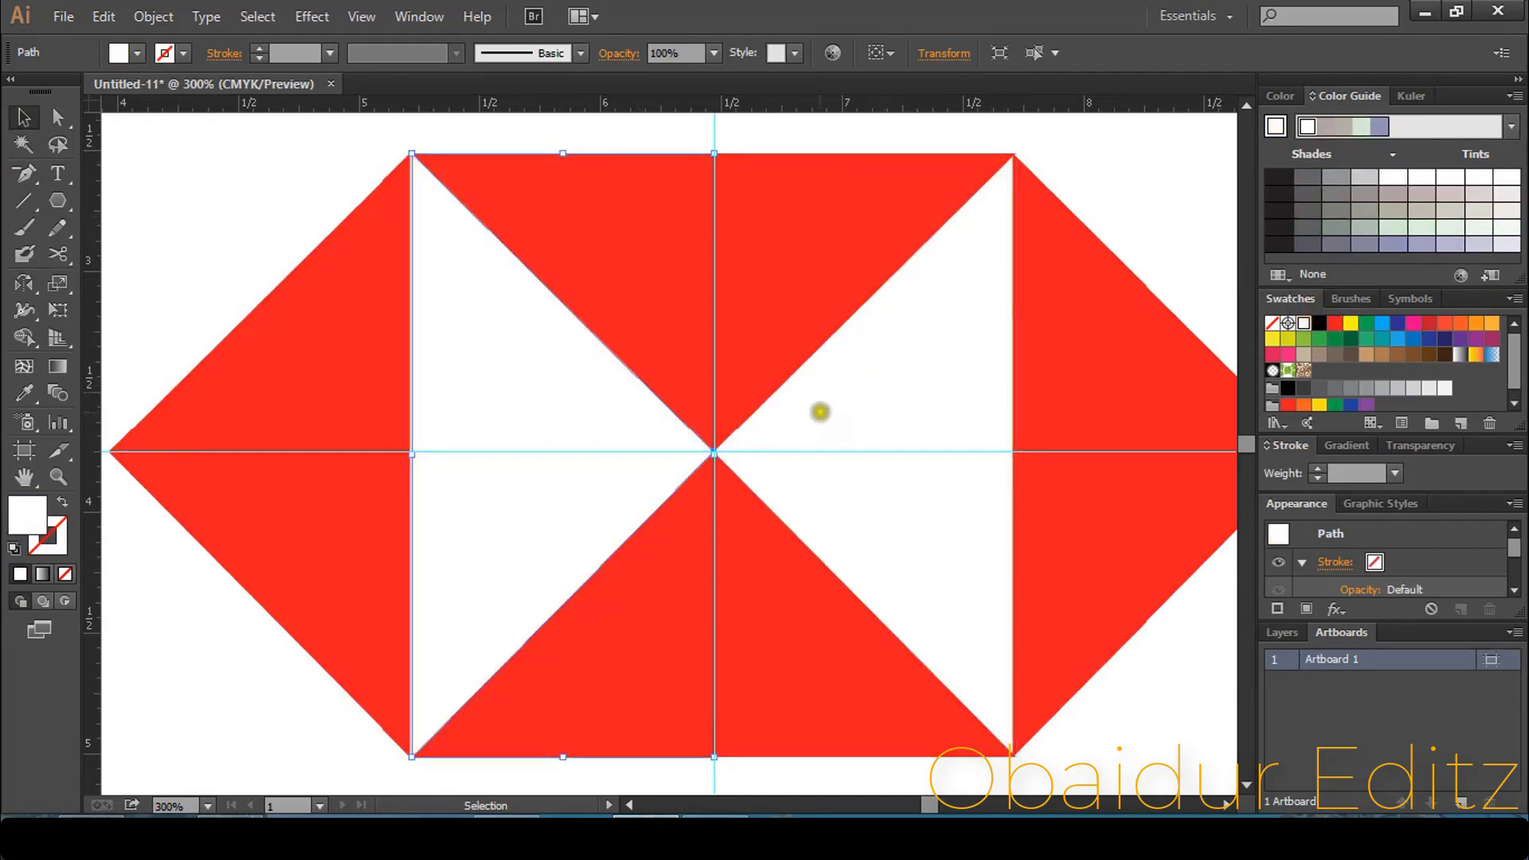
{"action": "scroll", "coordinate": [820, 412], "scroll_direction": "down", "scroll_amount": 4}
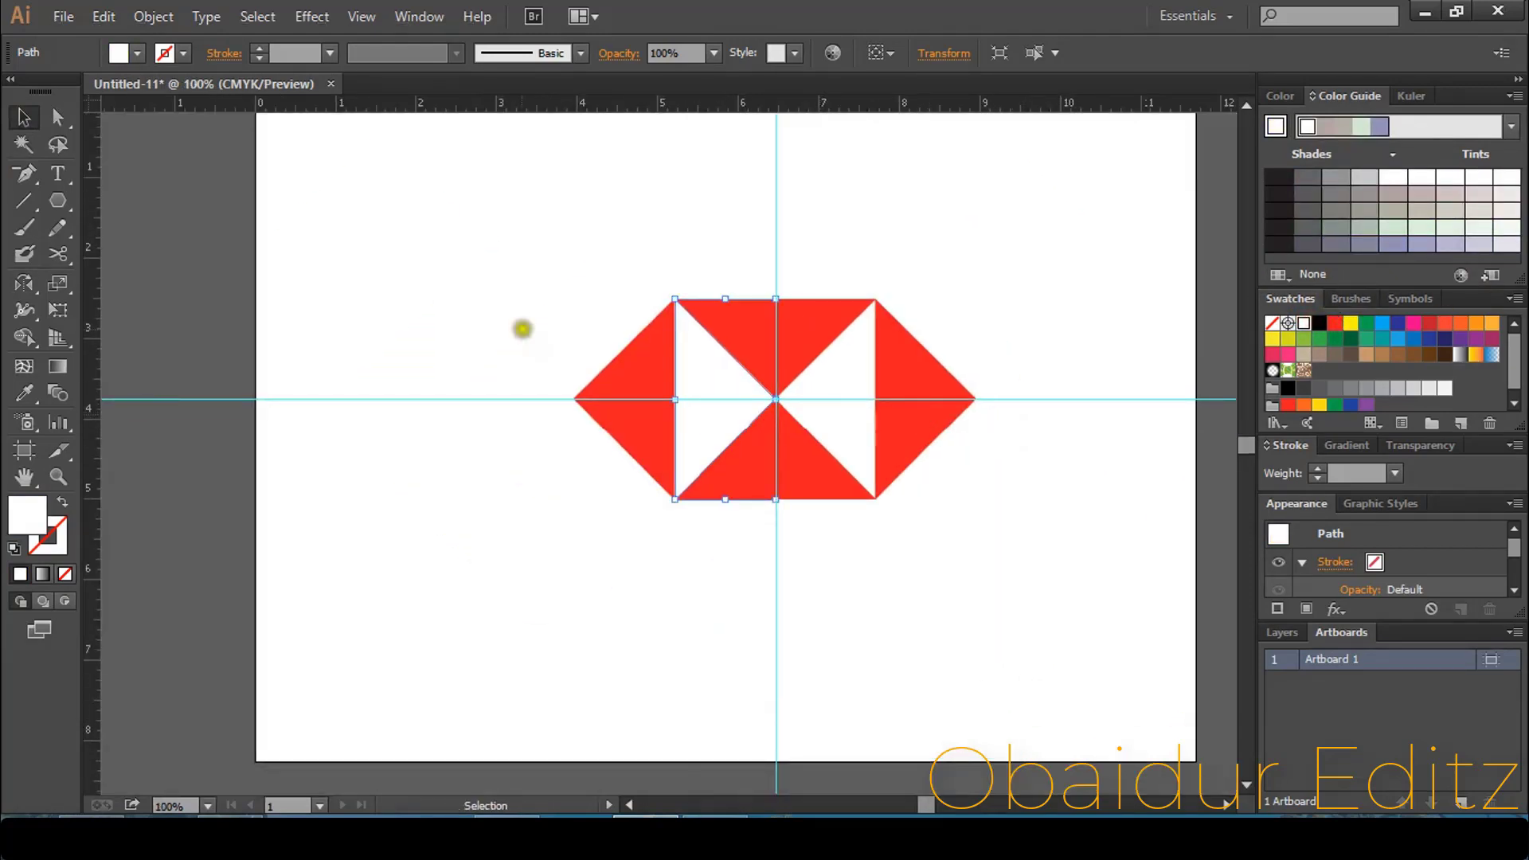
{"action": "left_click", "coordinate": [521, 266]}
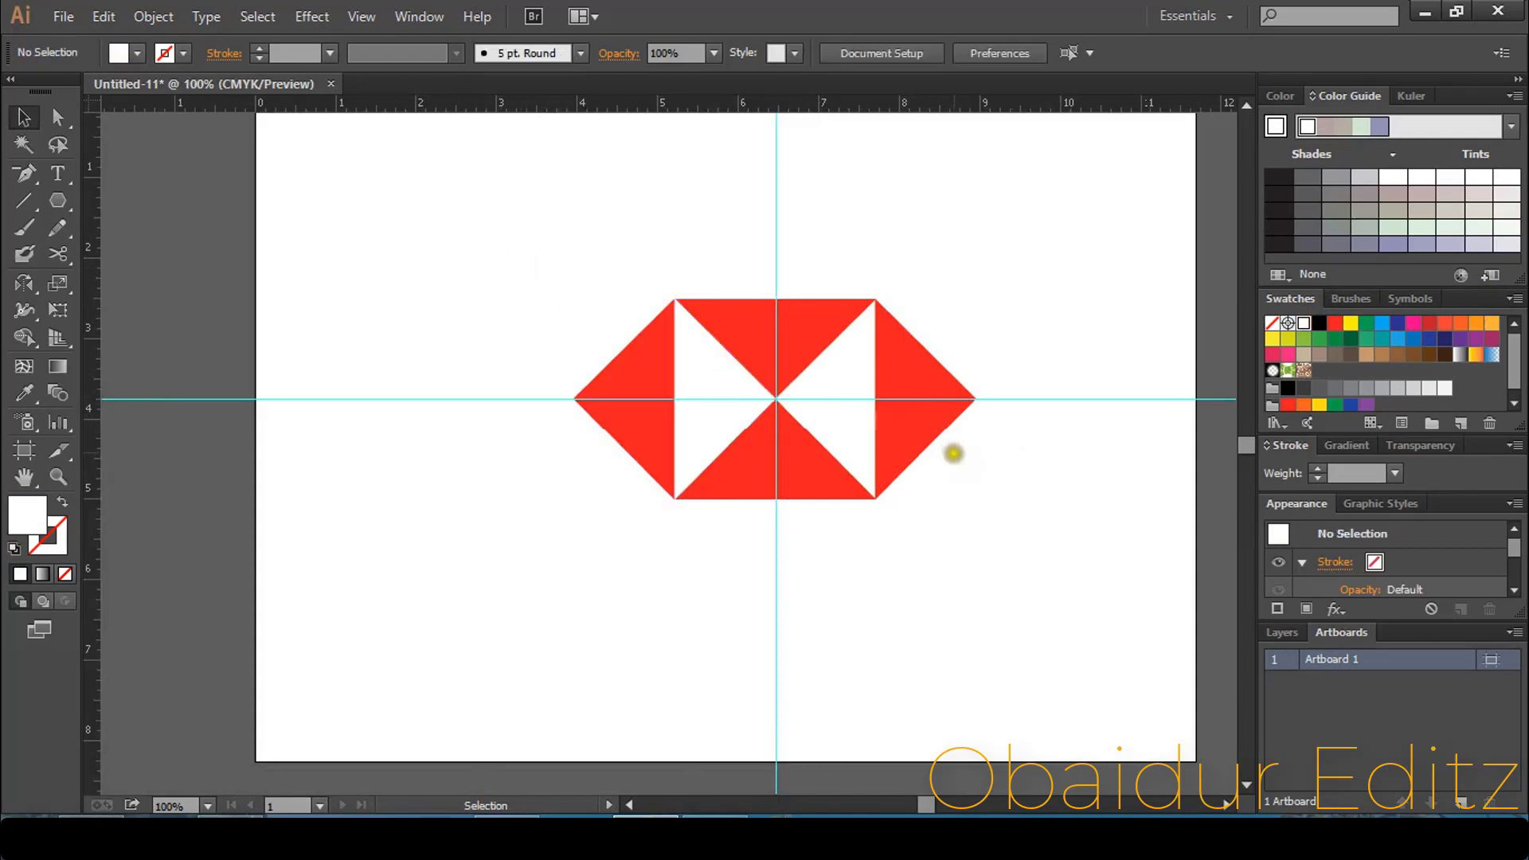
Step: Nudge the outer right red triangle to the right so its vertical side lines up with the white triangle's edge
{"action": "left_click_drag", "start_coordinate": [974, 498], "coordinate": [604, 498]}
{"action": "scroll", "coordinate": [749, 393], "scroll_direction": "up", "scroll_amount": 4}
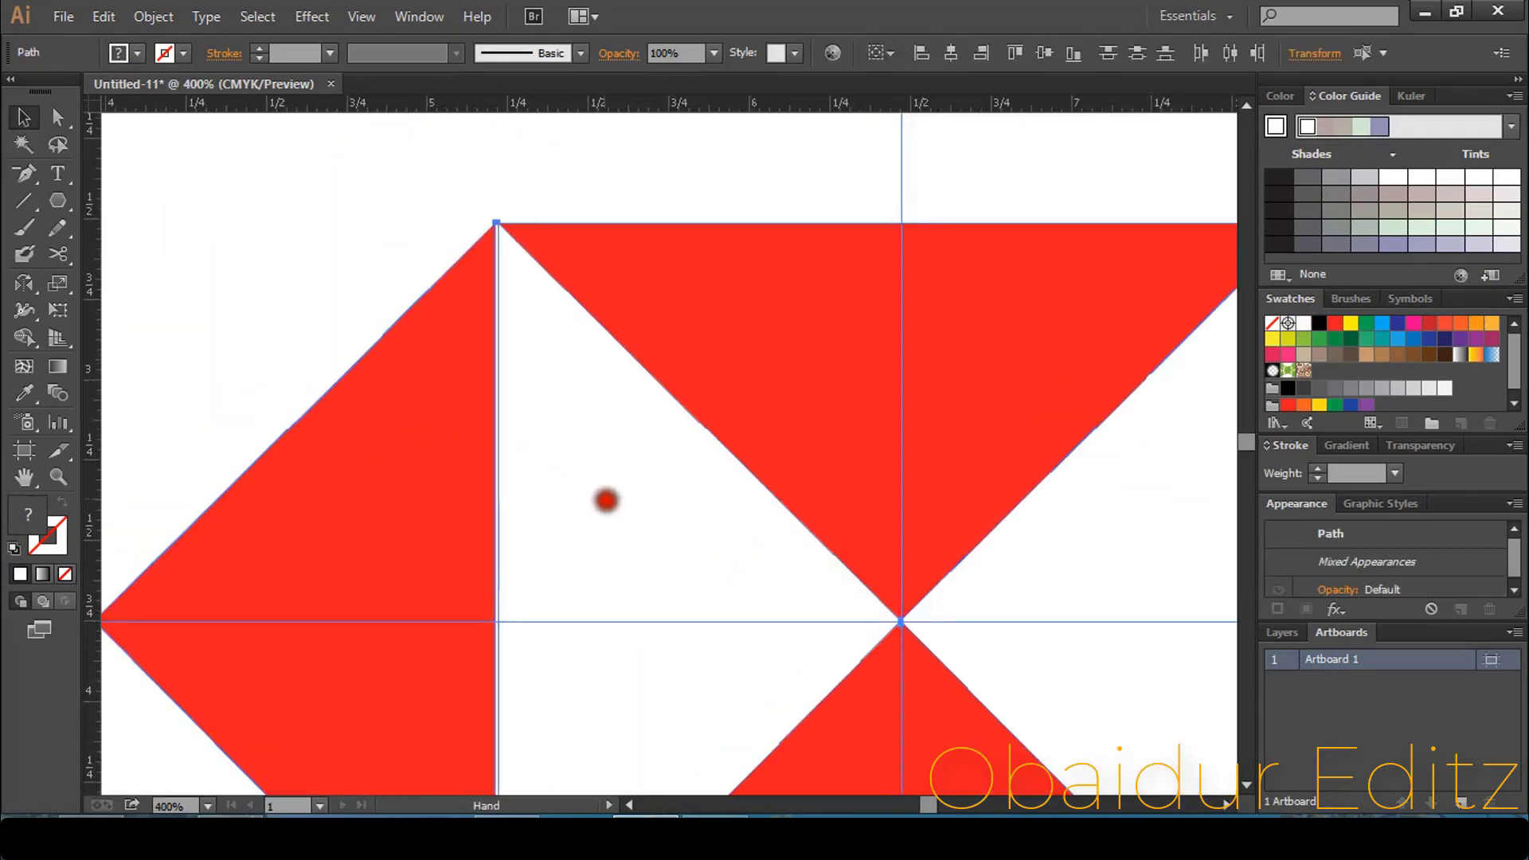
{"action": "left_click", "coordinate": [678, 177]}
{"action": "scroll", "coordinate": [582, 519], "scroll_direction": "down", "scroll_amount": 6}
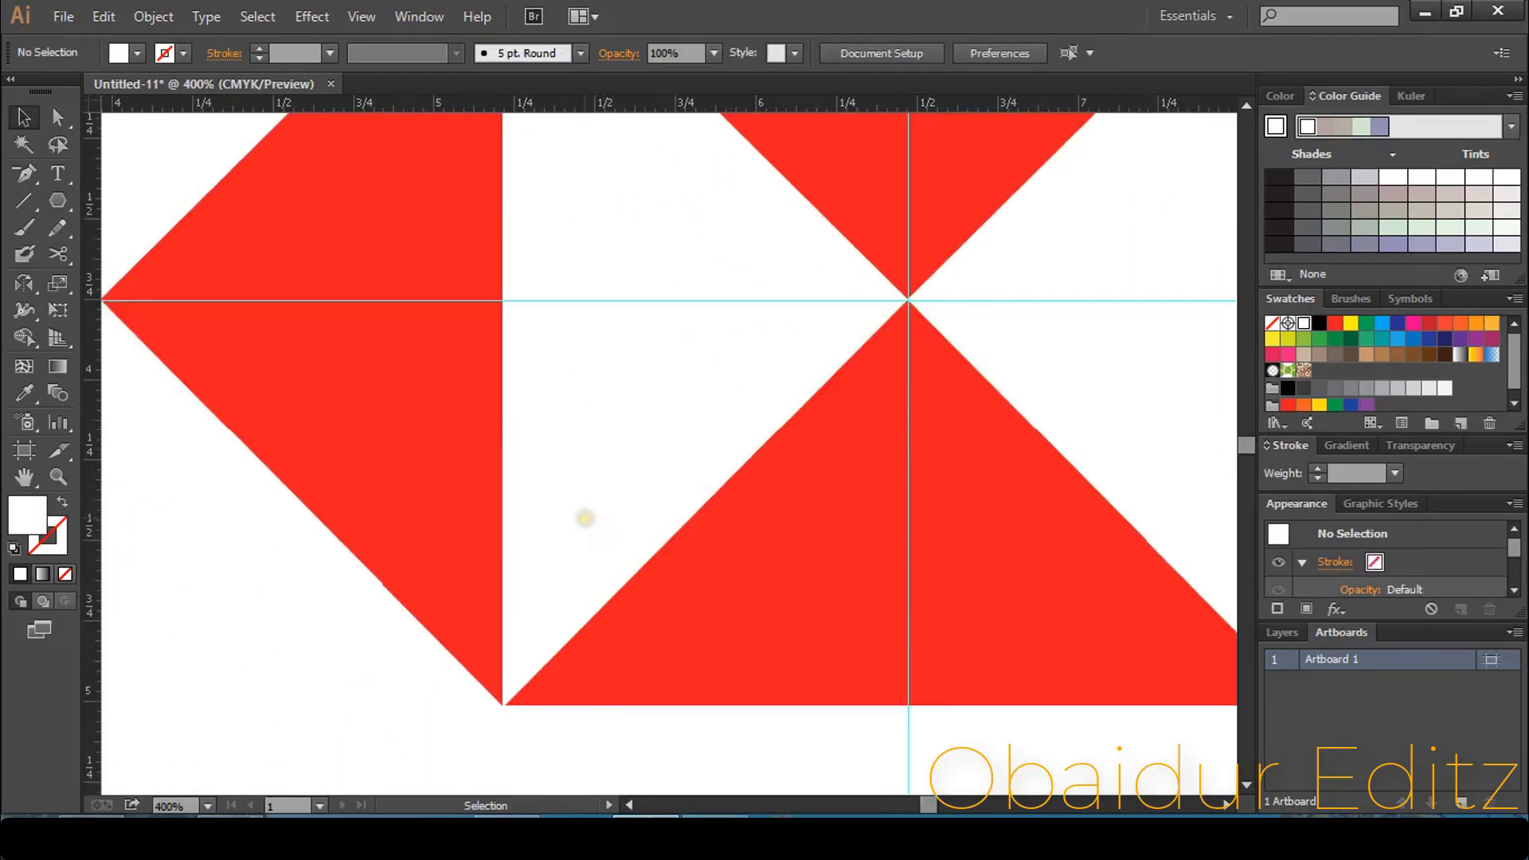
{"action": "left_click_drag", "start_coordinate": [1136, 371], "coordinate": [607, 737]}
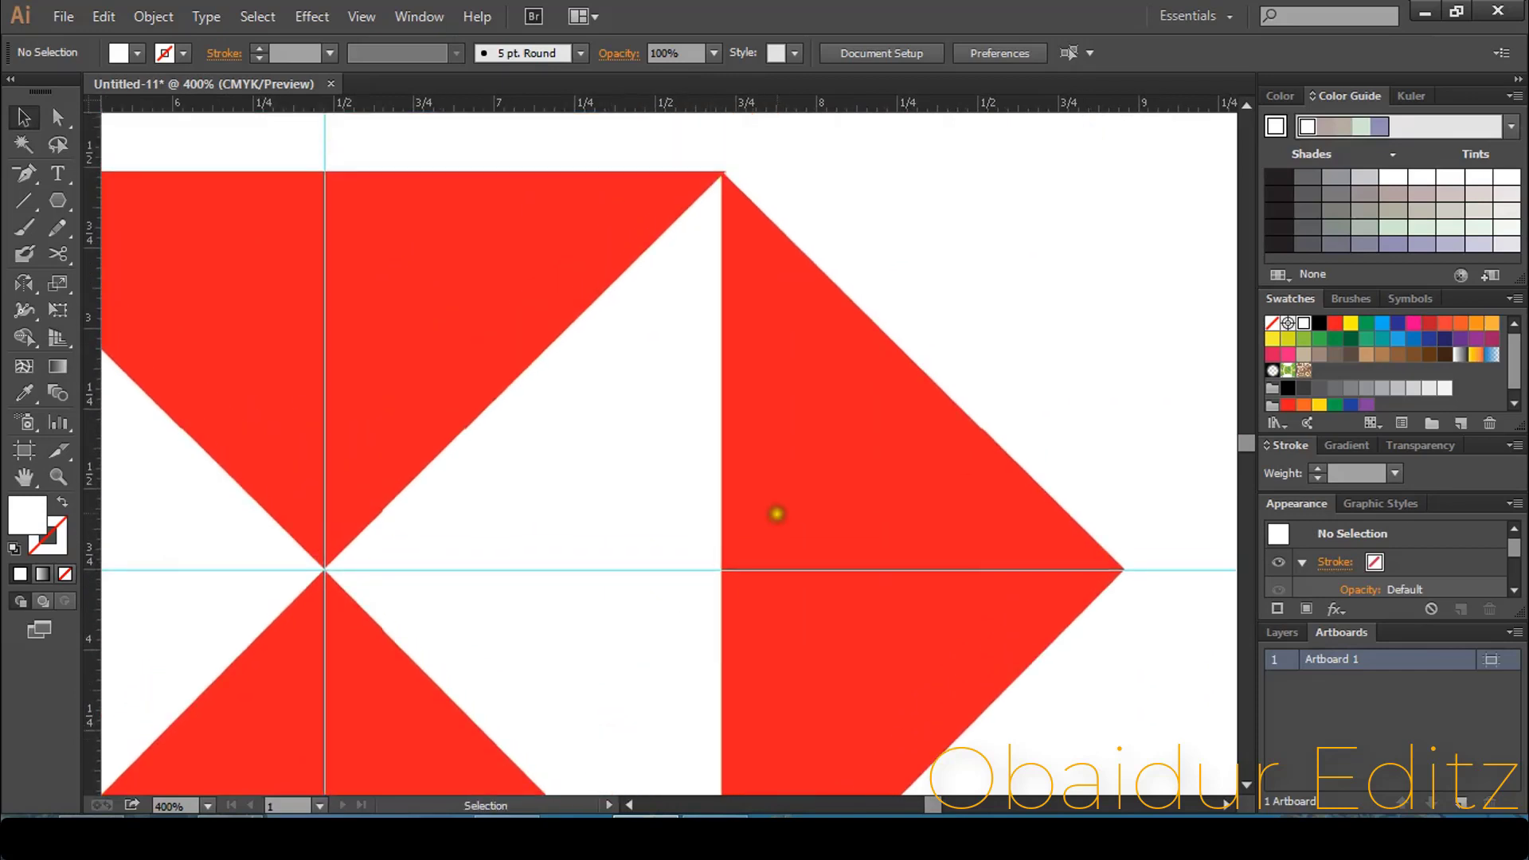
{"action": "left_click", "coordinate": [777, 513]}
{"action": "left_click", "coordinate": [647, 434]}
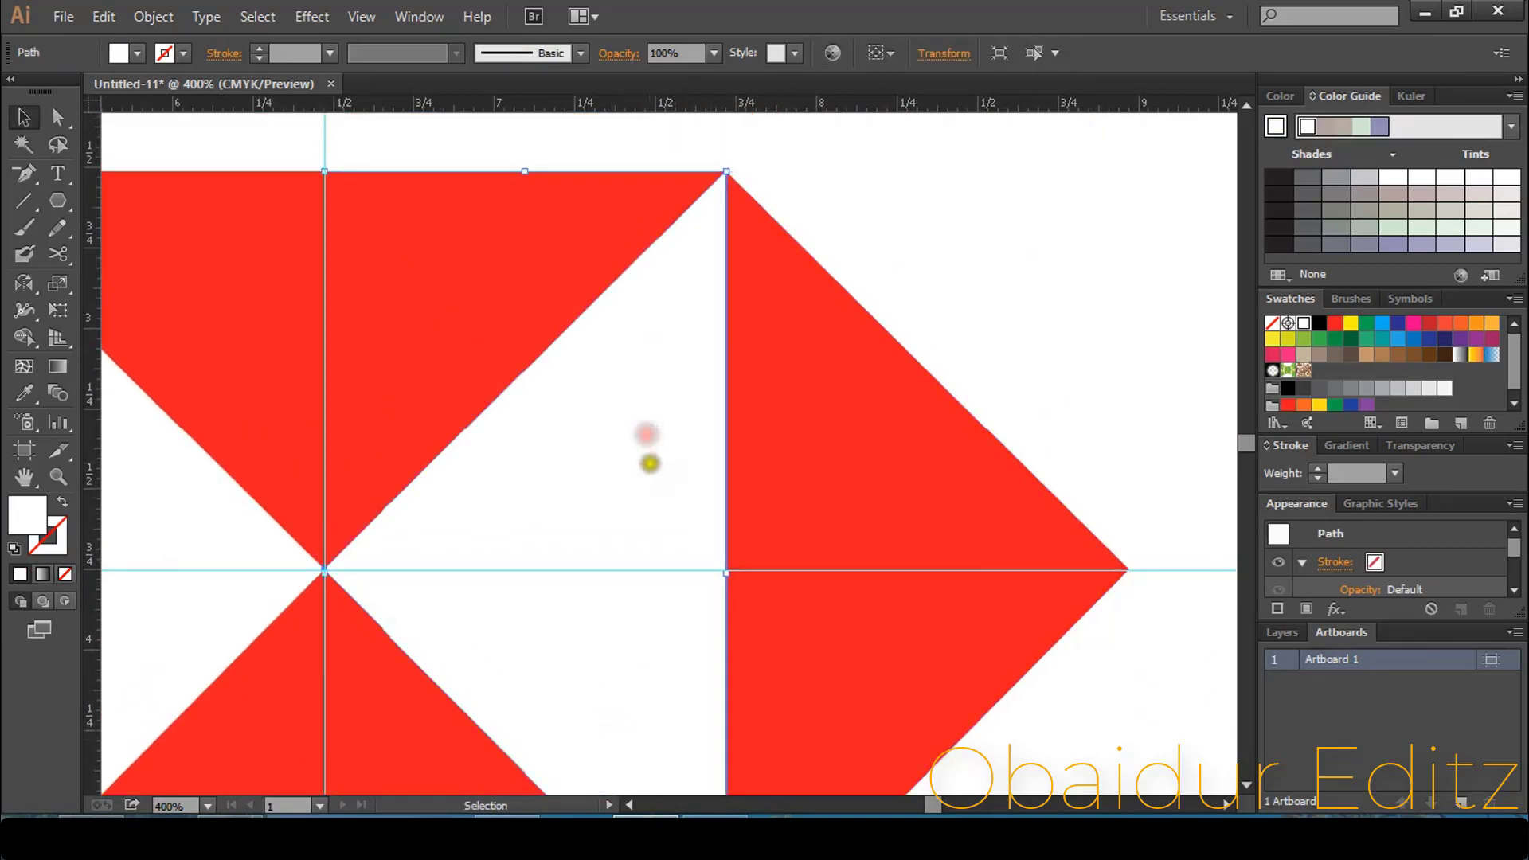
{"action": "left_click", "coordinate": [578, 504]}
{"action": "left_click", "coordinate": [934, 194]}
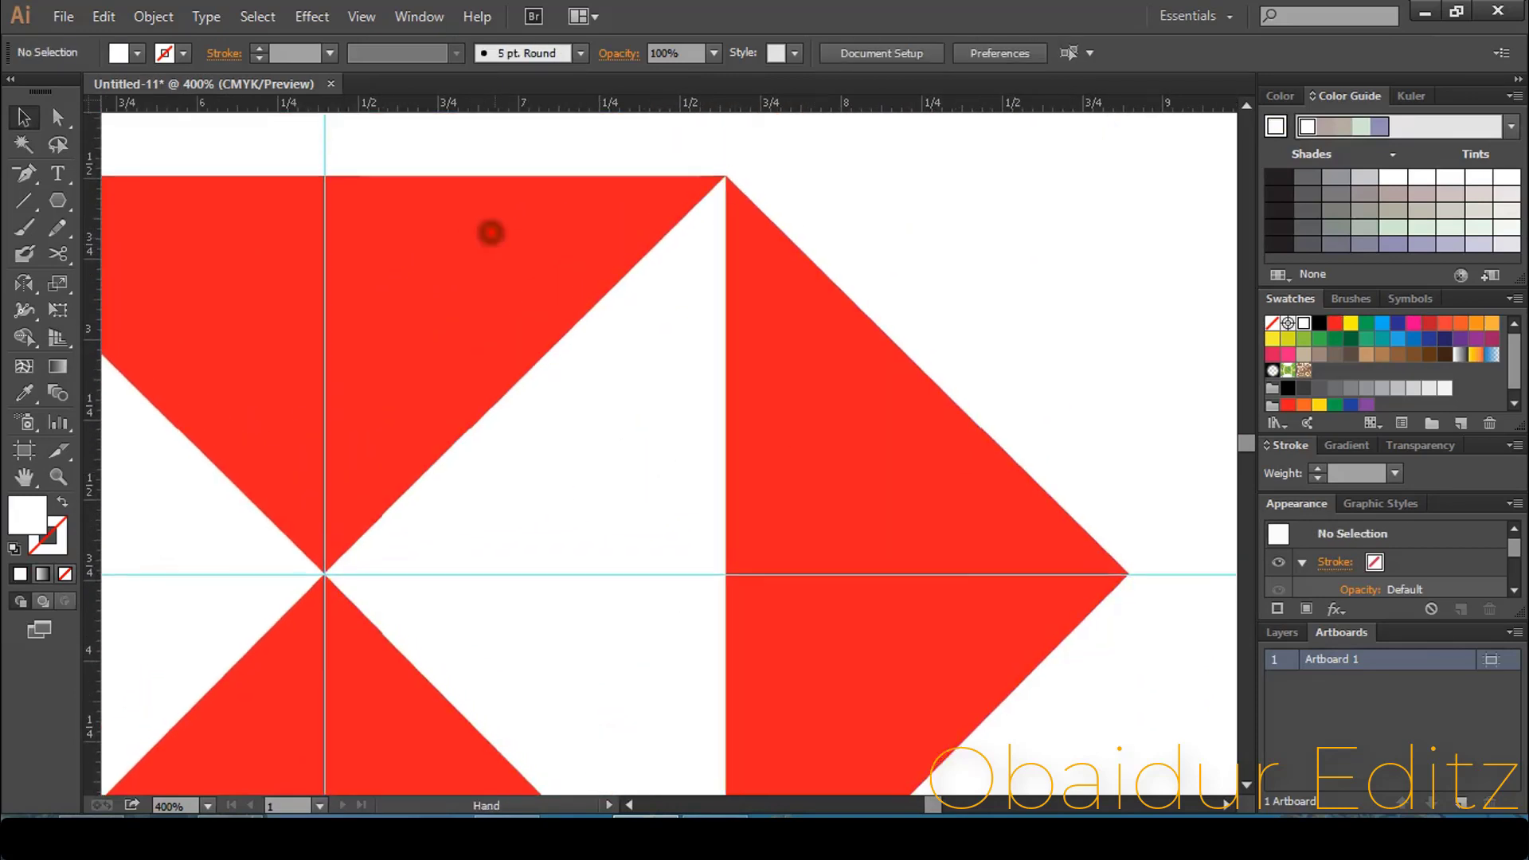
Step: Nudge the outer left red triangle to the right so its vertical side meets the square's left edge
{"action": "left_click_drag", "start_coordinate": [491, 232], "coordinate": [1079, 297]}
{"action": "left_click", "coordinate": [462, 384]}
{"action": "key", "text": "Right"}
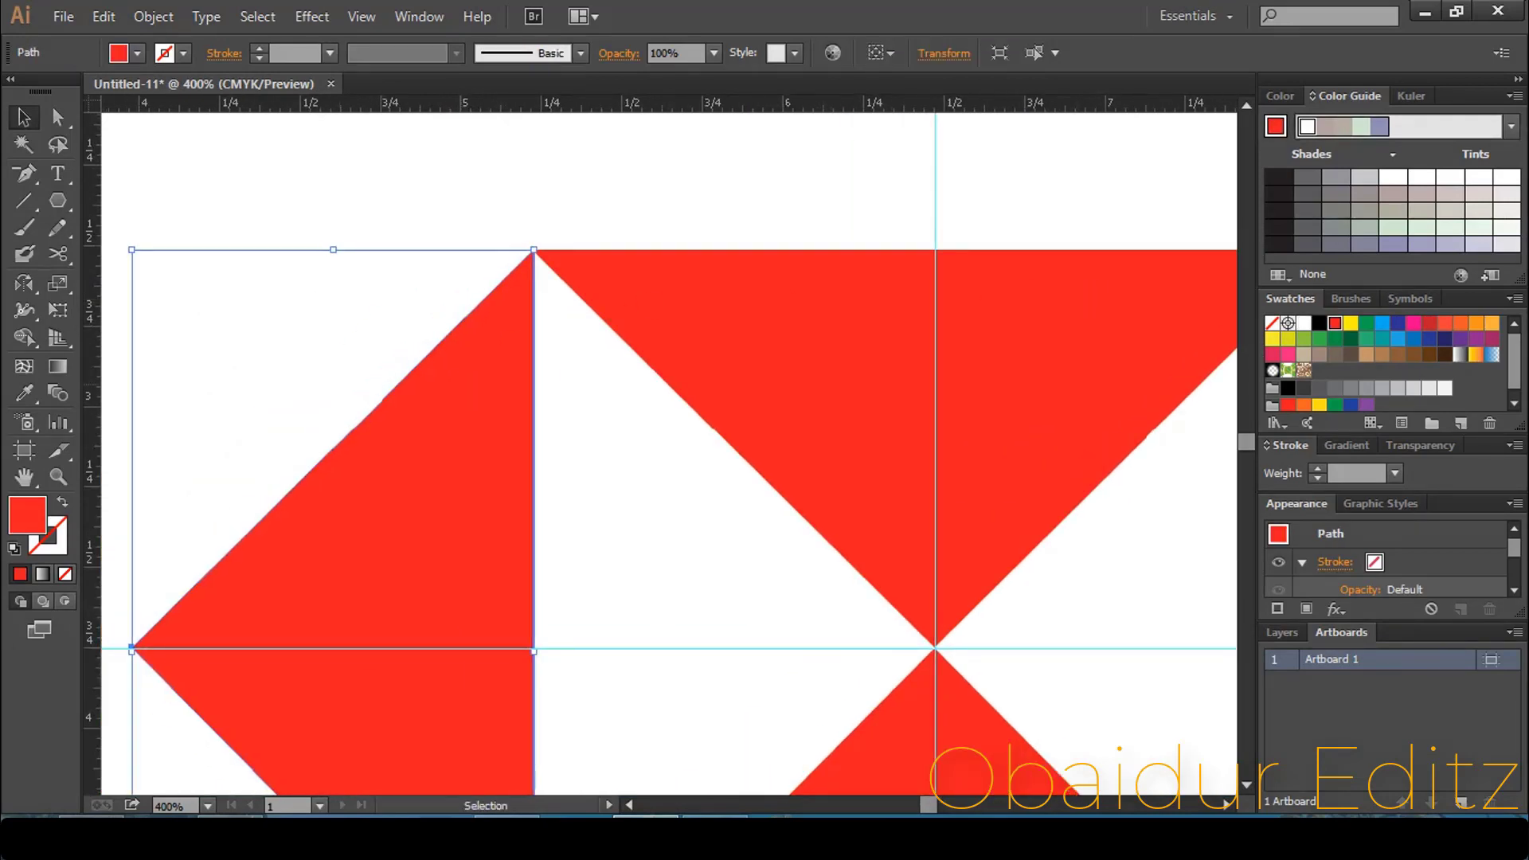
Step: Group all the red and white triangles together with the two crossing guides
{"action": "left_click", "coordinate": [505, 166]}
{"action": "key", "text": "ctrl+1"}
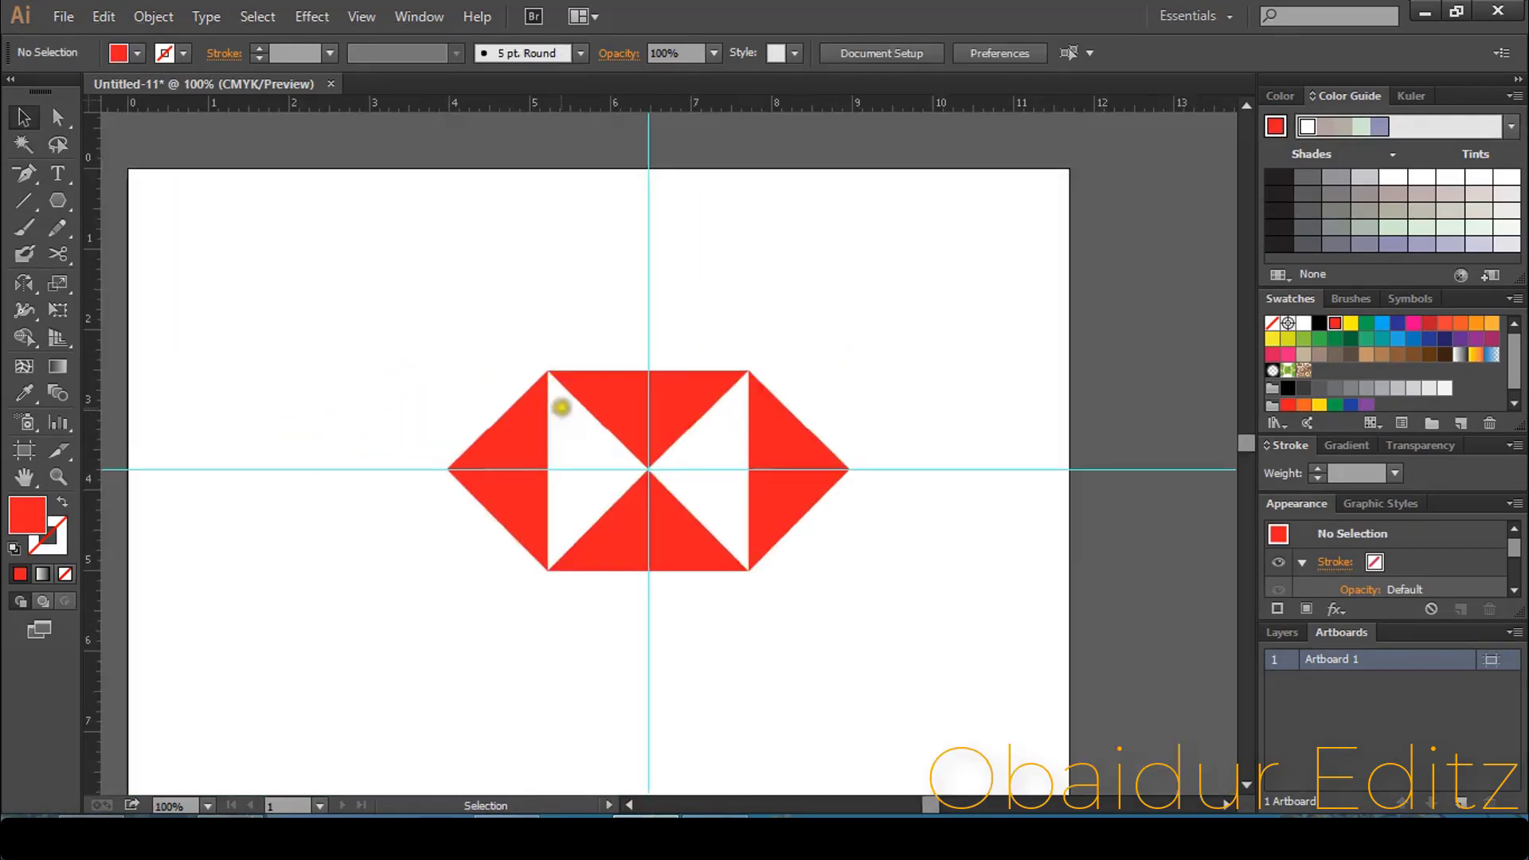
{"action": "left_click_drag", "start_coordinate": [848, 574], "coordinate": [528, 368]}
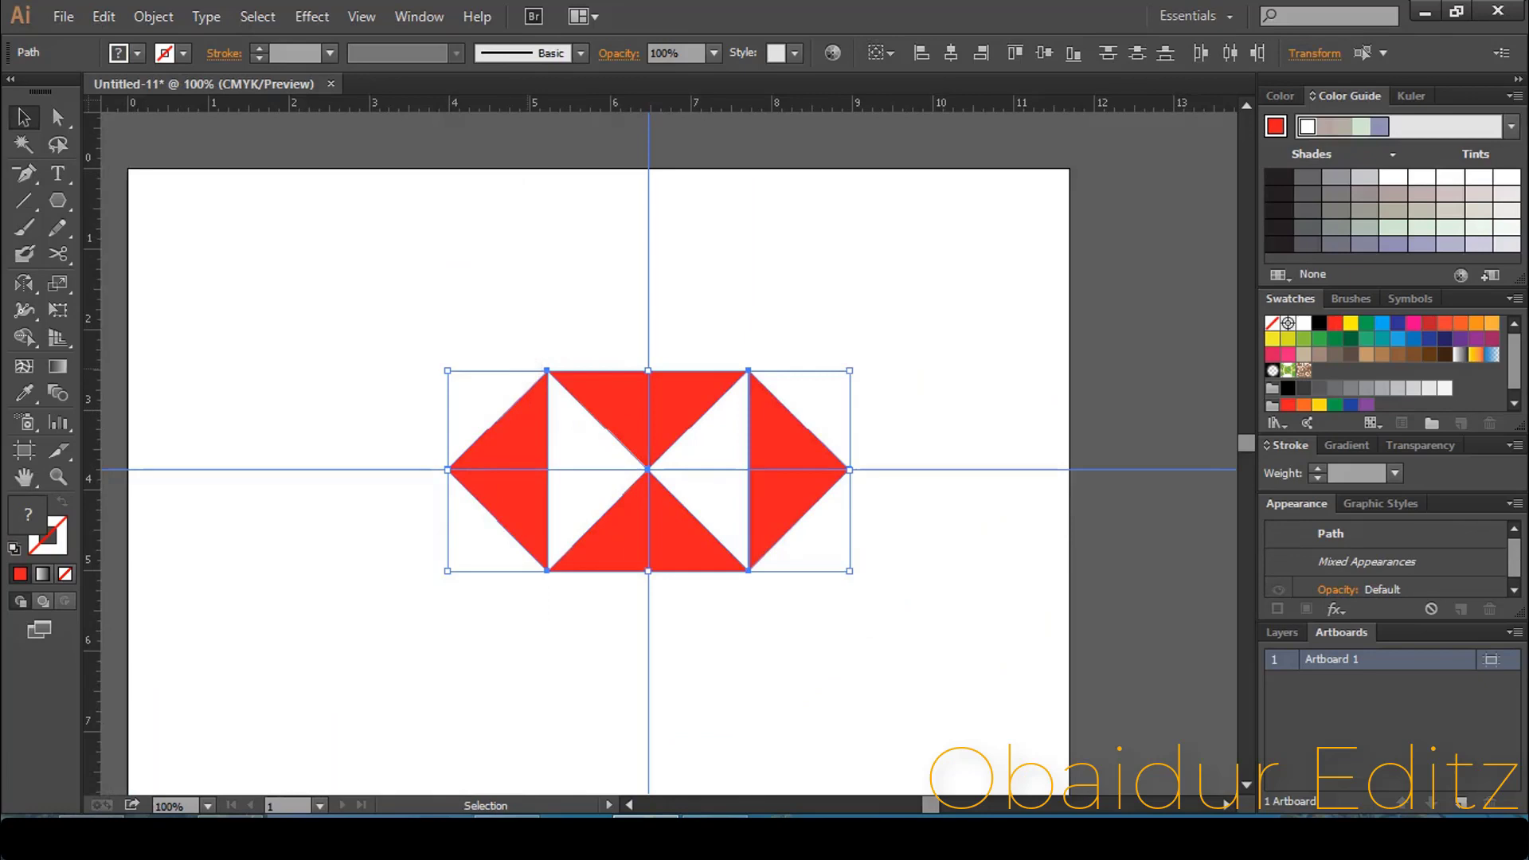
{"action": "key", "text": "ctrl+g"}
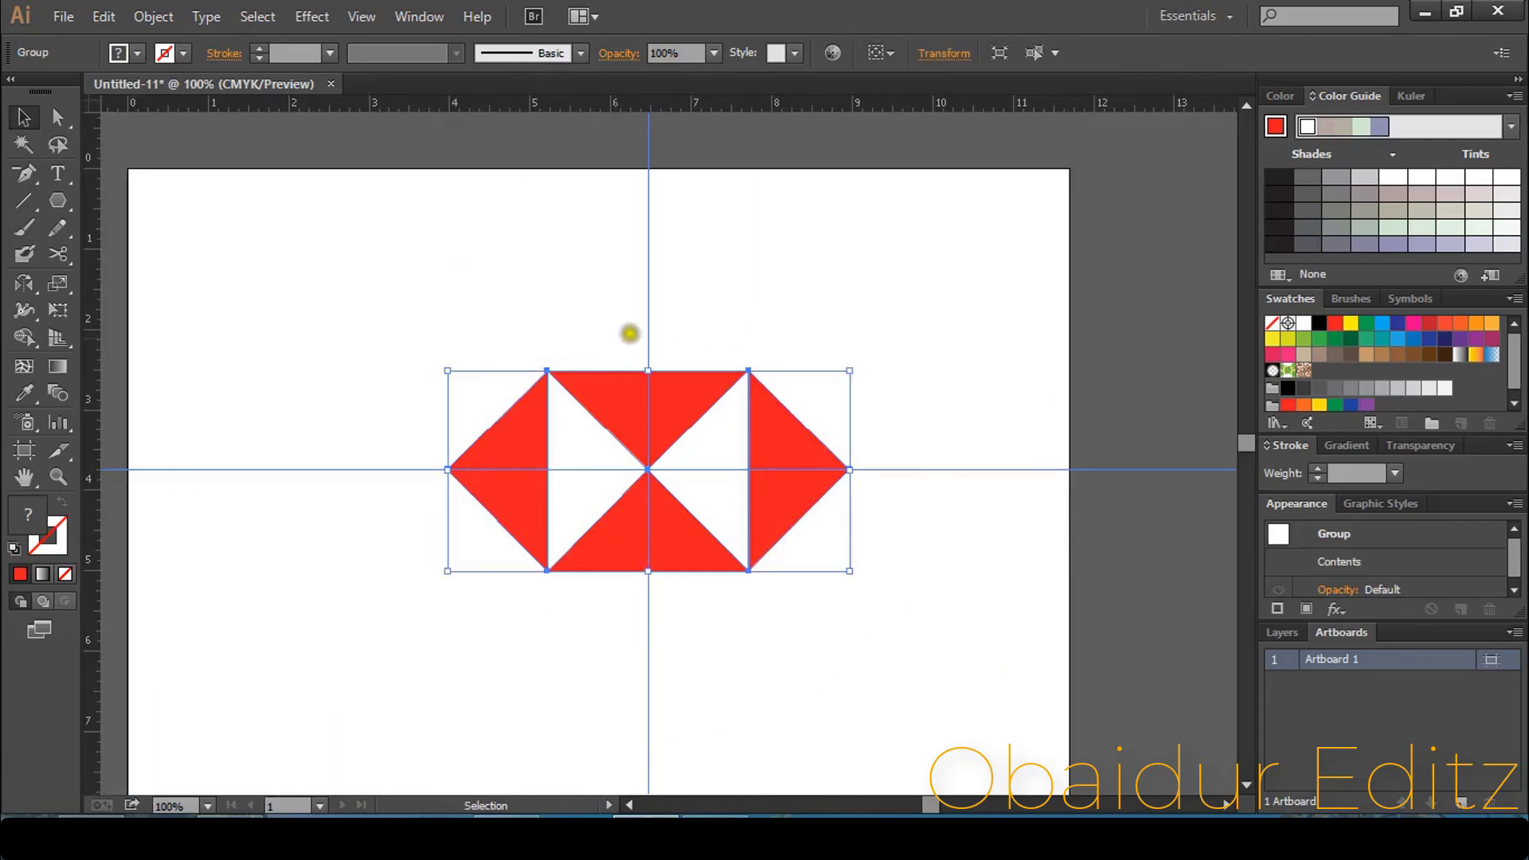
Step: Move the grouped emblem toward the artboard's right edge and lock the guides
{"action": "left_click_drag", "start_coordinate": [658, 389], "coordinate": [874, 399]}
{"action": "left_click", "coordinate": [960, 244]}
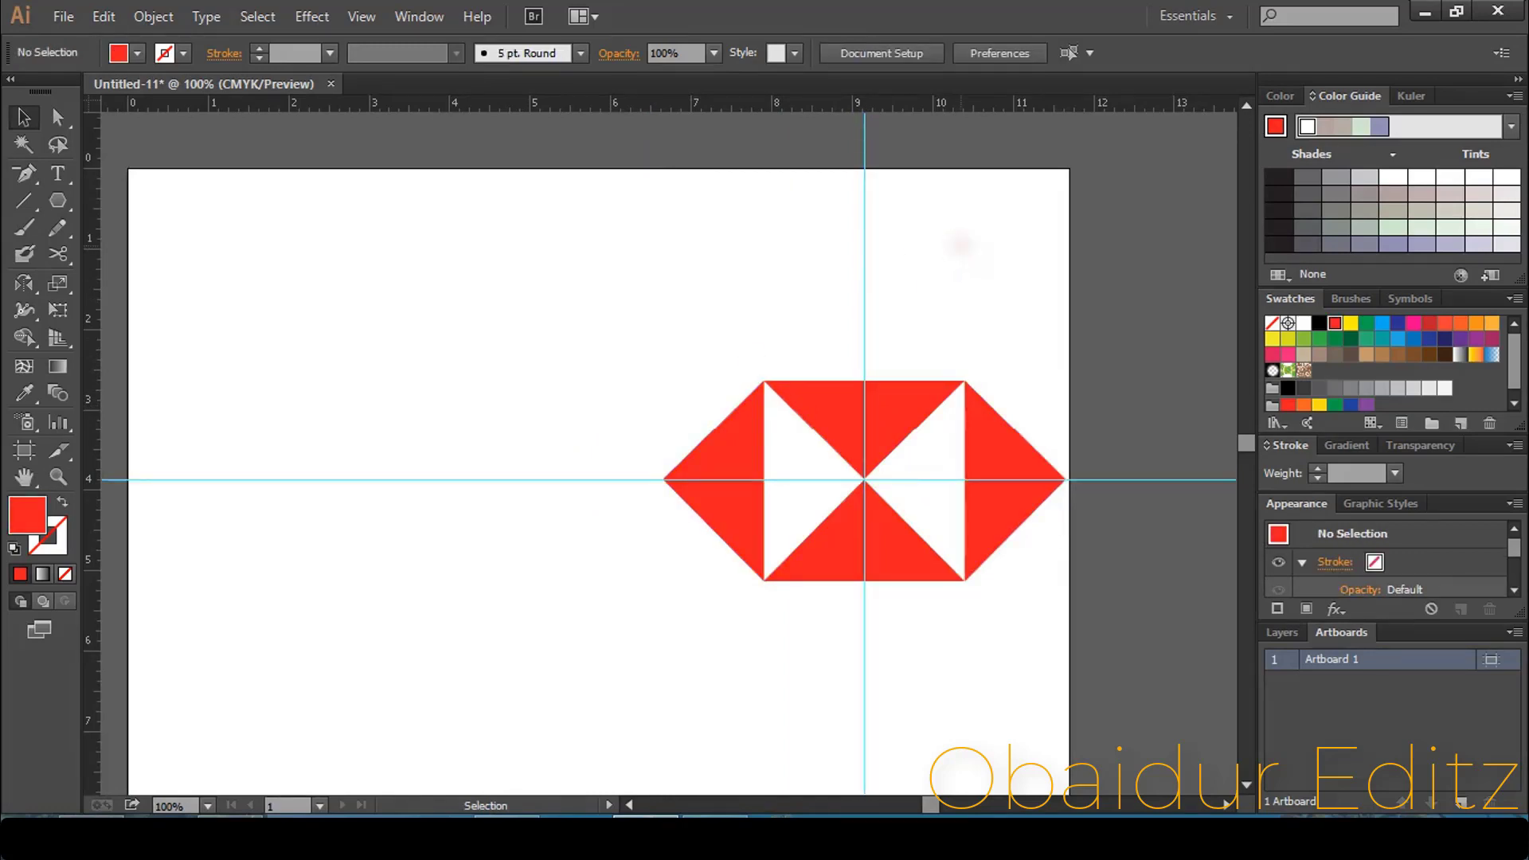
{"action": "right_click", "coordinate": [960, 243]}
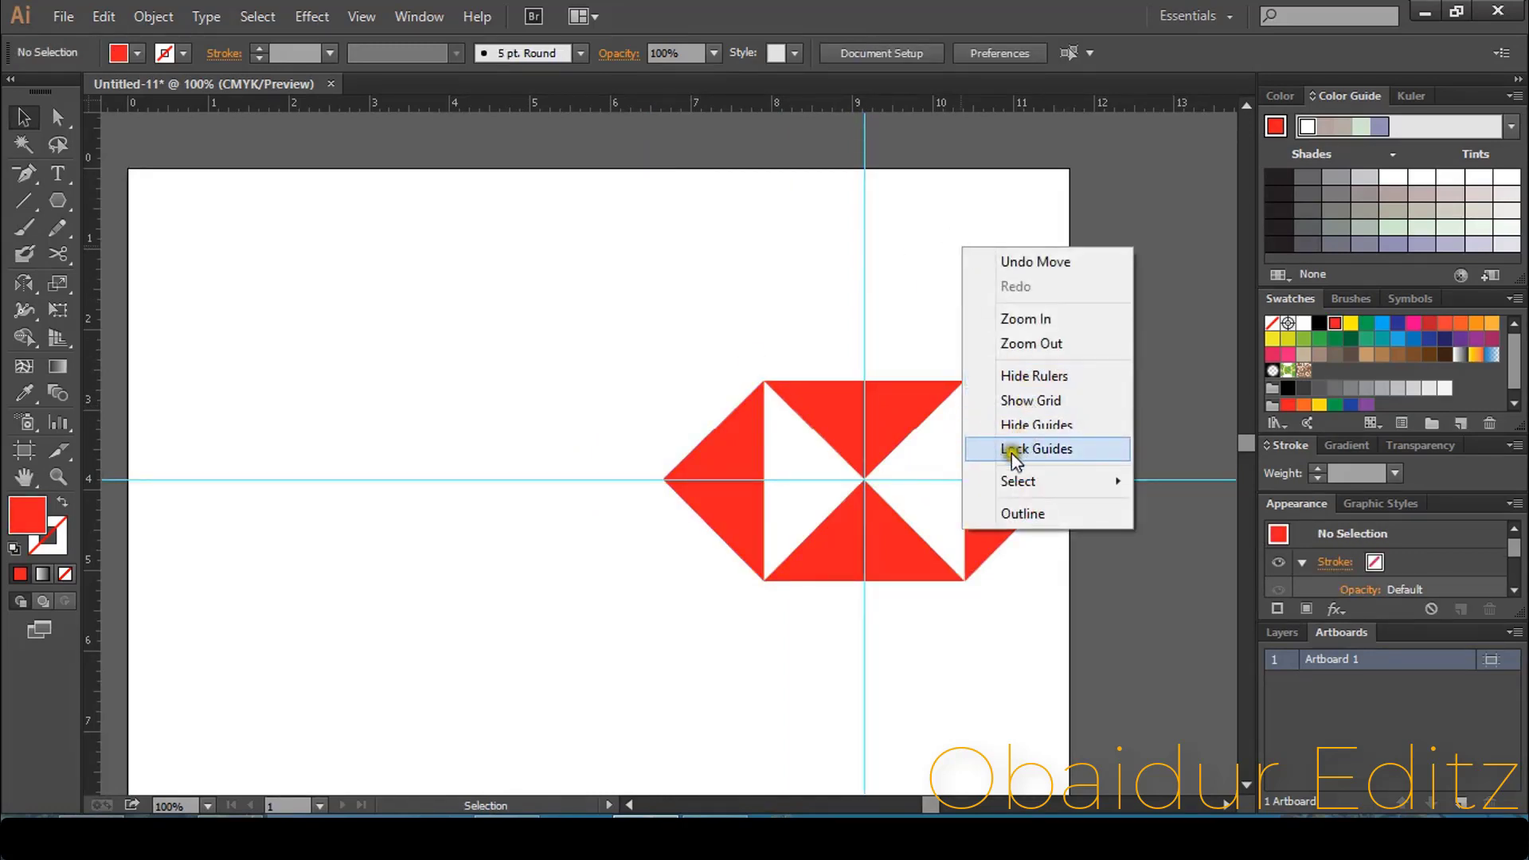
{"action": "left_click", "coordinate": [468, 352]}
Step: Add the text "HSBC" in black 72 pt Times New Roman Bold in the empty area beside the emblem
{"action": "key", "text": "t"}
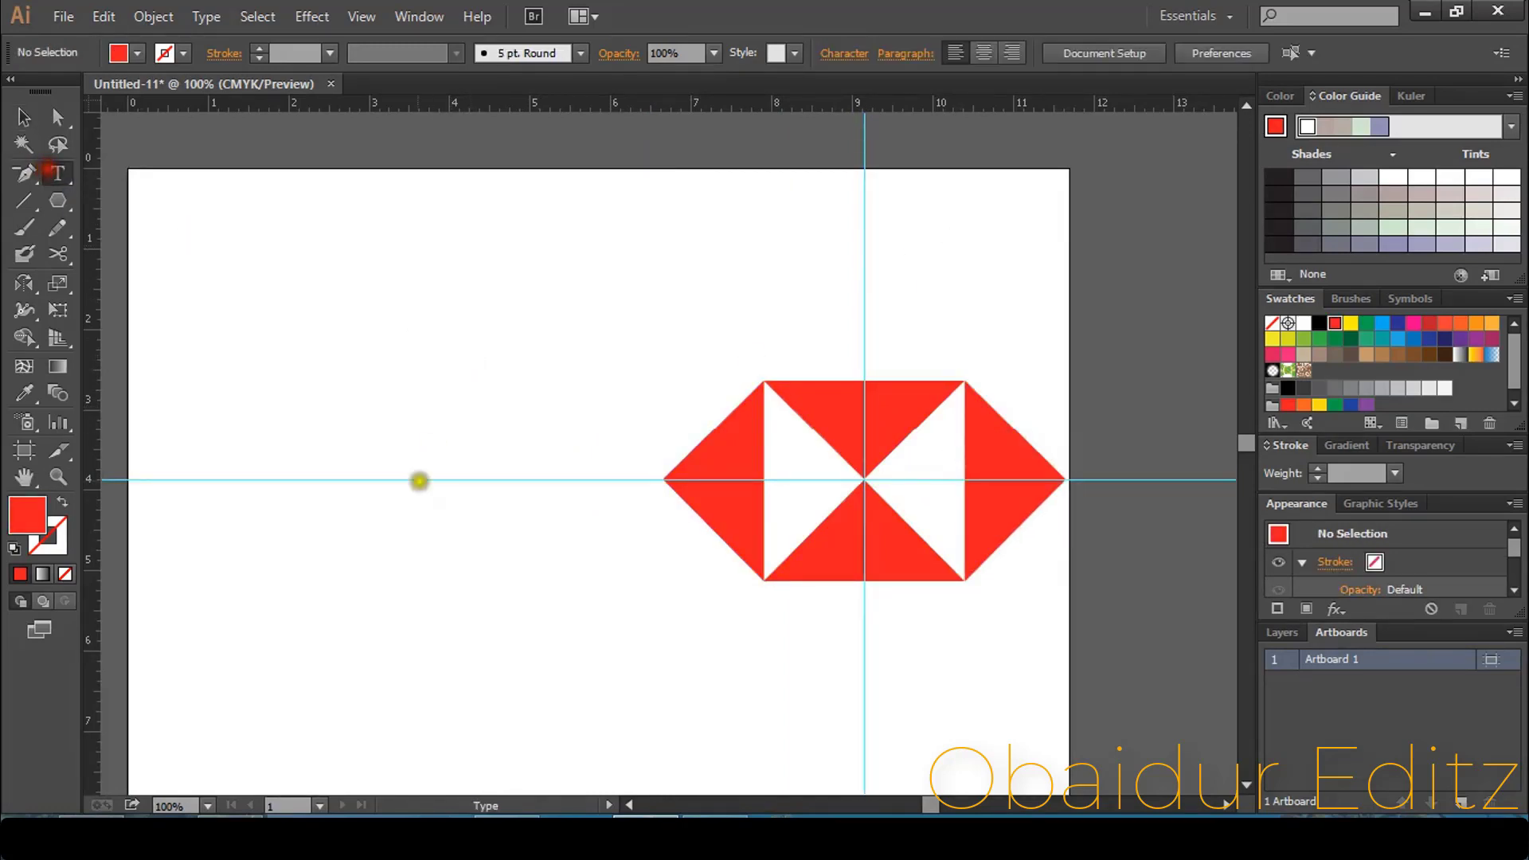
{"action": "left_click", "coordinate": [398, 470]}
{"action": "type", "text": "HS"}
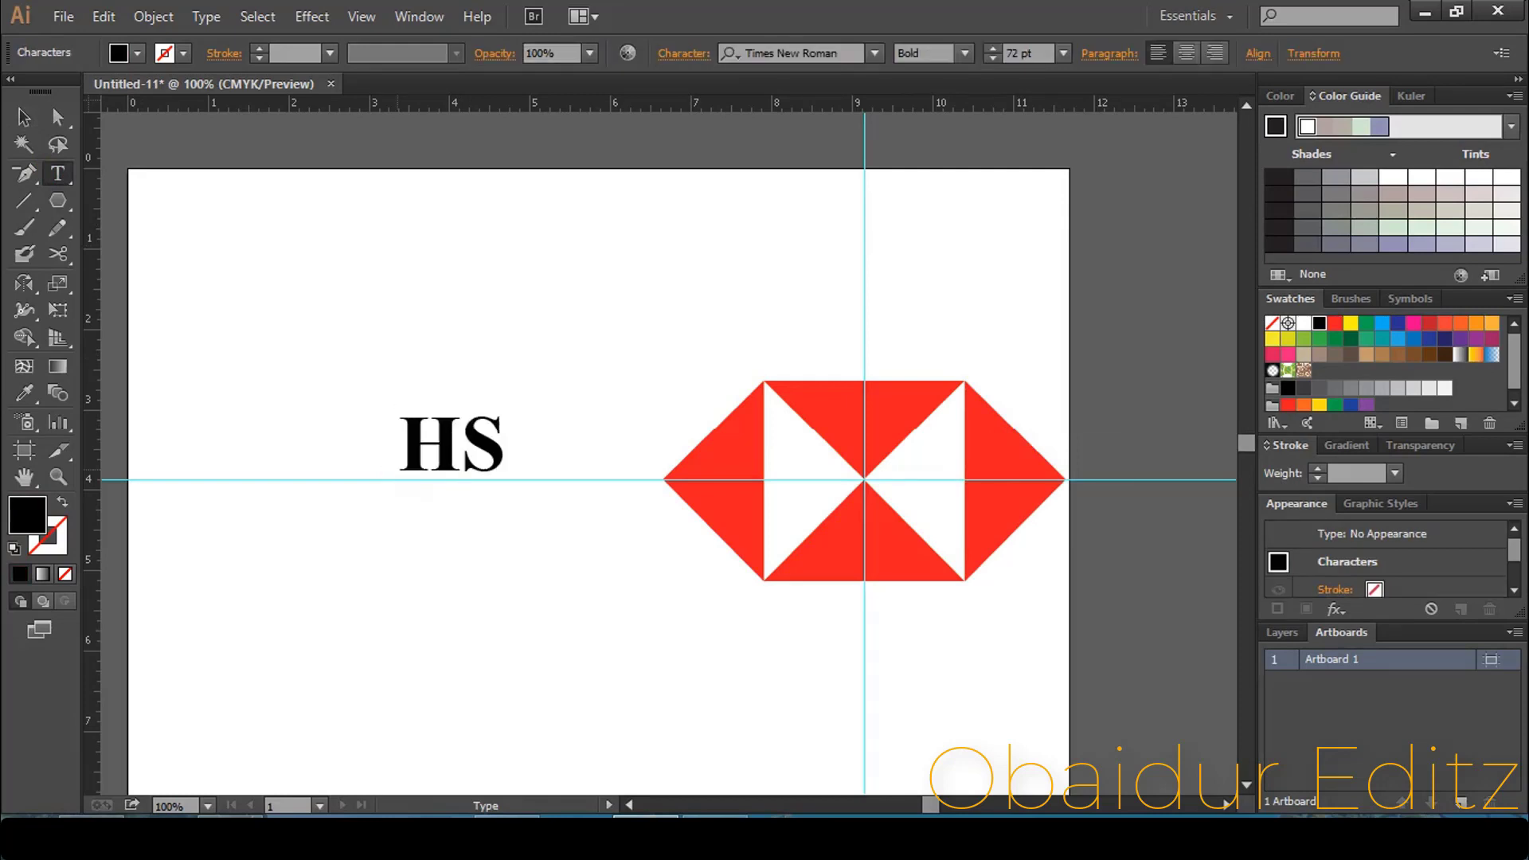
{"action": "type", "text": "B"}
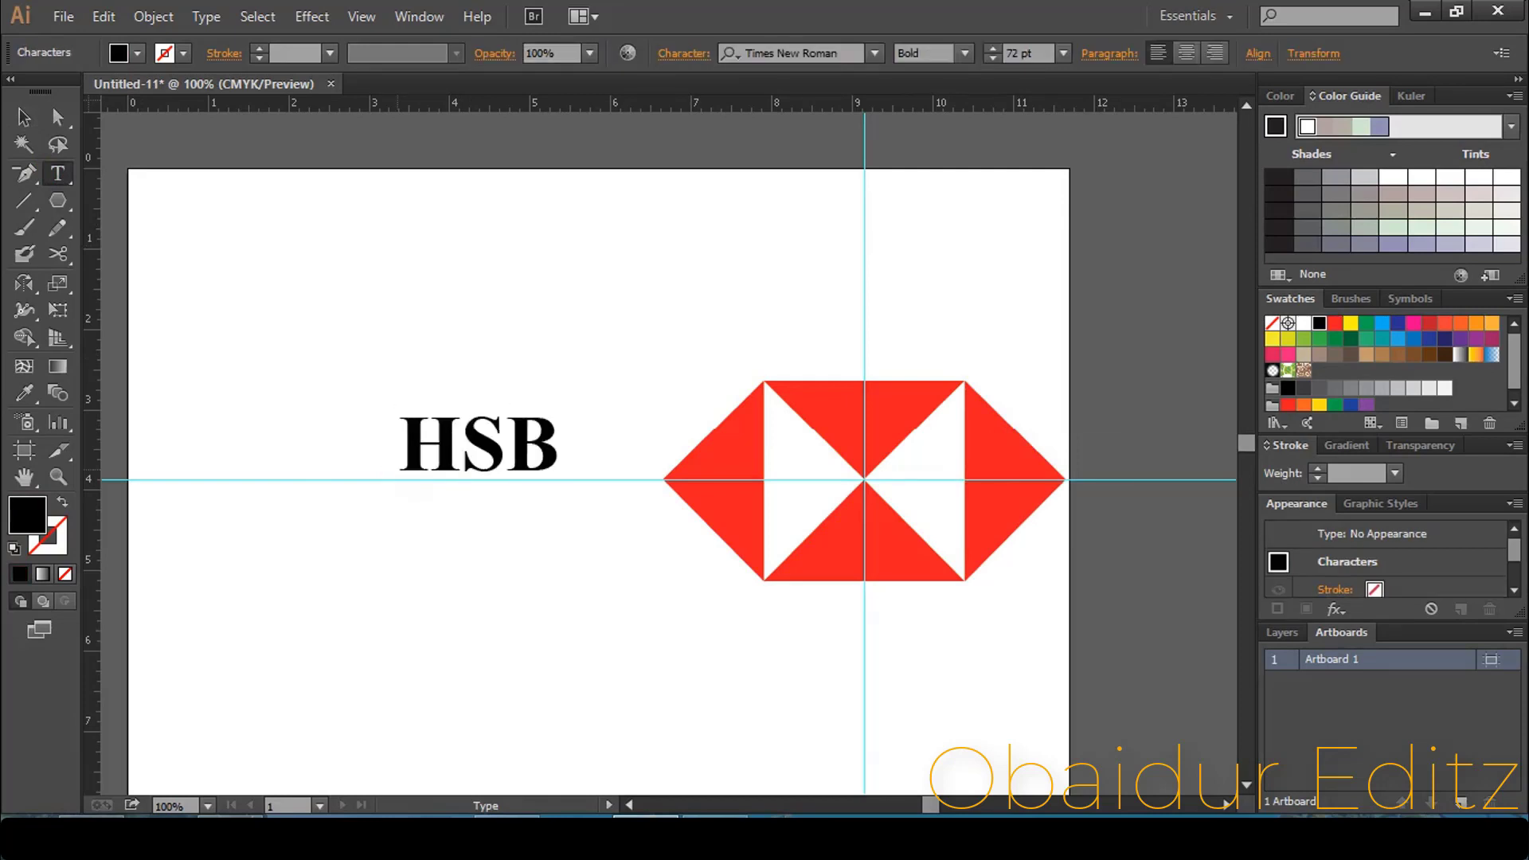
{"action": "type", "text": "C"}
{"action": "left_click", "coordinate": [24, 117]}
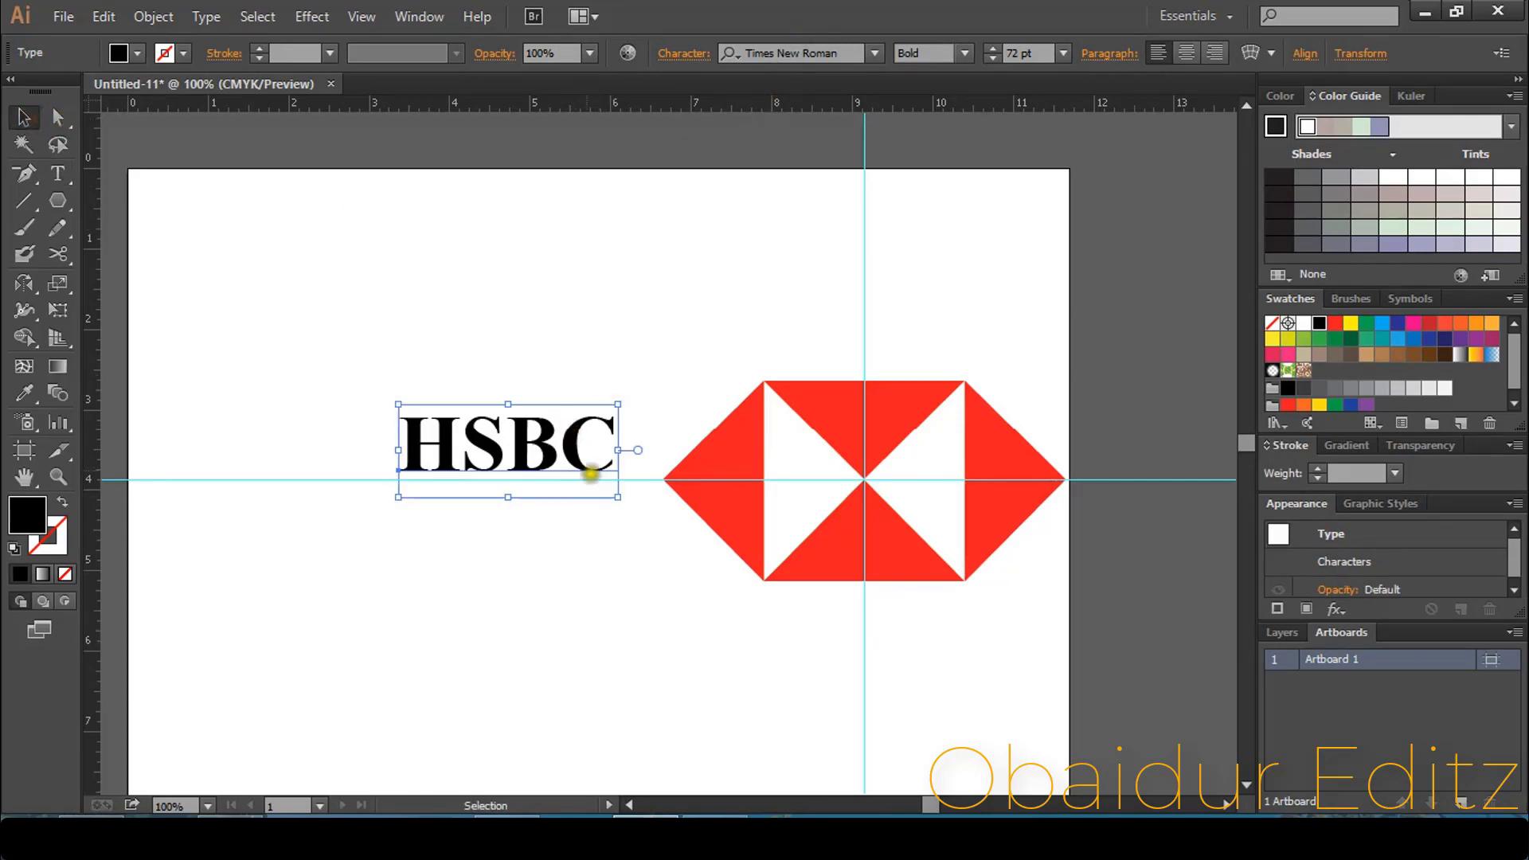
Step: Enlarge the HSBC text to about 122 pt and place it to the left of the emblem, centred on the horizontal guide
{"action": "left_click_drag", "start_coordinate": [539, 443], "coordinate": [510, 469]}
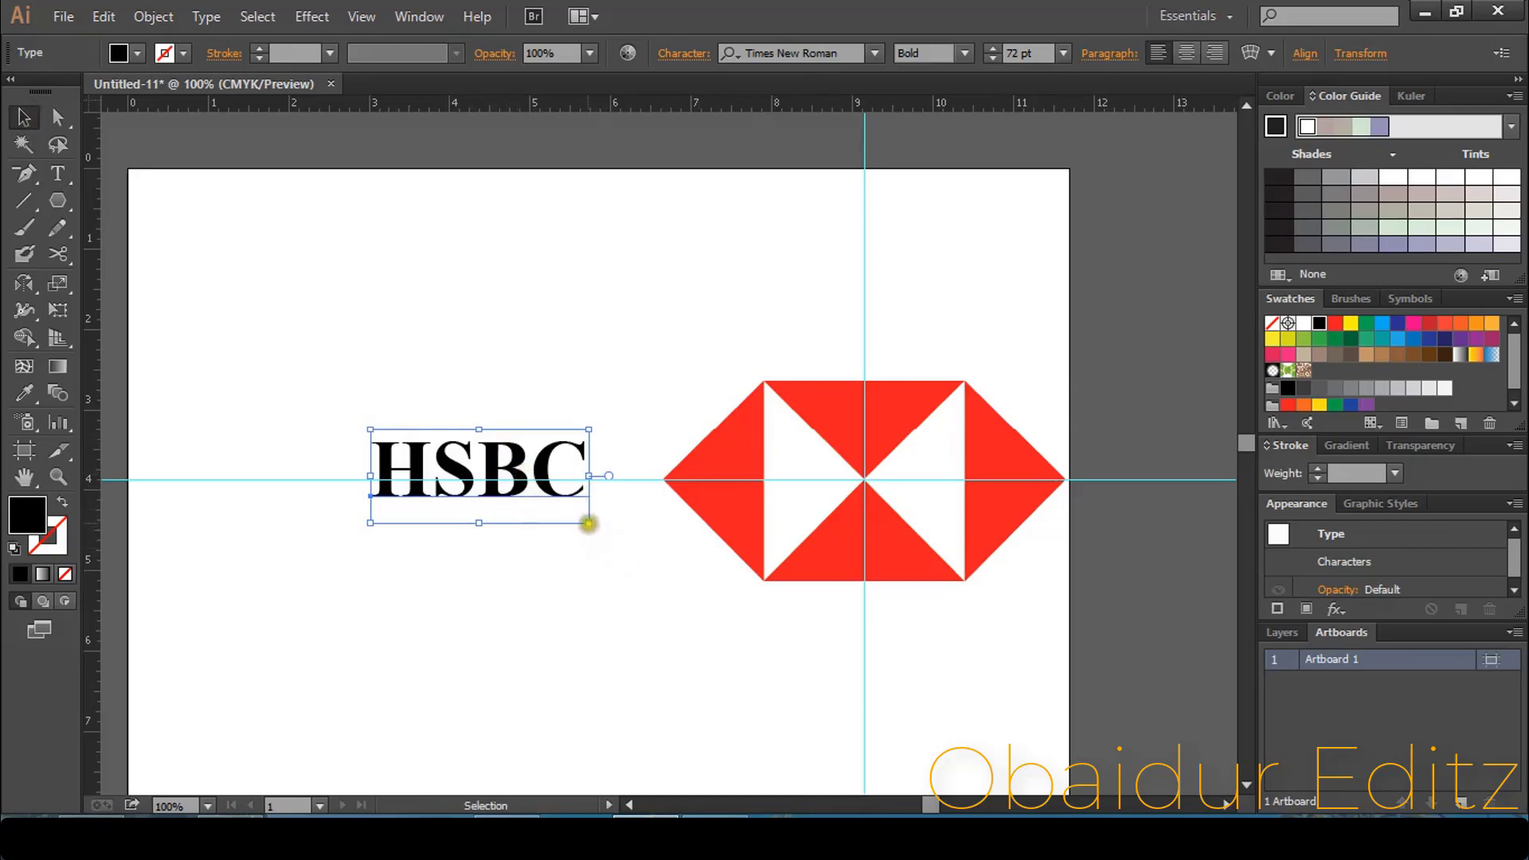
{"action": "left_click_drag", "start_coordinate": [588, 522], "coordinate": [731, 679]}
{"action": "left_click_drag", "start_coordinate": [616, 463], "coordinate": [460, 447]}
Step: Nudge the emblem group to the left until only a small gap separates it from the HSBC text, and deselect it
{"action": "left_click", "coordinate": [730, 485]}
{"action": "key", "text": "Left"}
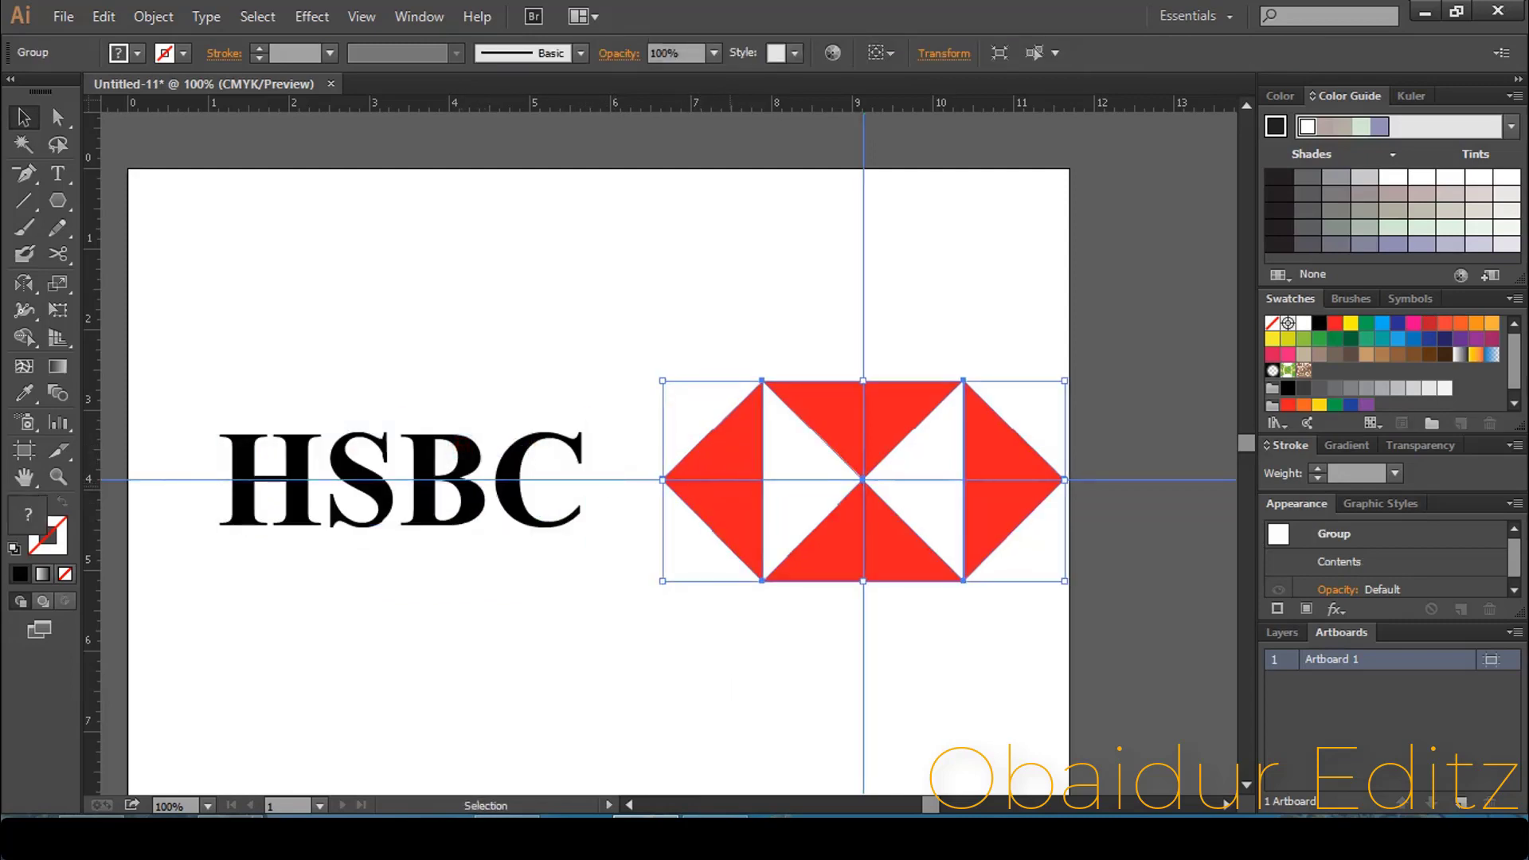
{"action": "key", "text": "Left"}
{"action": "key", "text": "Left"}
{"action": "key", "text": "Left"}
{"action": "key", "text": "Left"}
{"action": "key", "text": "Left"}
{"action": "key", "text": "Left"}
{"action": "key", "text": "Left"}
{"action": "key", "text": "Left"}
{"action": "key", "text": "Left"}
{"action": "key", "text": "Left"}
{"action": "key", "text": "Left"}
{"action": "key", "text": "Left"}
{"action": "key", "text": "Left"}
{"action": "key", "text": "Left"}
{"action": "key", "text": "Left"}
{"action": "key", "text": "Left"}
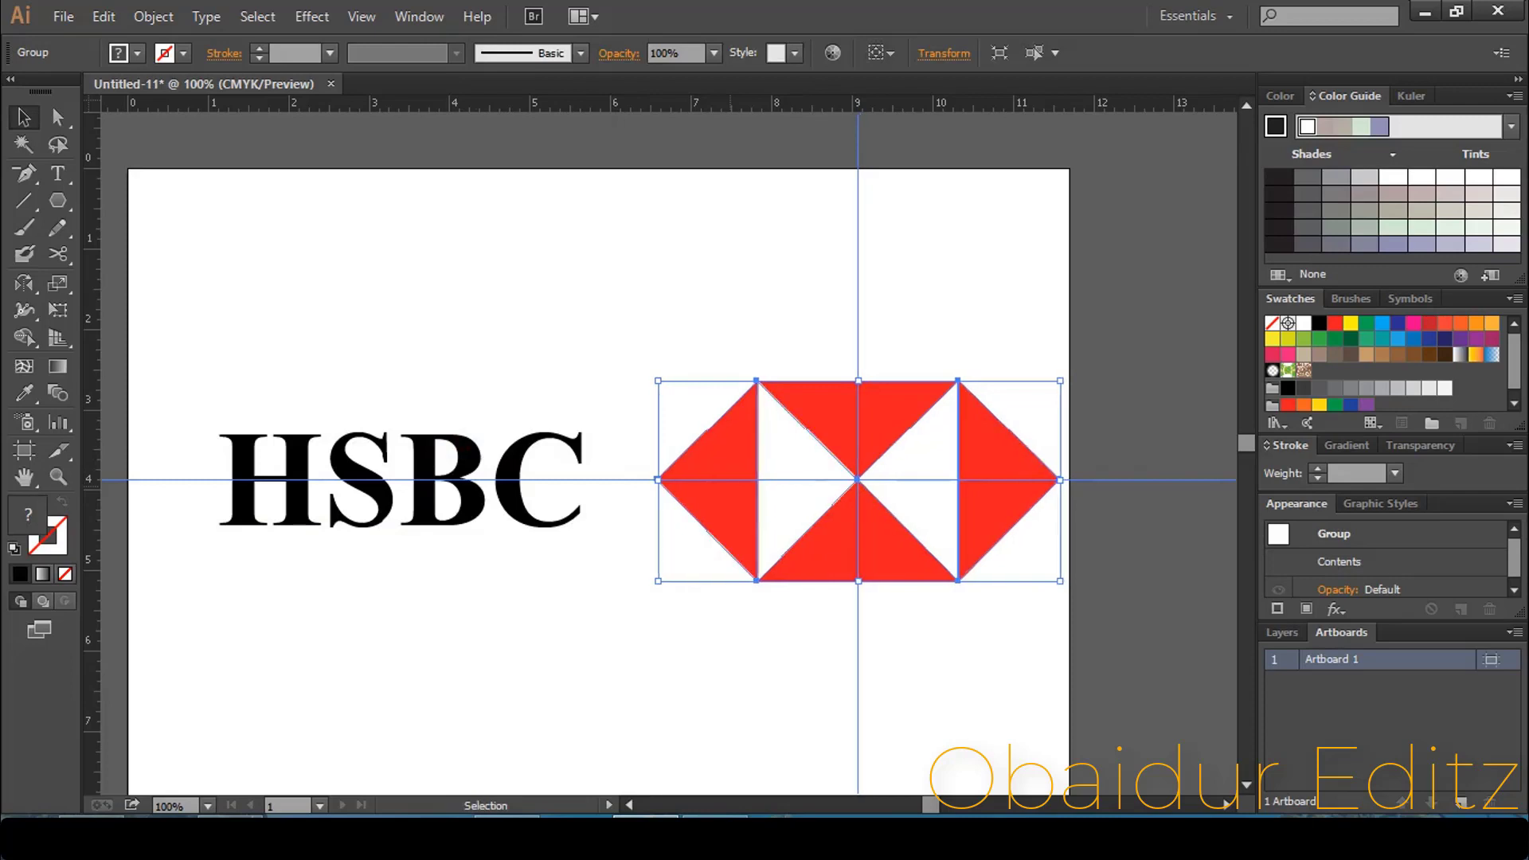
{"action": "key", "text": "Left"}
{"action": "key", "text": "Left"}
{"action": "key", "text": "Left"}
{"action": "key", "text": "Left"}
{"action": "key", "text": "Left"}
{"action": "key", "text": "Left"}
{"action": "key", "text": "Left"}
{"action": "key", "text": "Left"}
{"action": "key", "text": "Left"}
{"action": "key", "text": "Left"}
{"action": "key", "text": "Left"}
{"action": "key", "text": "Left"}
{"action": "key", "text": "Left"}
{"action": "key", "text": "Left"}
{"action": "key", "text": "Left"}
{"action": "key", "text": "Left"}
{"action": "key", "text": "Left"}
{"action": "key", "text": "Left"}
{"action": "key", "text": "Left"}
{"action": "key", "text": "Left"}
{"action": "left_click", "coordinate": [898, 267]}
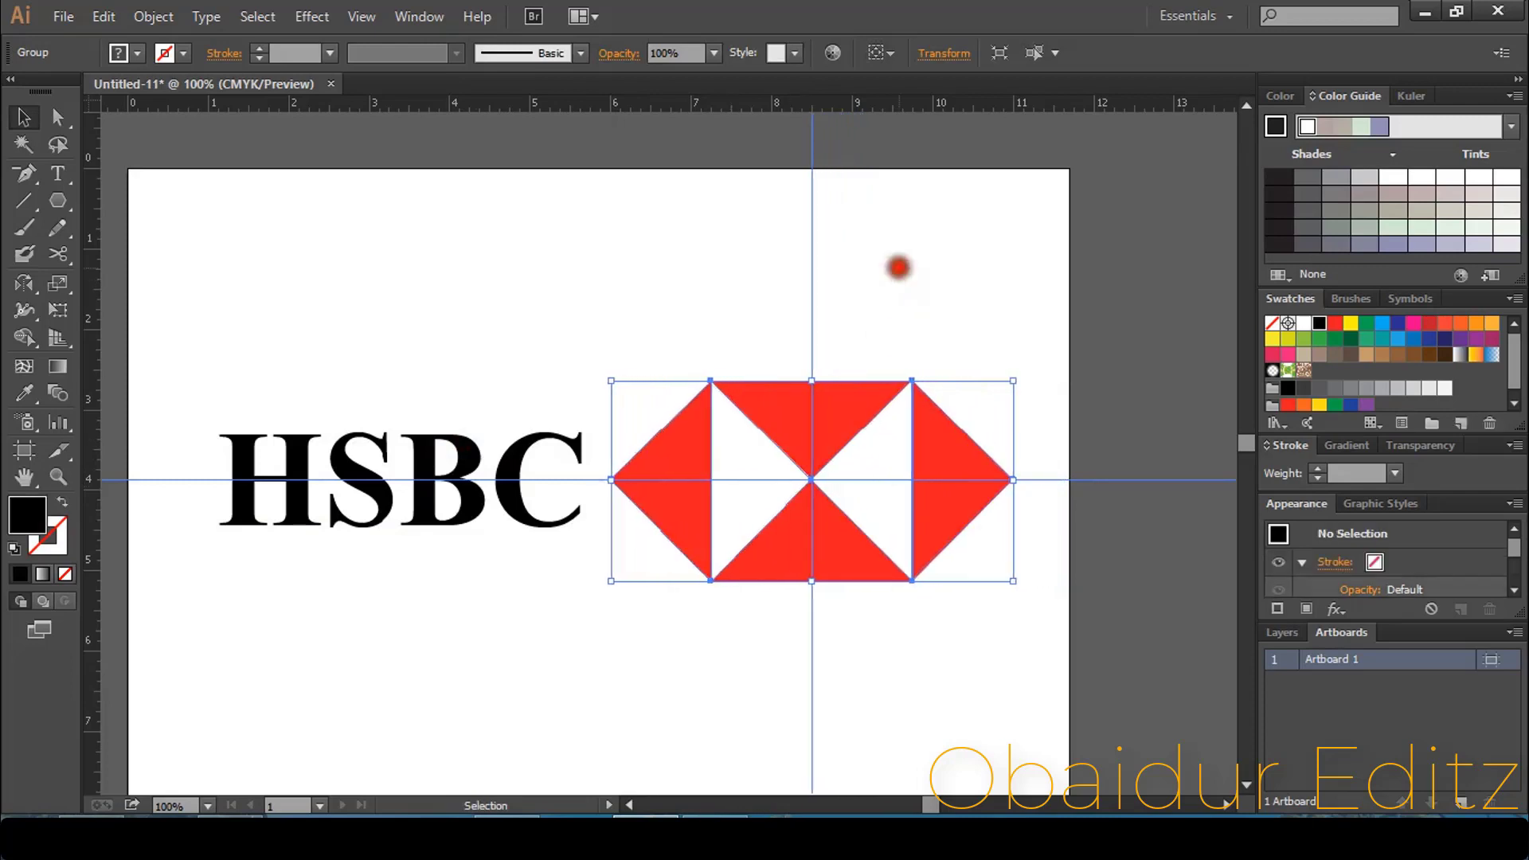
{"action": "right_click", "coordinate": [898, 267]}
{"action": "left_click", "coordinate": [850, 249]}
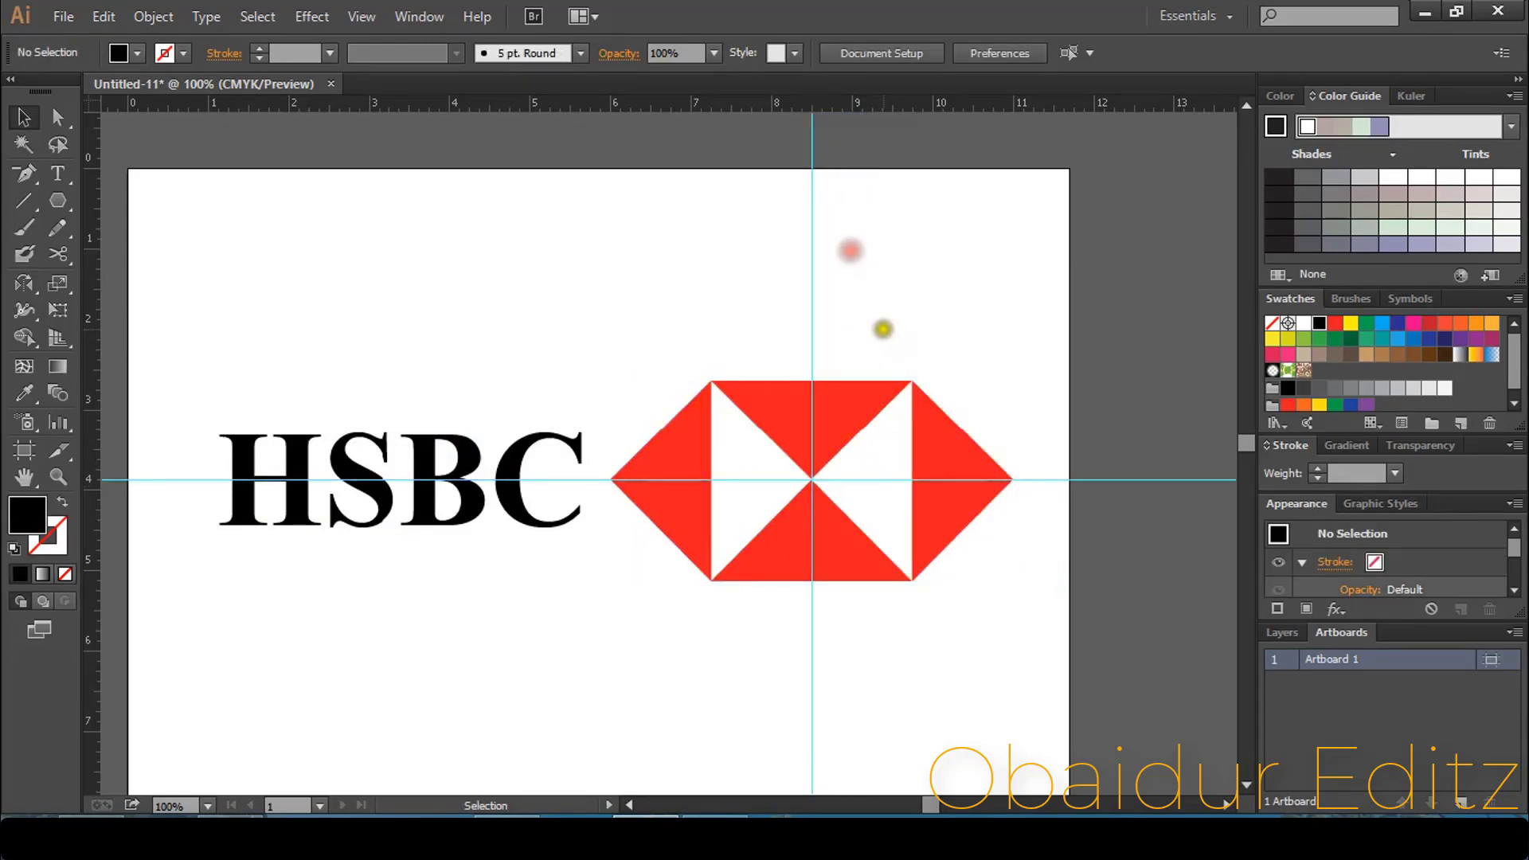
Step: Ungroup the emblem to separate its triangles from the guides
{"action": "left_click", "coordinate": [850, 415]}
{"action": "right_click", "coordinate": [850, 416]}
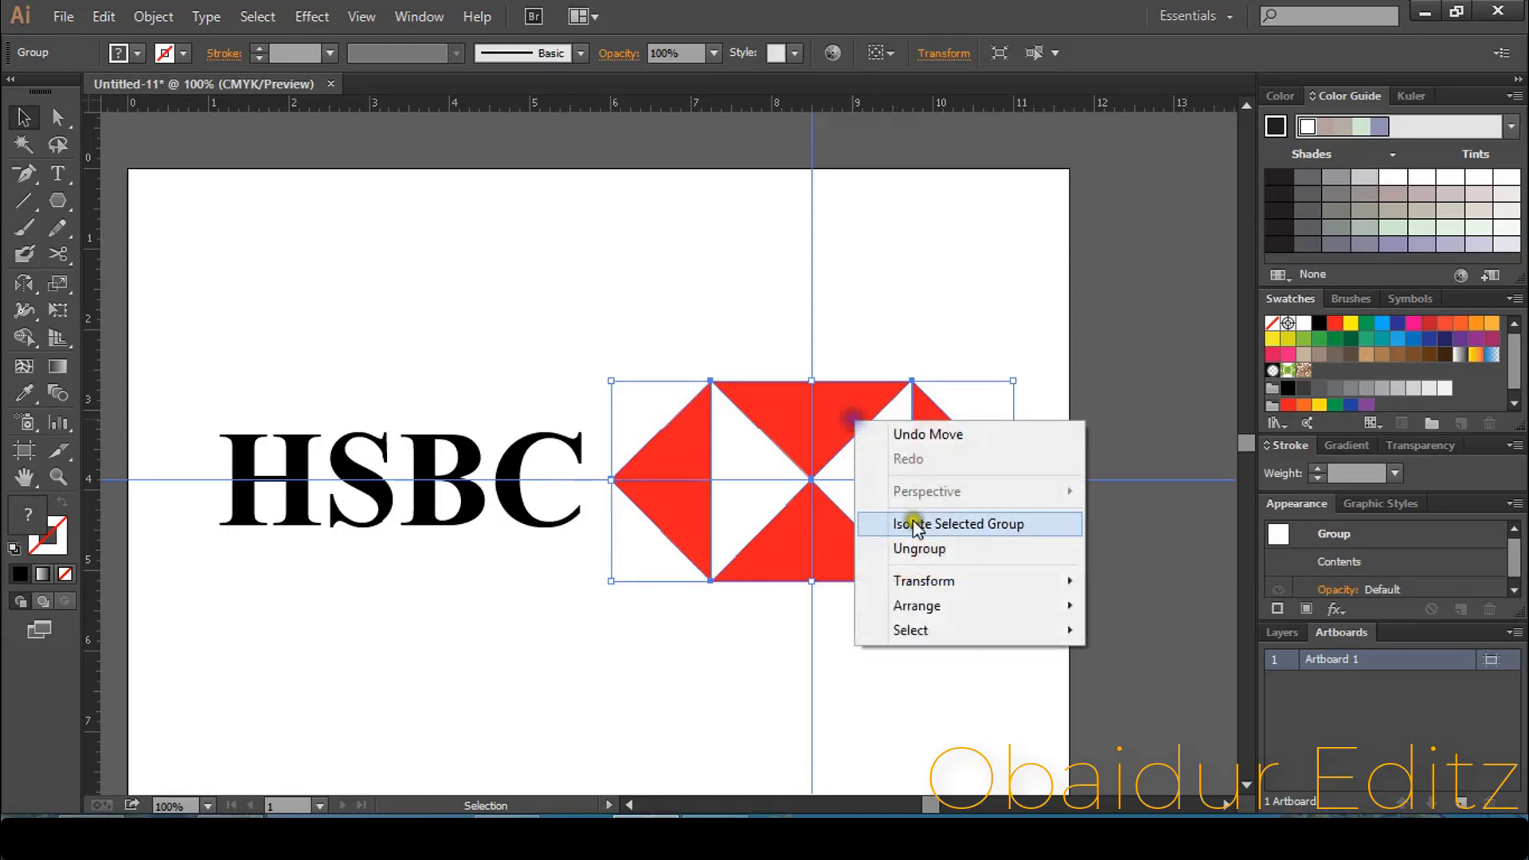
{"action": "left_click", "coordinate": [908, 549]}
{"action": "left_click", "coordinate": [870, 648]}
{"action": "right_click", "coordinate": [895, 288]}
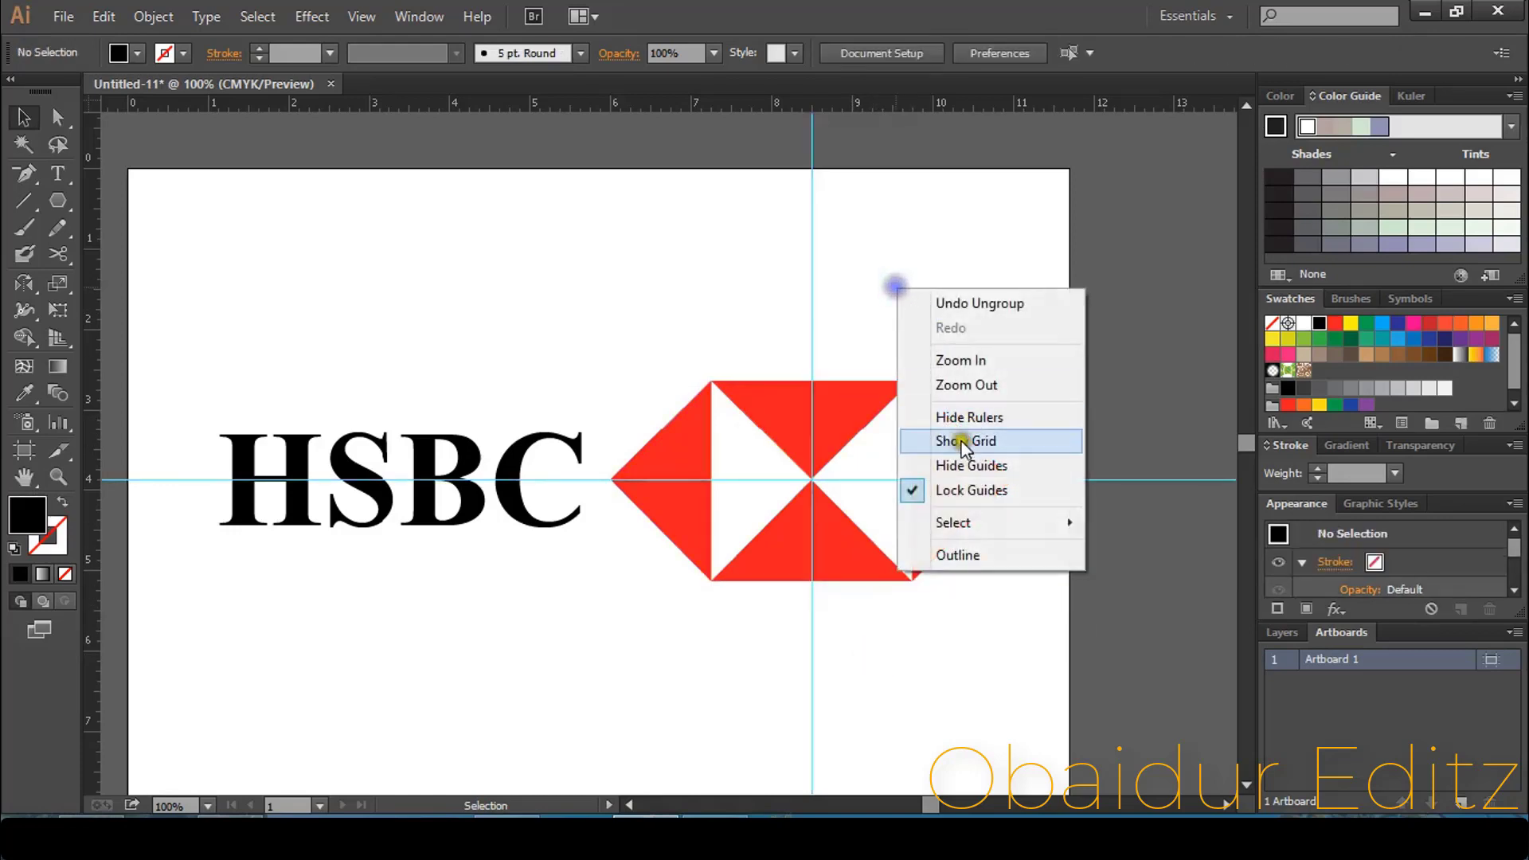
{"action": "left_click", "coordinate": [927, 489]}
Step: Regroup only the emblem's red and white triangles, leaving the guides out, and deselect
{"action": "left_click_drag", "start_coordinate": [958, 602], "coordinate": [678, 372]}
{"action": "right_click", "coordinate": [755, 389]}
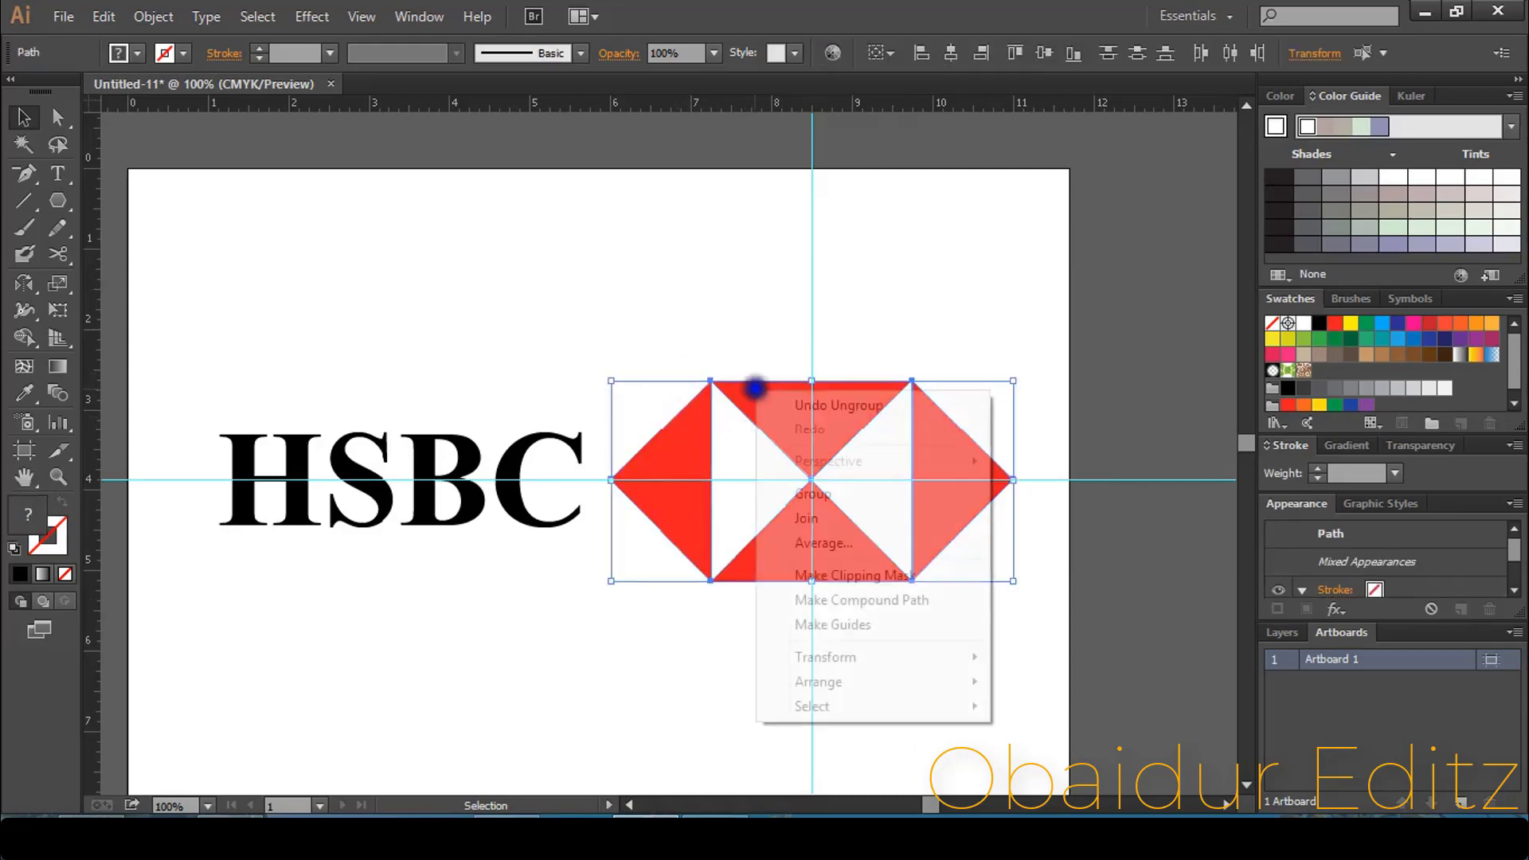
{"action": "left_click", "coordinate": [814, 502]}
{"action": "left_click", "coordinate": [607, 324]}
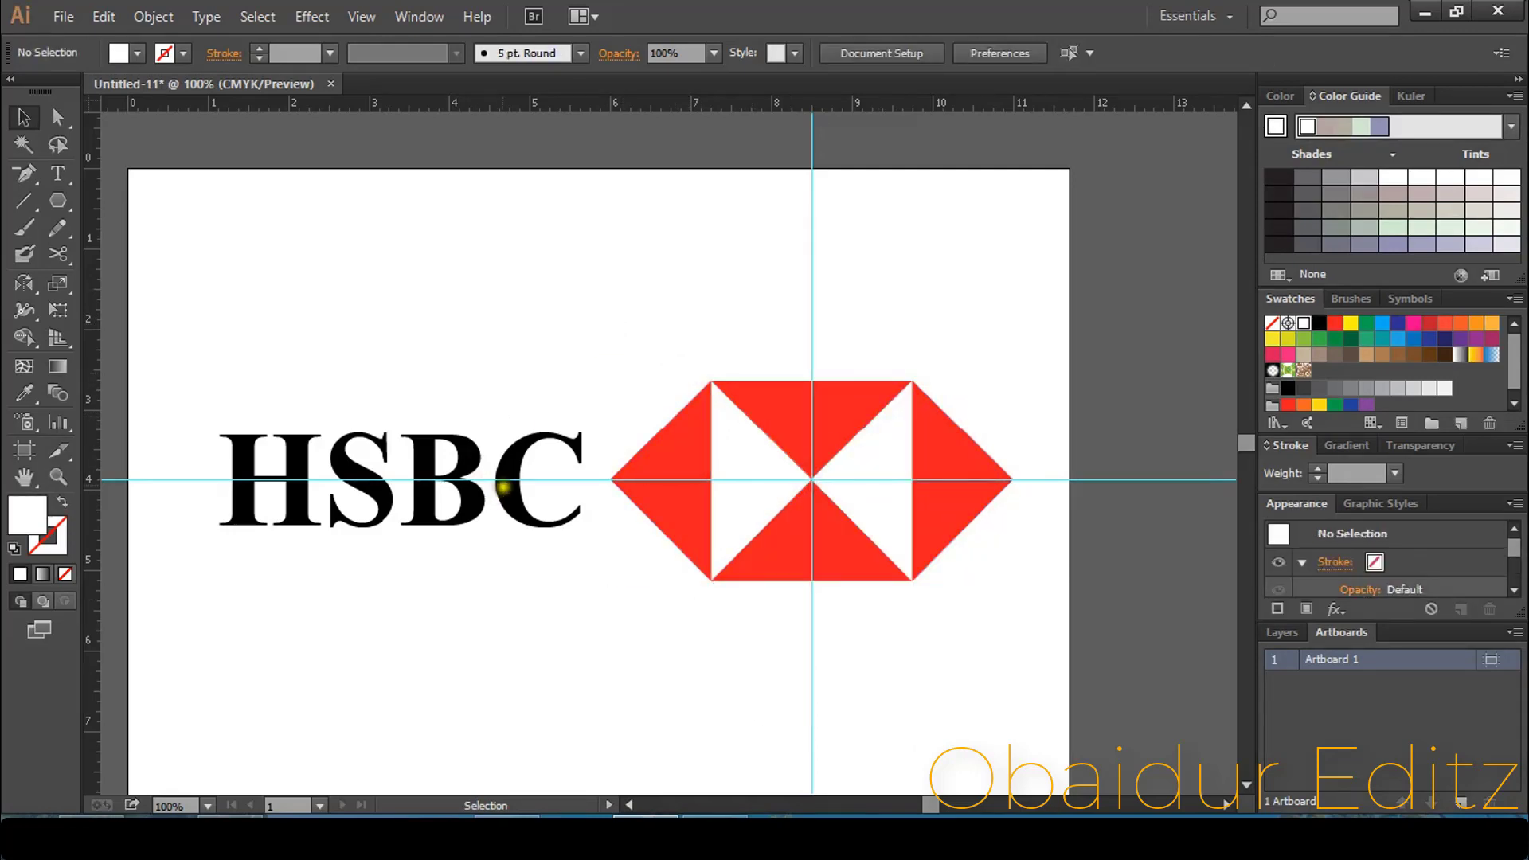
Step: Place a horizontal guide along the emblem's top edge
{"action": "left_click", "coordinate": [505, 476]}
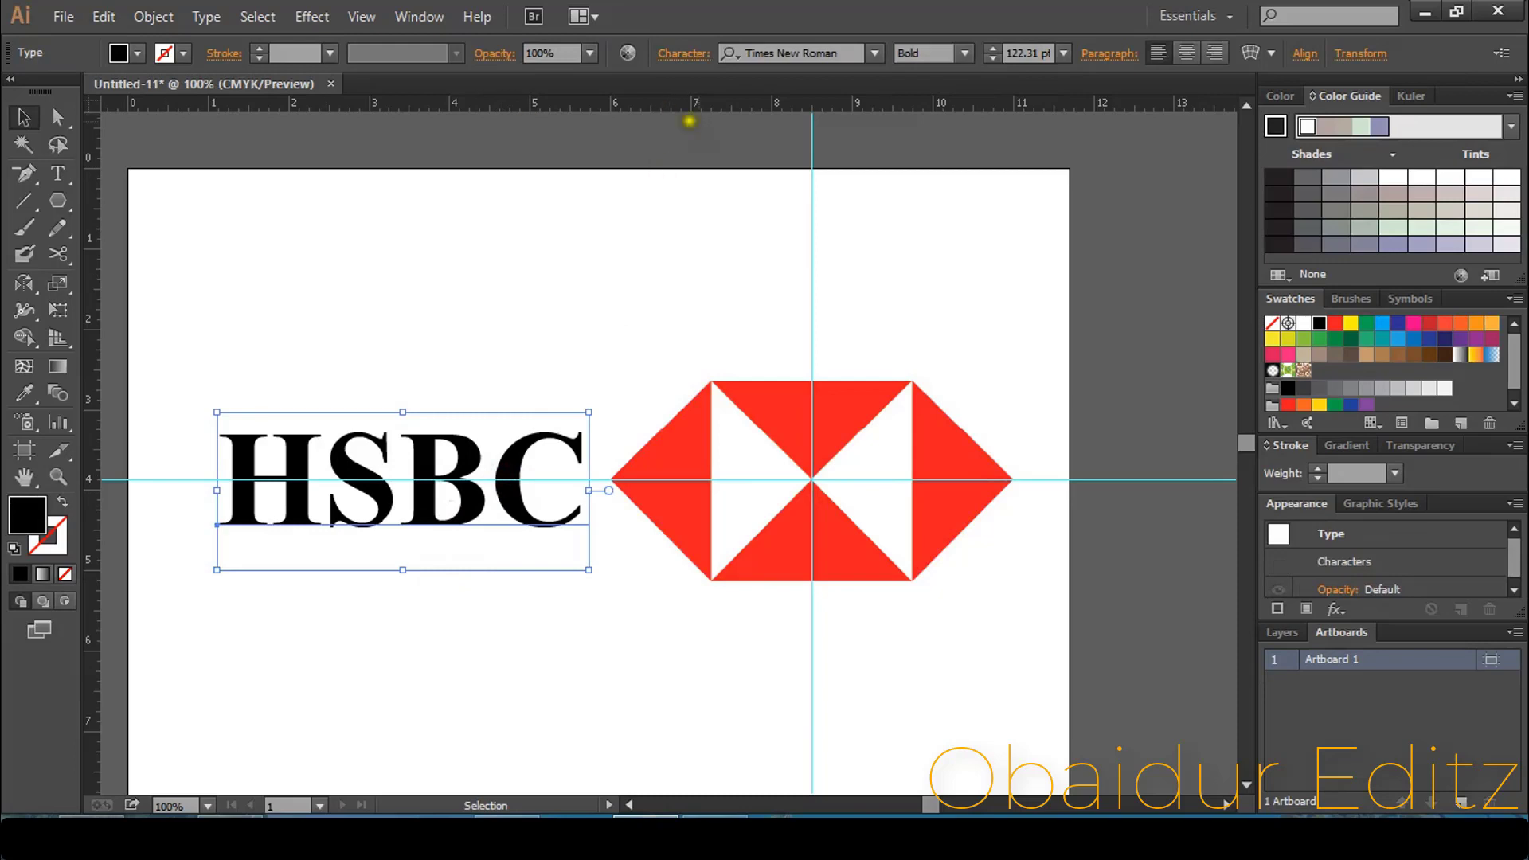
{"action": "left_click", "coordinate": [769, 293]}
{"action": "scroll", "coordinate": [764, 384], "scroll_direction": "up", "scroll_amount": 2}
{"action": "left_click", "coordinate": [765, 384]}
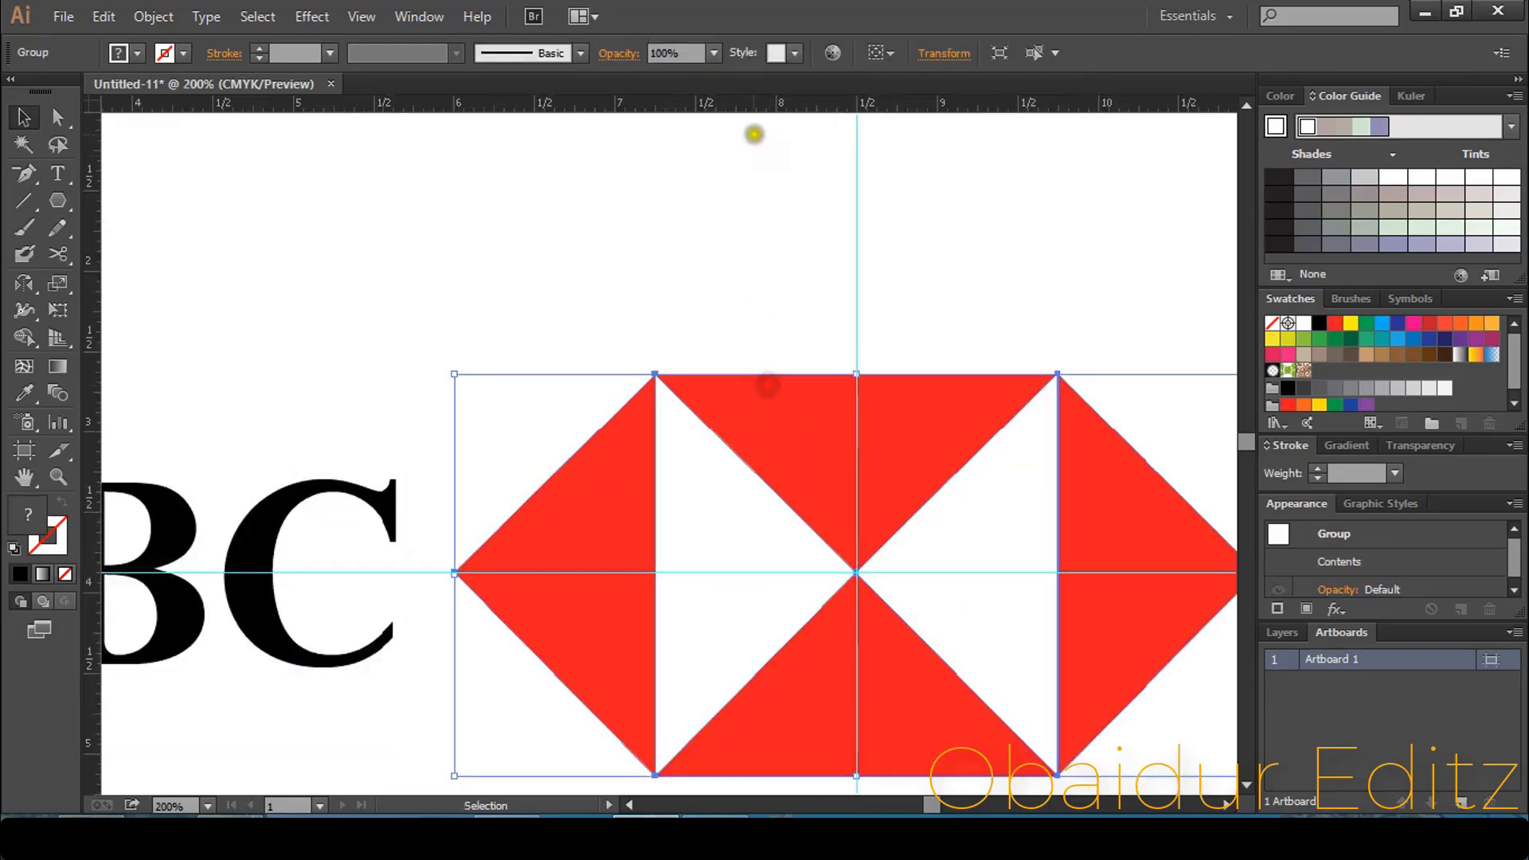
{"action": "left_click_drag", "start_coordinate": [755, 111], "coordinate": [757, 370]}
{"action": "scroll", "coordinate": [760, 394], "scroll_direction": "down", "scroll_amount": 5}
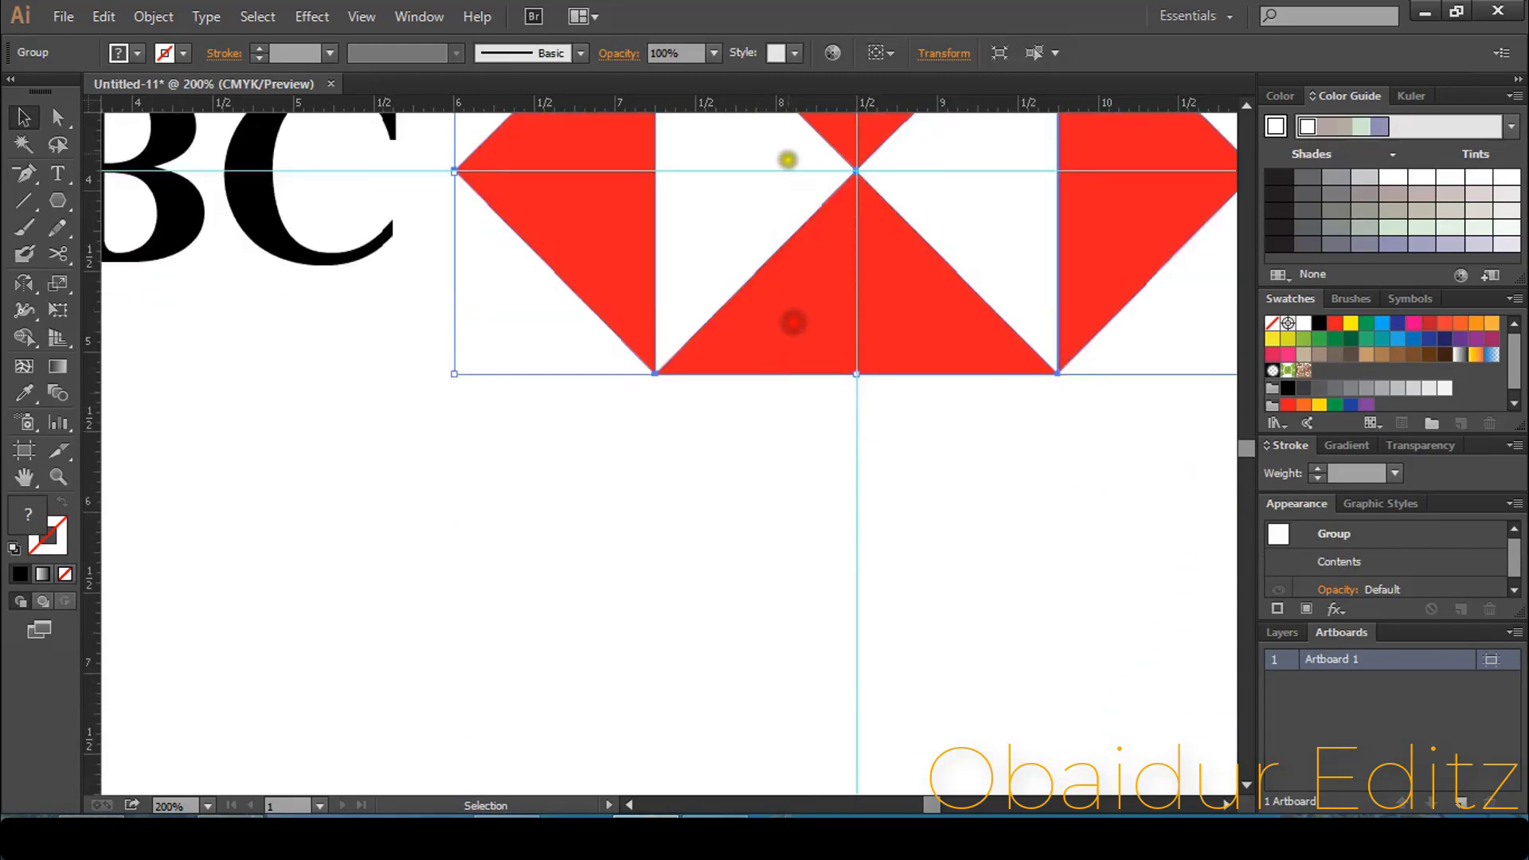
{"action": "left_click_drag", "start_coordinate": [787, 113], "coordinate": [781, 314]}
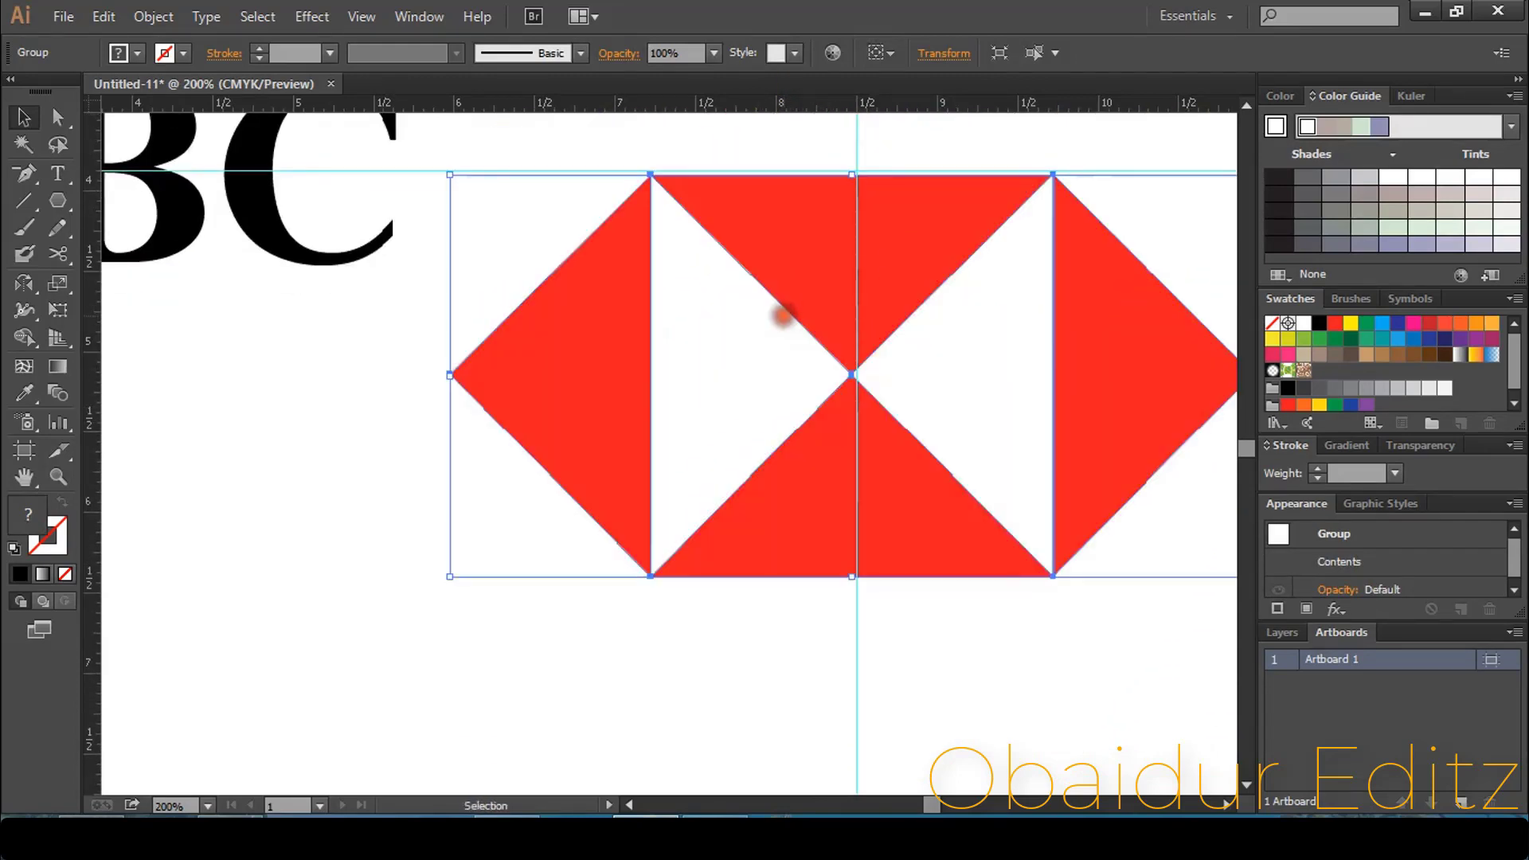
{"action": "key", "text": "ctrl+z"}
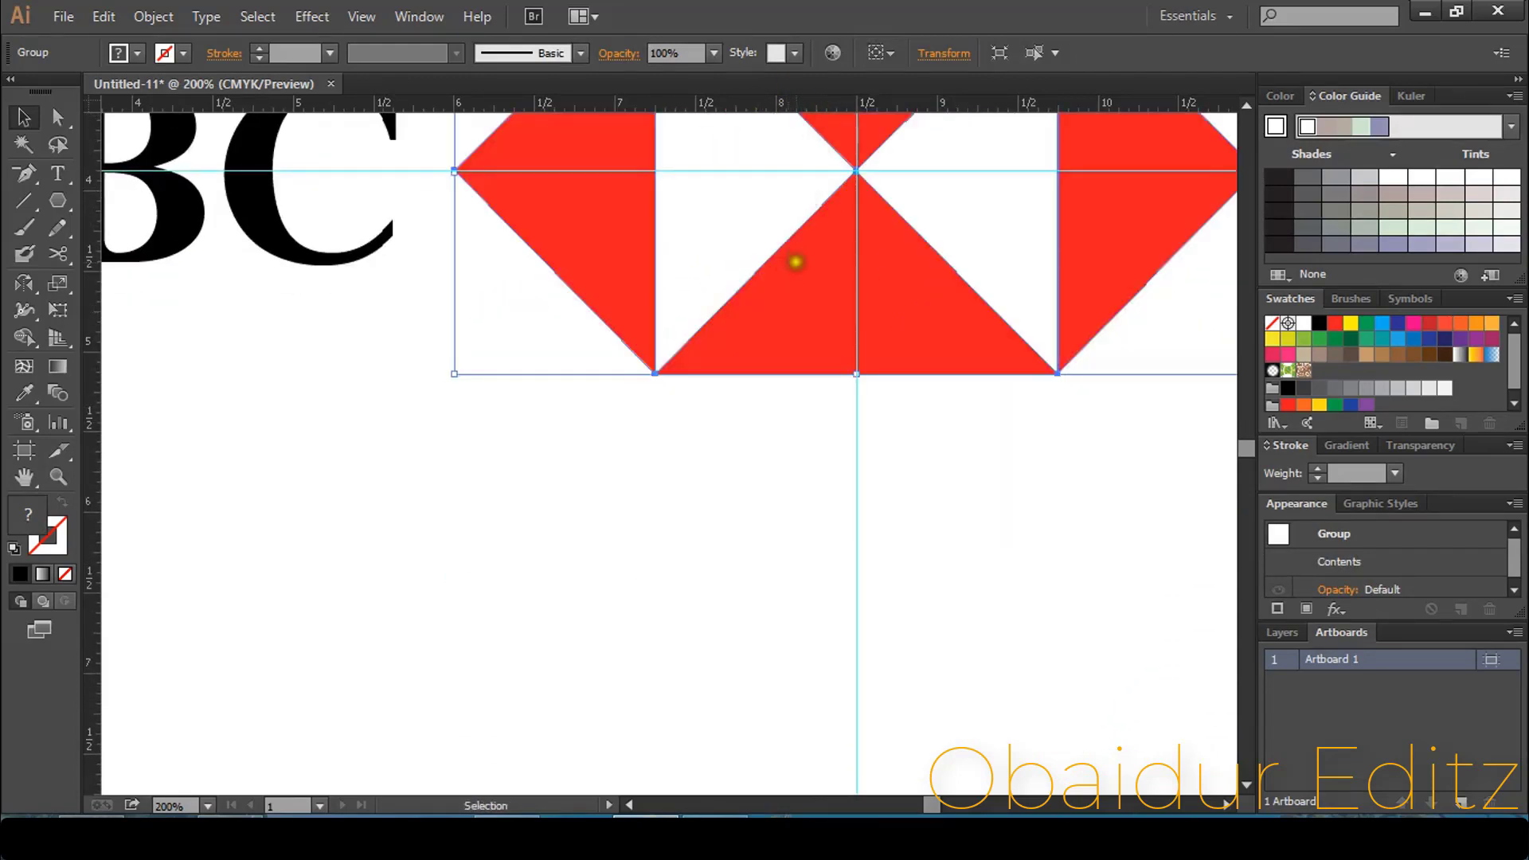
Step: Place a horizontal guide along the emblem's bottom edge and deselect the artwork
{"action": "scroll", "coordinate": [795, 261], "scroll_direction": "up", "scroll_amount": 1}
{"action": "left_click_drag", "start_coordinate": [805, 105], "coordinate": [792, 479]}
{"action": "left_click", "coordinate": [677, 560]}
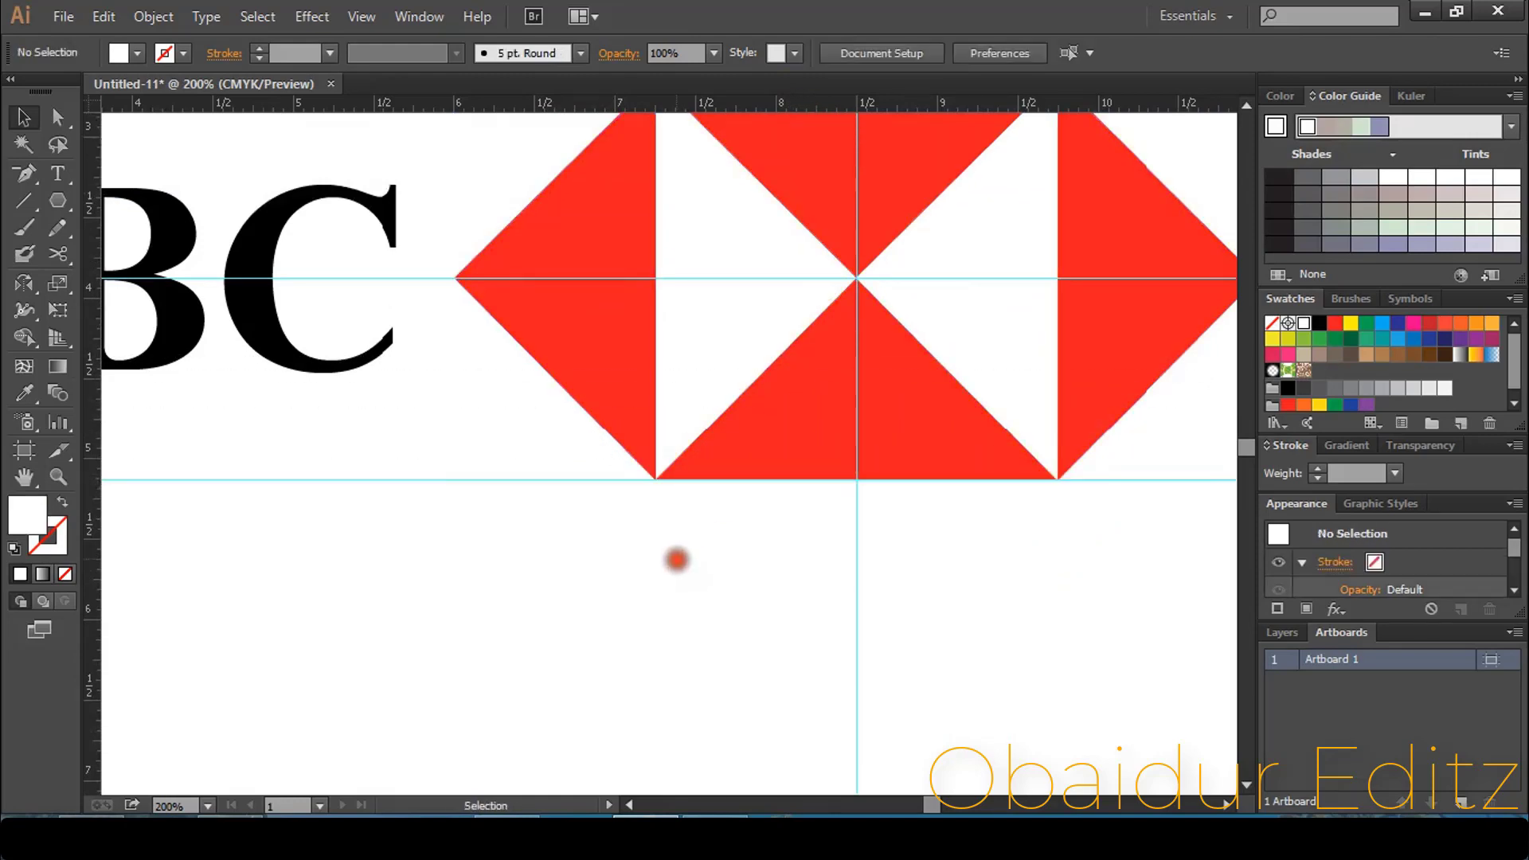
Step: Stretch the HSBC text vertically to about 258 pt, matching the height between the top and bottom guides
{"action": "key", "text": "ctrl+1"}
{"action": "left_click", "coordinate": [600, 450]}
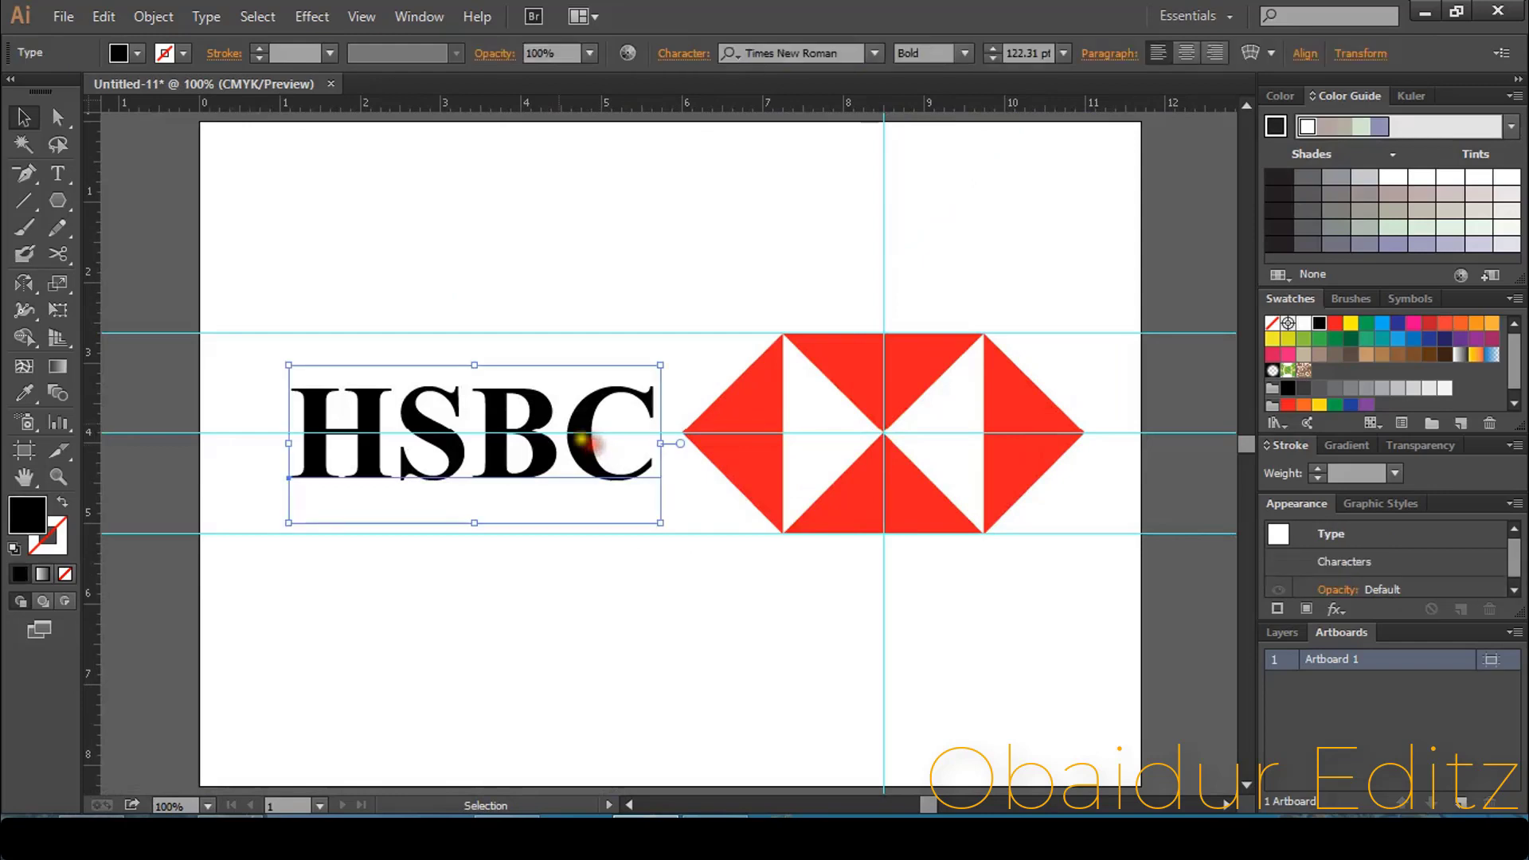
{"action": "left_click_drag", "start_coordinate": [471, 359], "coordinate": [479, 301]}
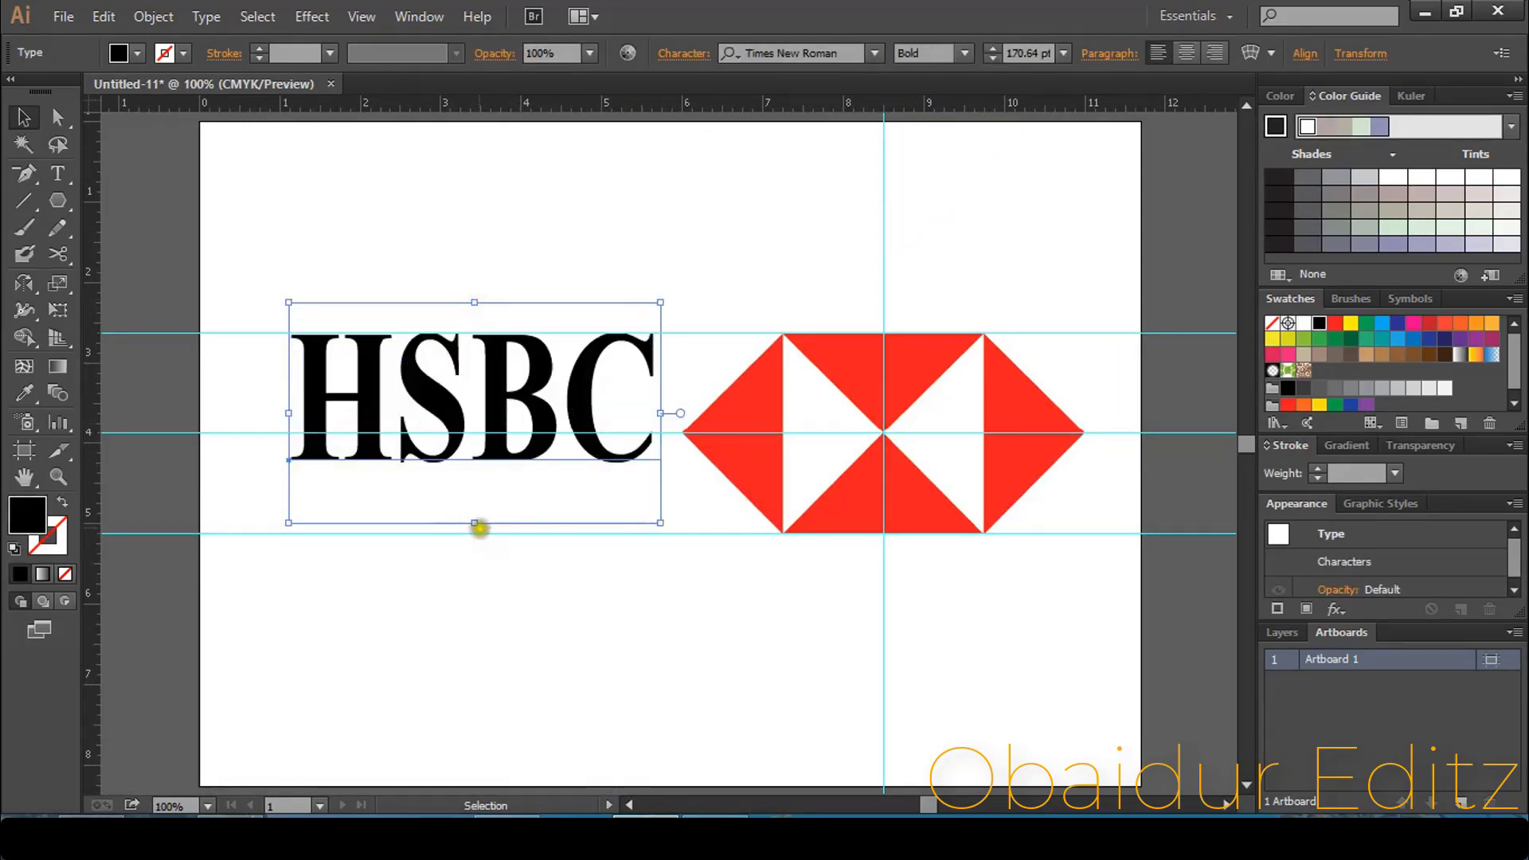
{"action": "left_click_drag", "start_coordinate": [473, 522], "coordinate": [485, 618]}
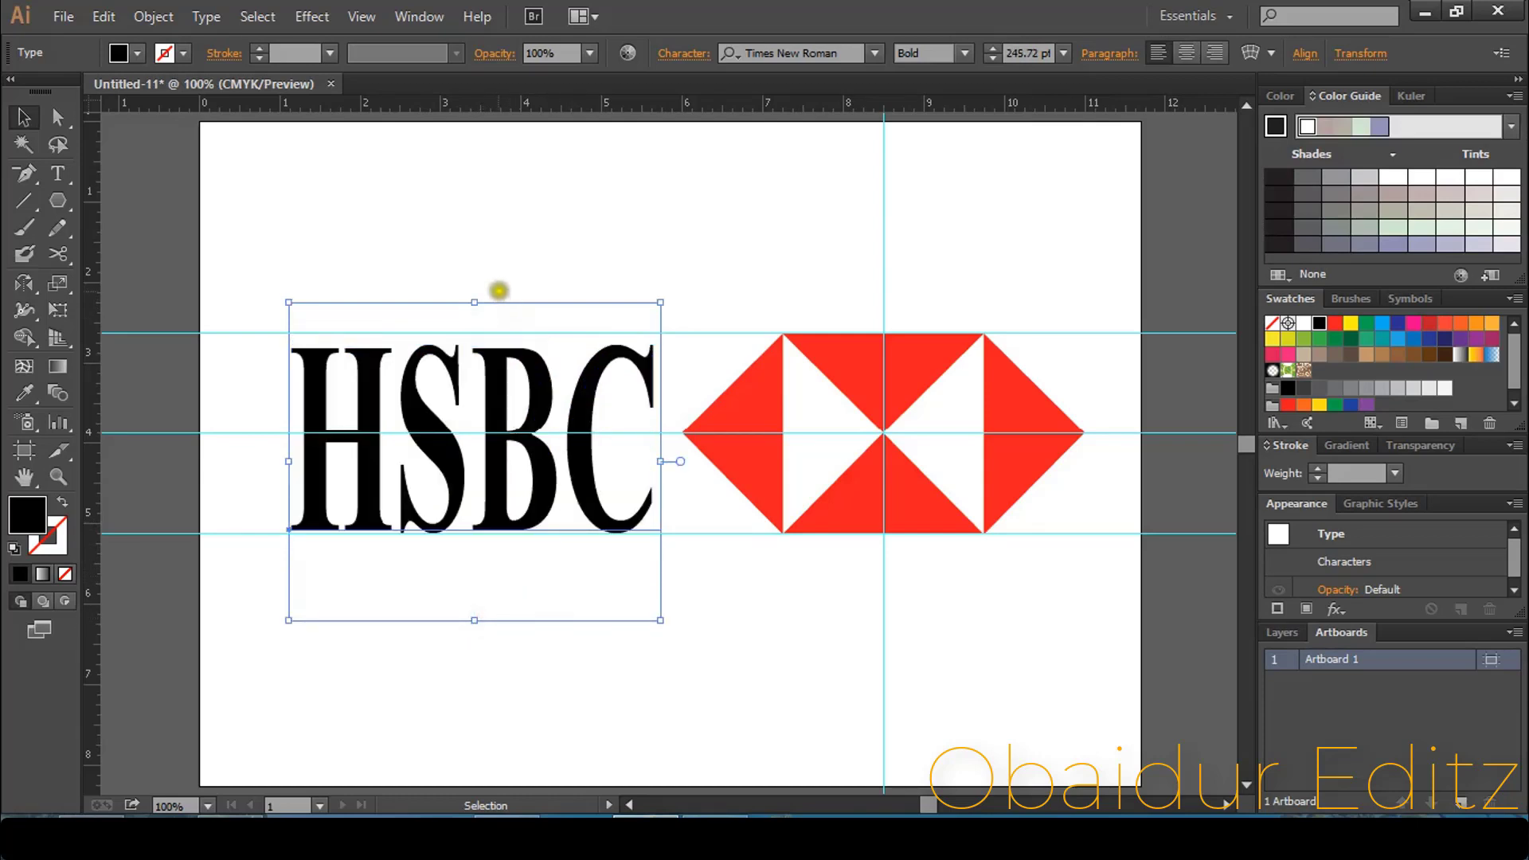
{"action": "left_click_drag", "start_coordinate": [476, 299], "coordinate": [481, 282]}
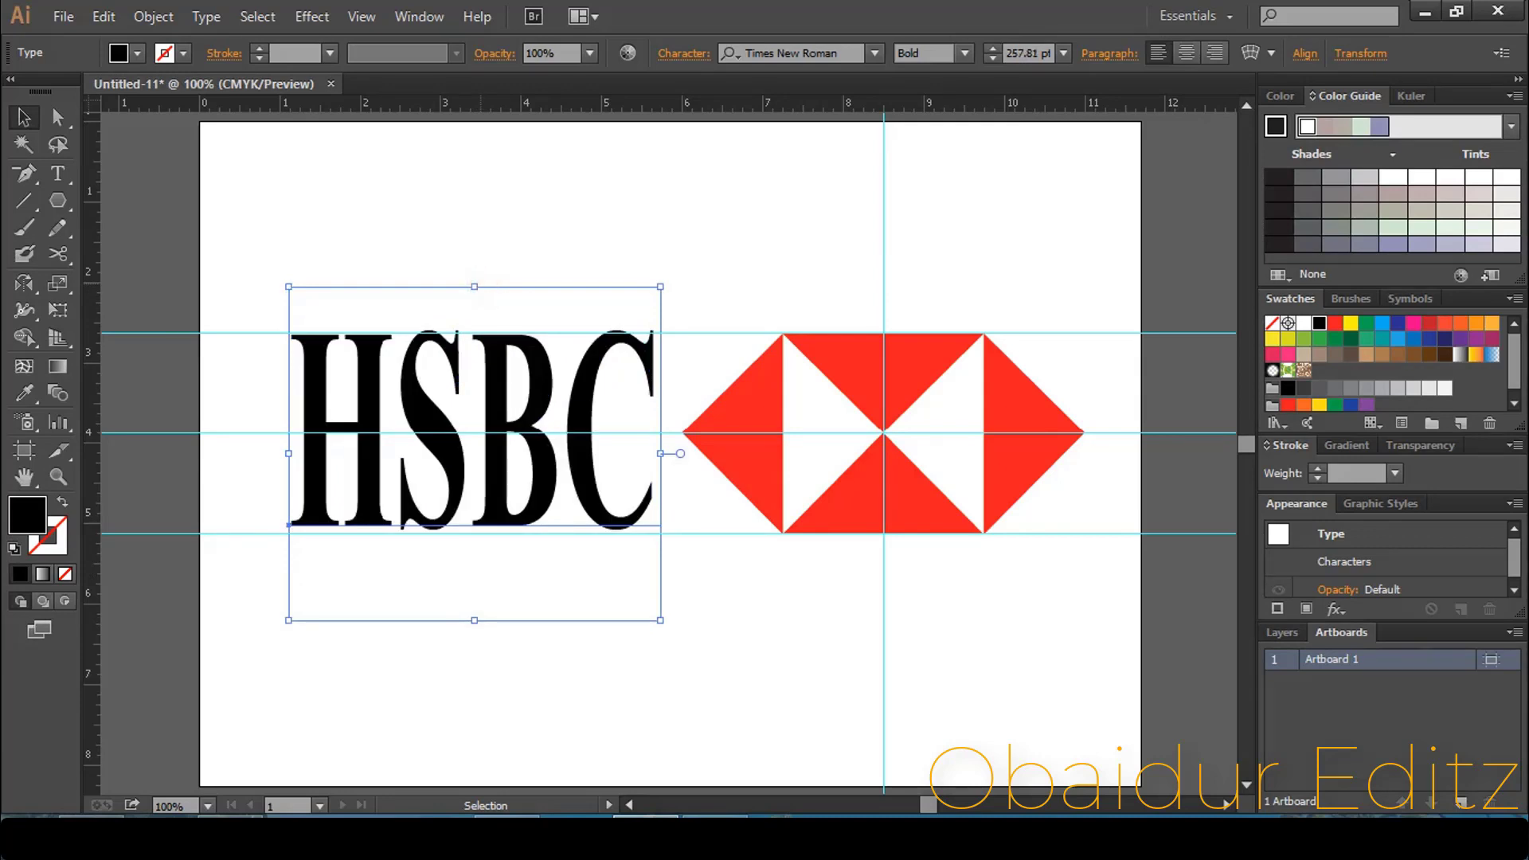
Step: Nudge the HSBC text down slightly to fit between the top and bottom guides, and deselect it
{"action": "key", "text": "Down"}
{"action": "key", "text": "Down"}
{"action": "key", "text": "Down"}
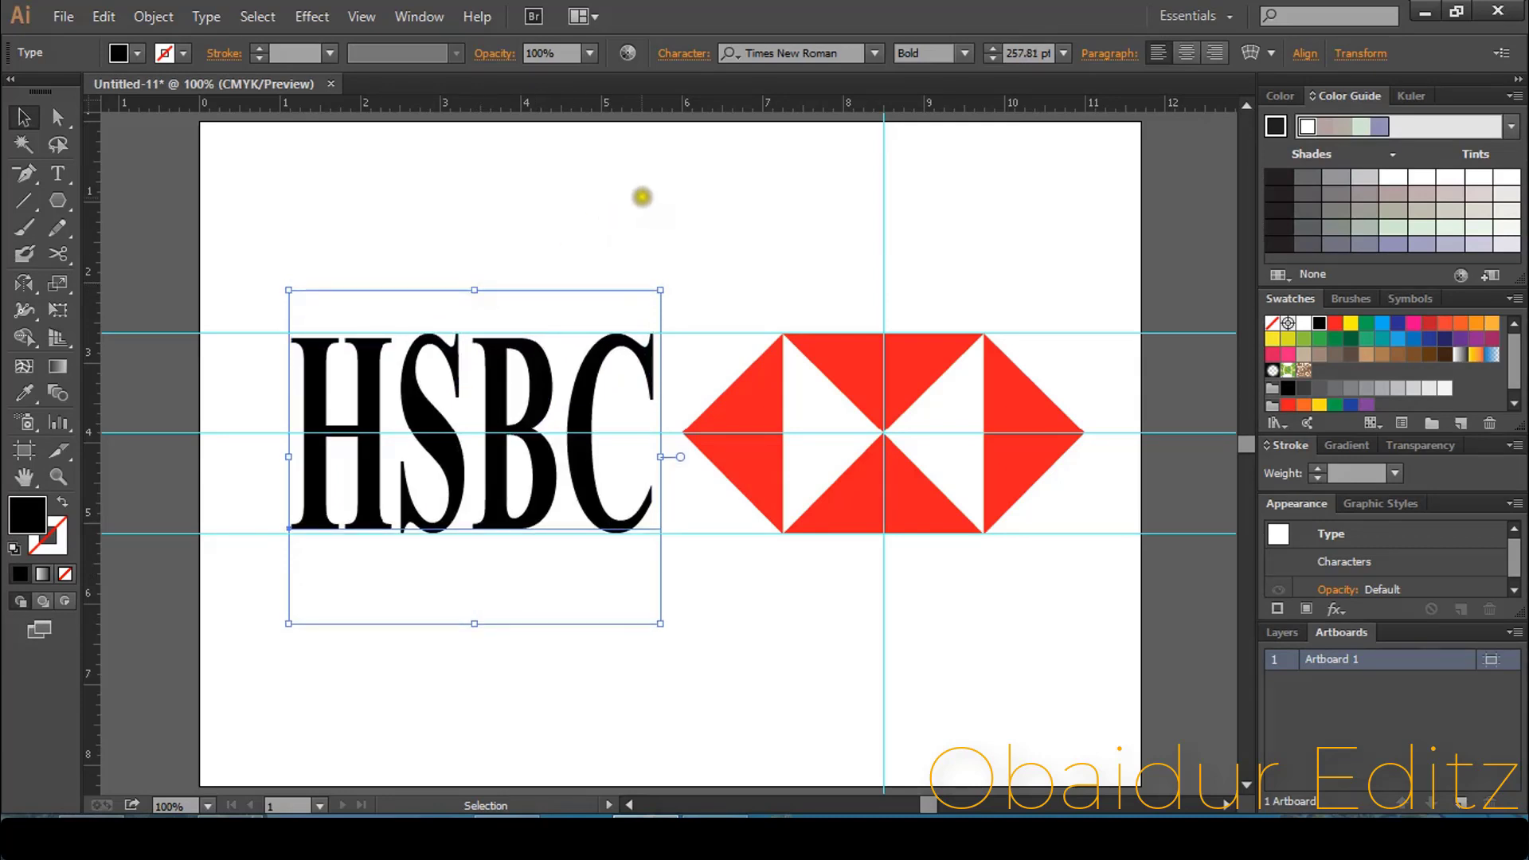
{"action": "left_click", "coordinate": [642, 197]}
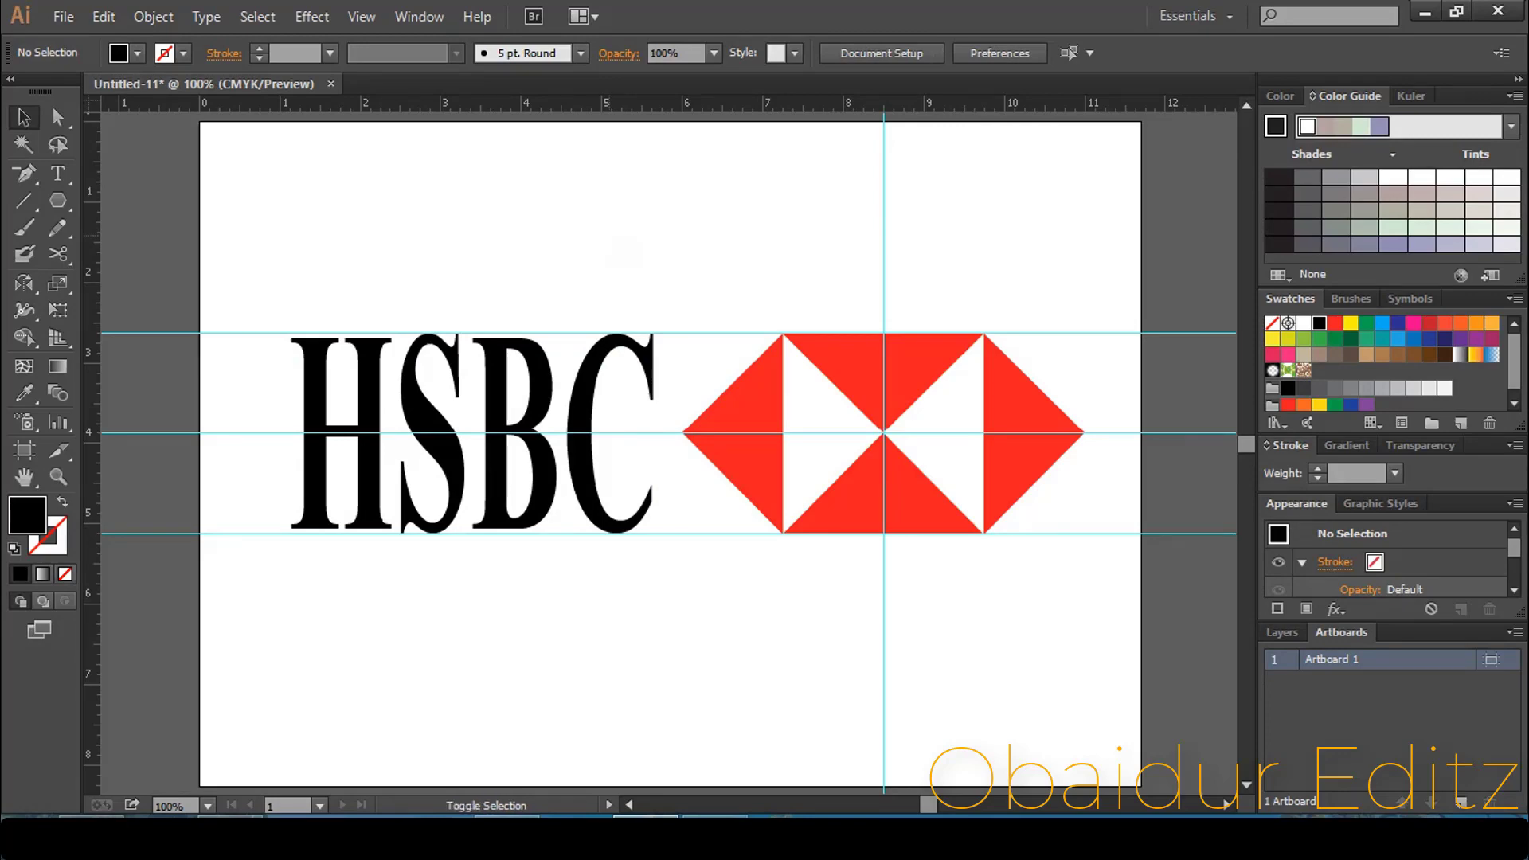
Step: Open Save for Web, preview the logo as PNG-24 and PNG-8, and set the export format to JPEG
{"action": "key", "text": "ctrl+alt+shift+s"}
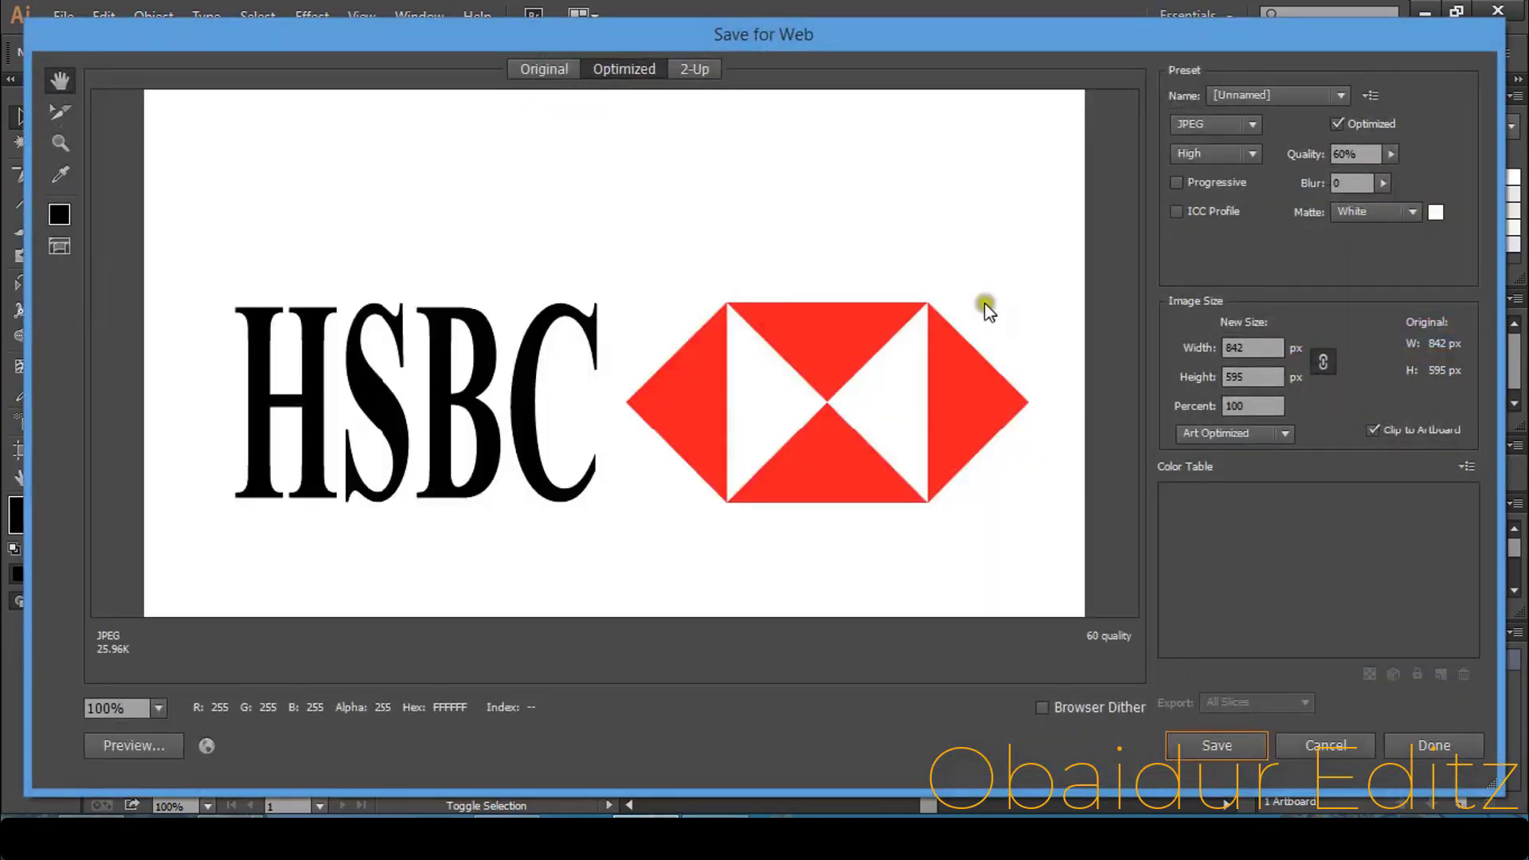
{"action": "left_click", "coordinate": [1249, 125]}
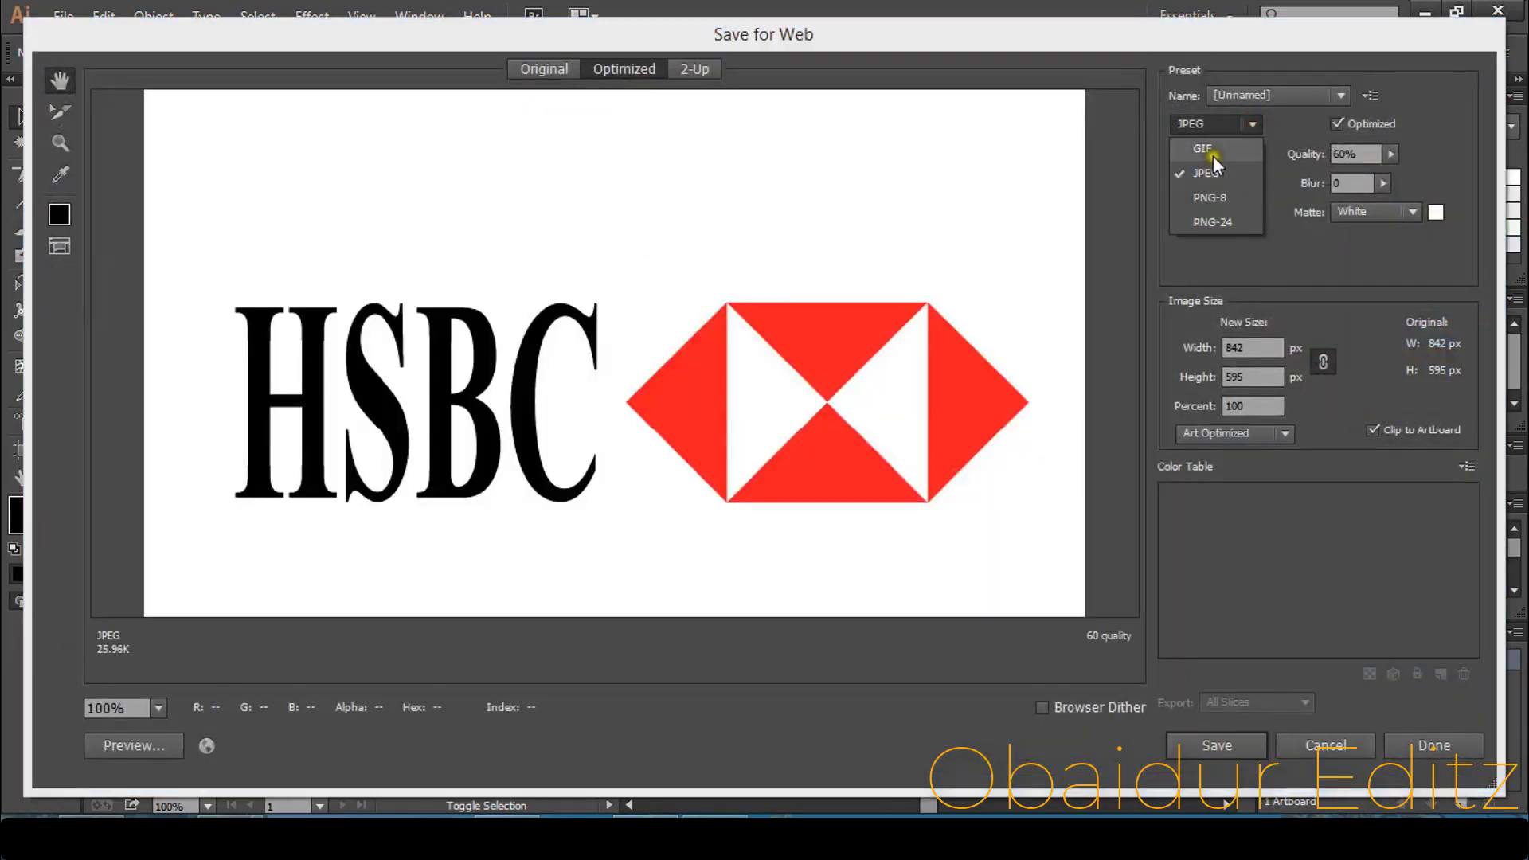
{"action": "left_click", "coordinate": [1229, 216]}
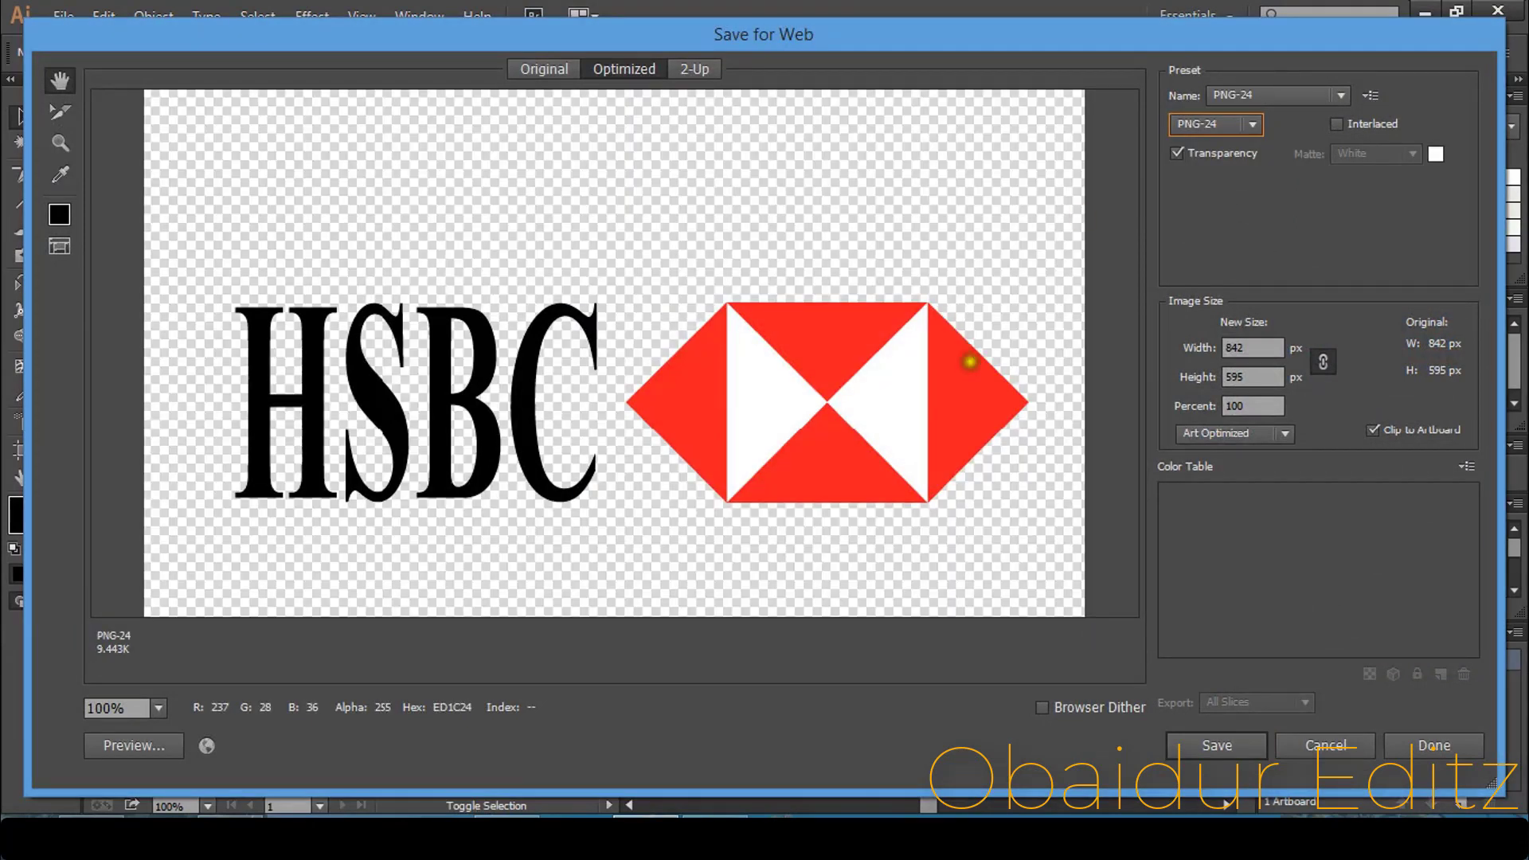
{"action": "left_click", "coordinate": [1247, 128]}
{"action": "left_click", "coordinate": [1229, 199]}
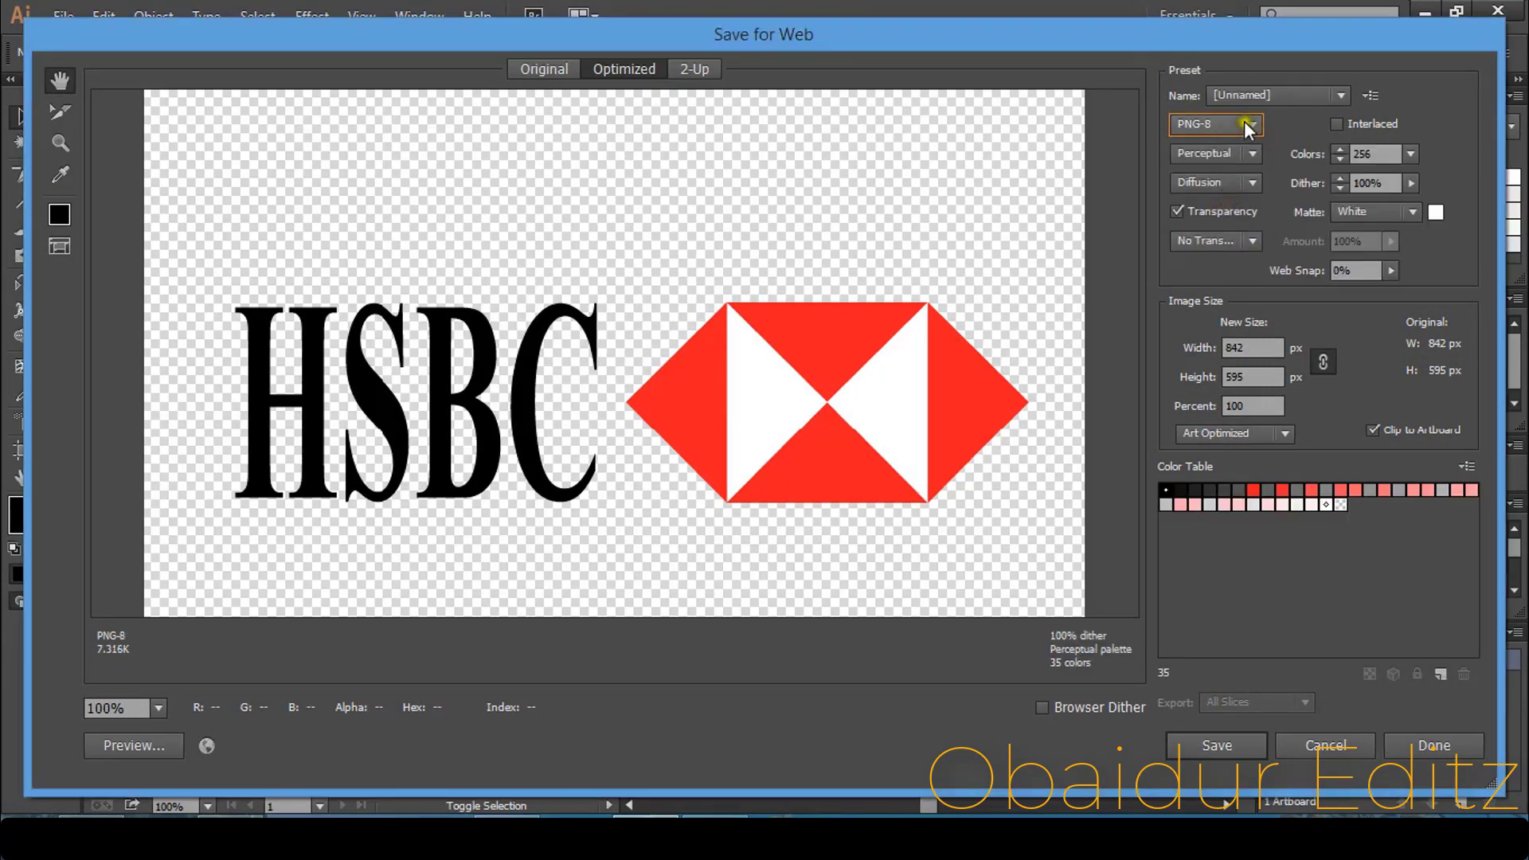
{"action": "left_click", "coordinate": [1245, 124]}
{"action": "left_click", "coordinate": [1212, 174]}
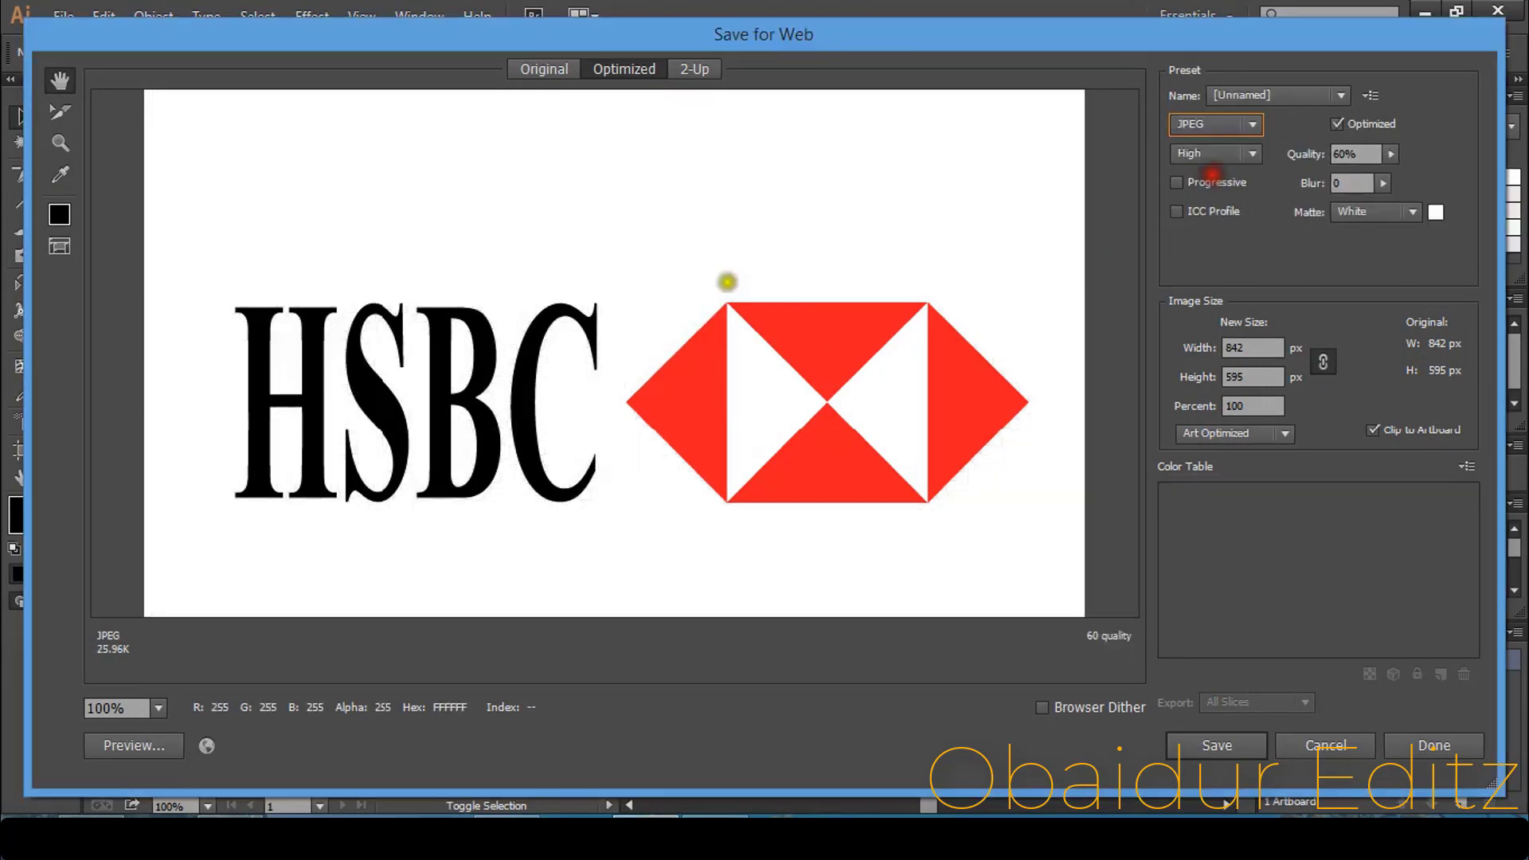
Step: Cancel the web export without saving the logo
{"action": "left_click", "coordinate": [1260, 117]}
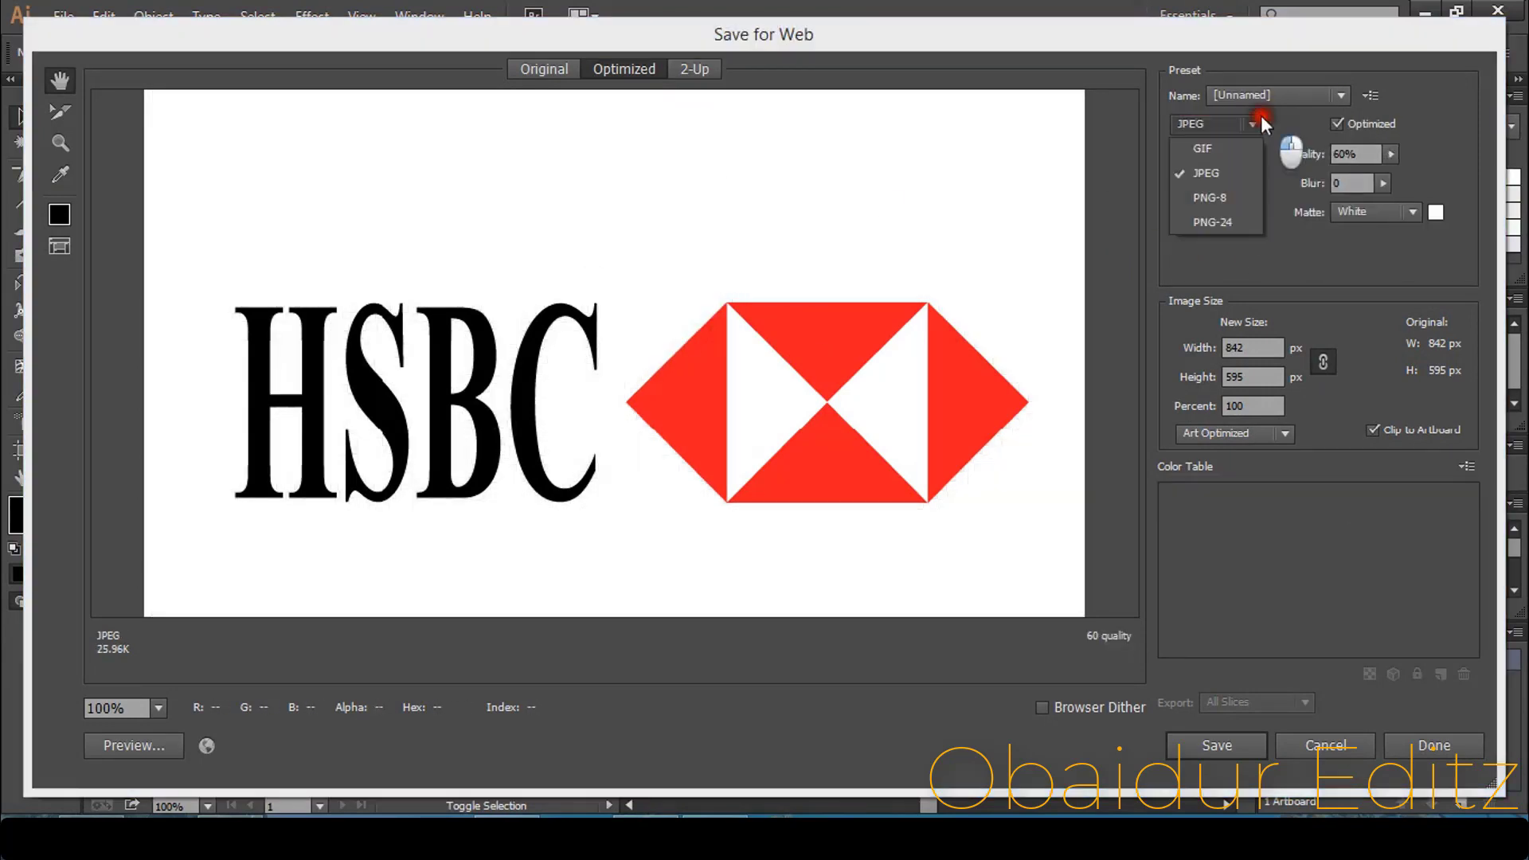
{"action": "left_click", "coordinate": [1318, 756]}
{"action": "left_click", "coordinate": [1315, 747]}
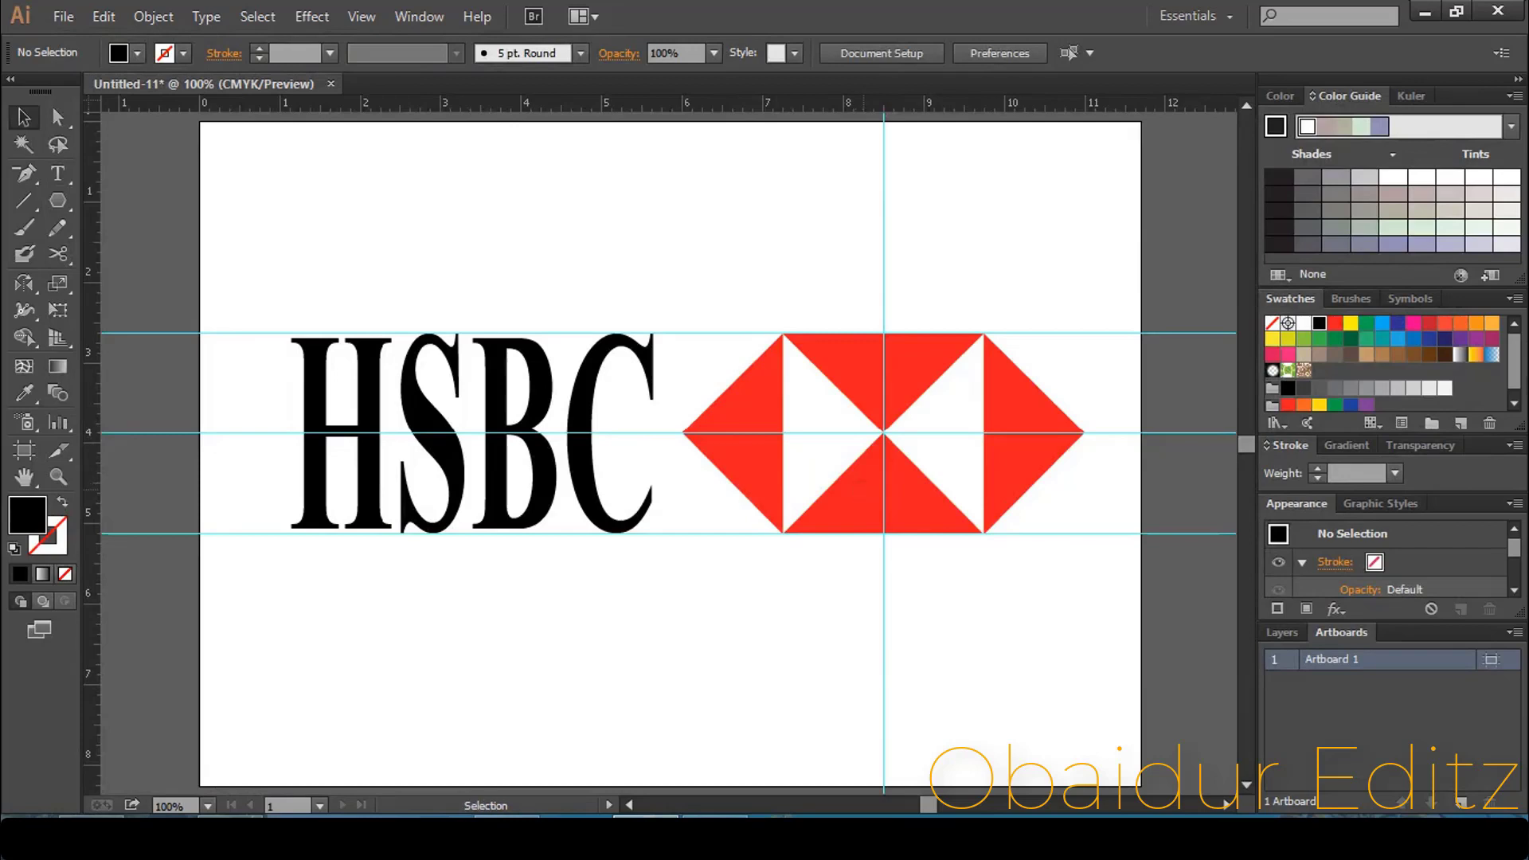
Step: Select the emblem together with the HSBC text and group them
{"action": "left_click", "coordinate": [863, 488]}
{"action": "left_click", "coordinate": [521, 453], "text": "shift"}
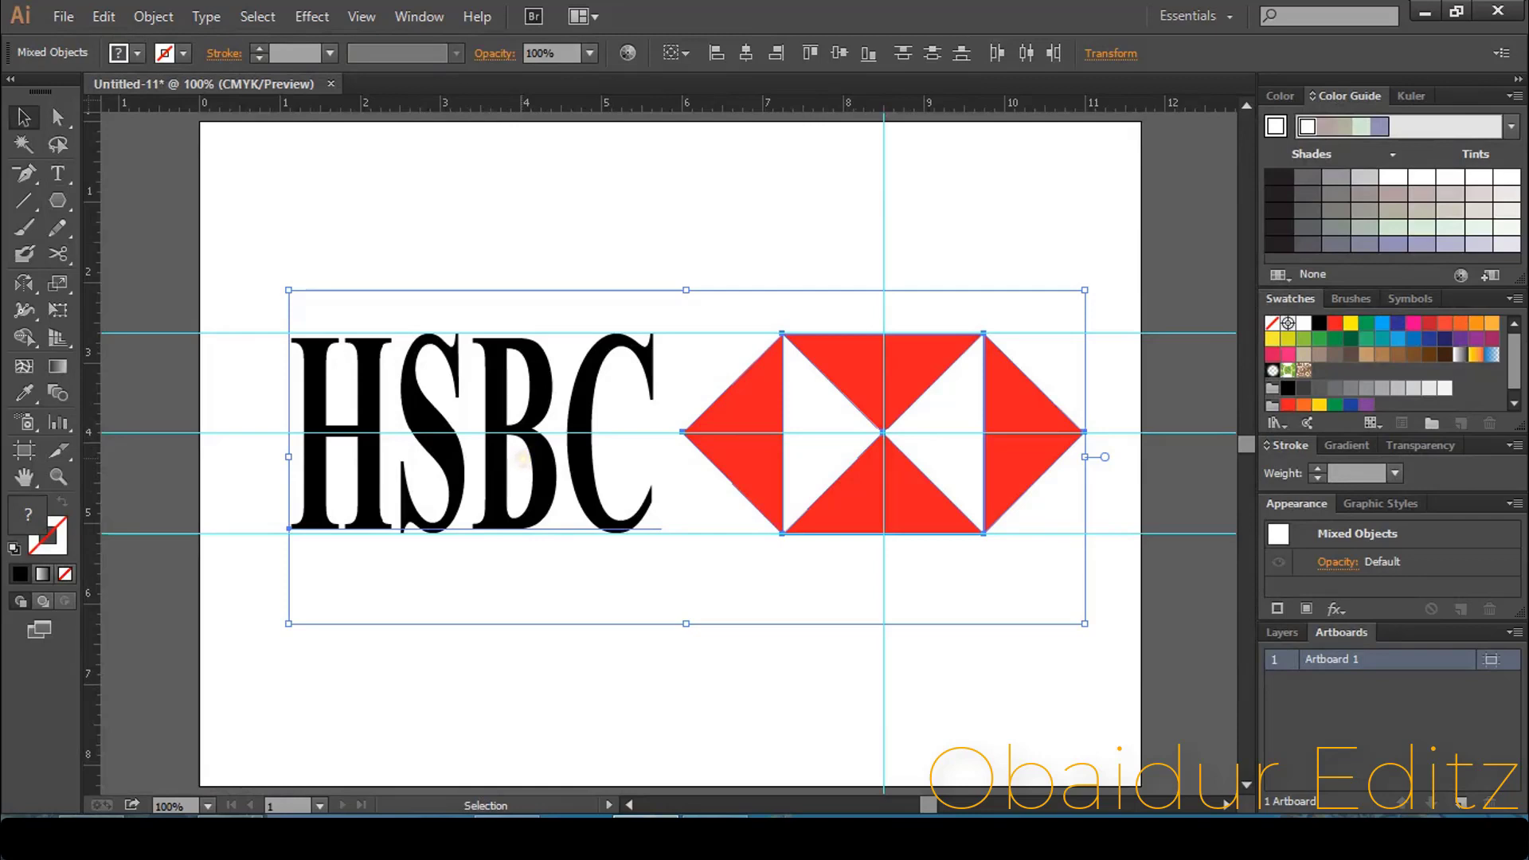
{"action": "key", "text": "ctrl+g"}
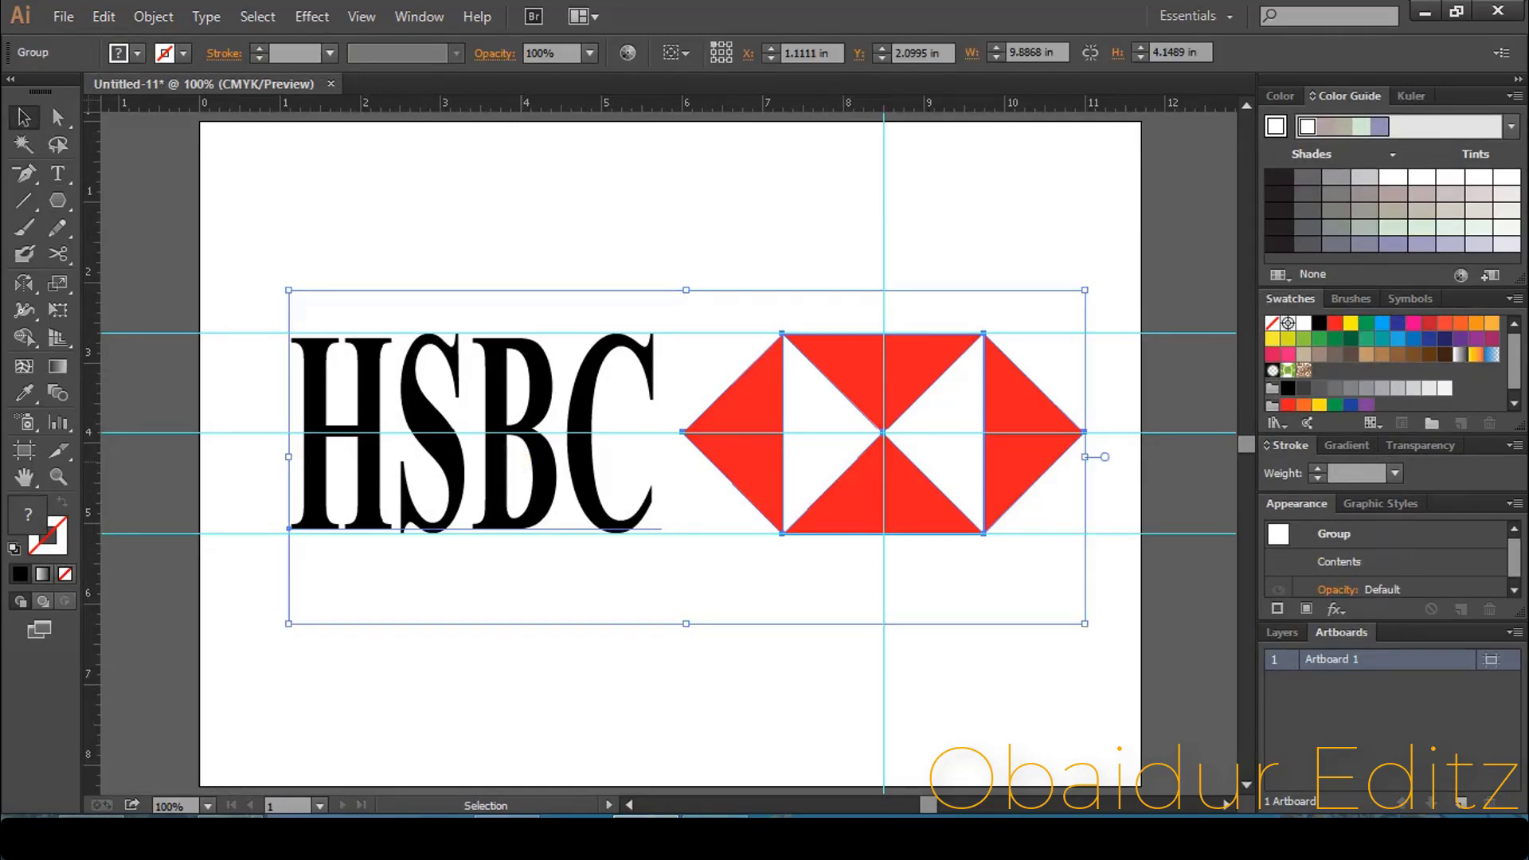
Step: Nudge the grouped logo about 0.4 in down and about 0.2 in toward the artboard's left edge, and deselect it
{"action": "key", "text": "Down"}
{"action": "key", "text": "Down"}
{"action": "key", "text": "Down"}
{"action": "key", "text": "Down"}
{"action": "key", "text": "Down"}
{"action": "key", "text": "Down"}
{"action": "key", "text": "Down"}
{"action": "key", "text": "Down"}
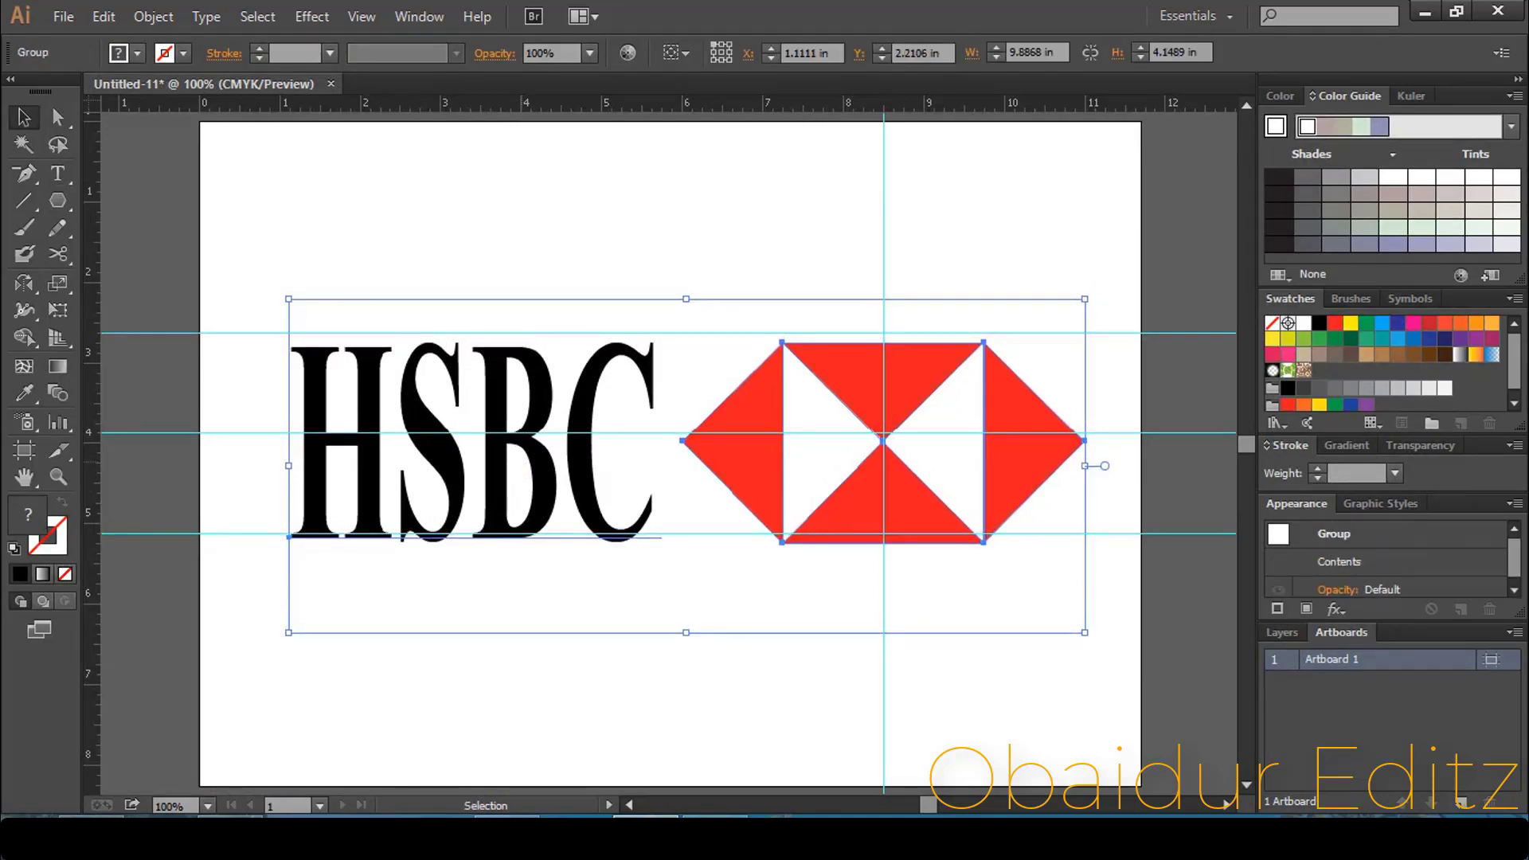
{"action": "key", "text": "Down"}
{"action": "key", "text": "Down"}
{"action": "key", "text": "Down"}
{"action": "key", "text": "Down"}
{"action": "key", "text": "Down"}
{"action": "key", "text": "Down"}
{"action": "key", "text": "Down"}
{"action": "key", "text": "Down"}
{"action": "key", "text": "Down"}
{"action": "key", "text": "Down"}
{"action": "key", "text": "Down"}
{"action": "key", "text": "Down"}
{"action": "key", "text": "Down"}
{"action": "key", "text": "Down"}
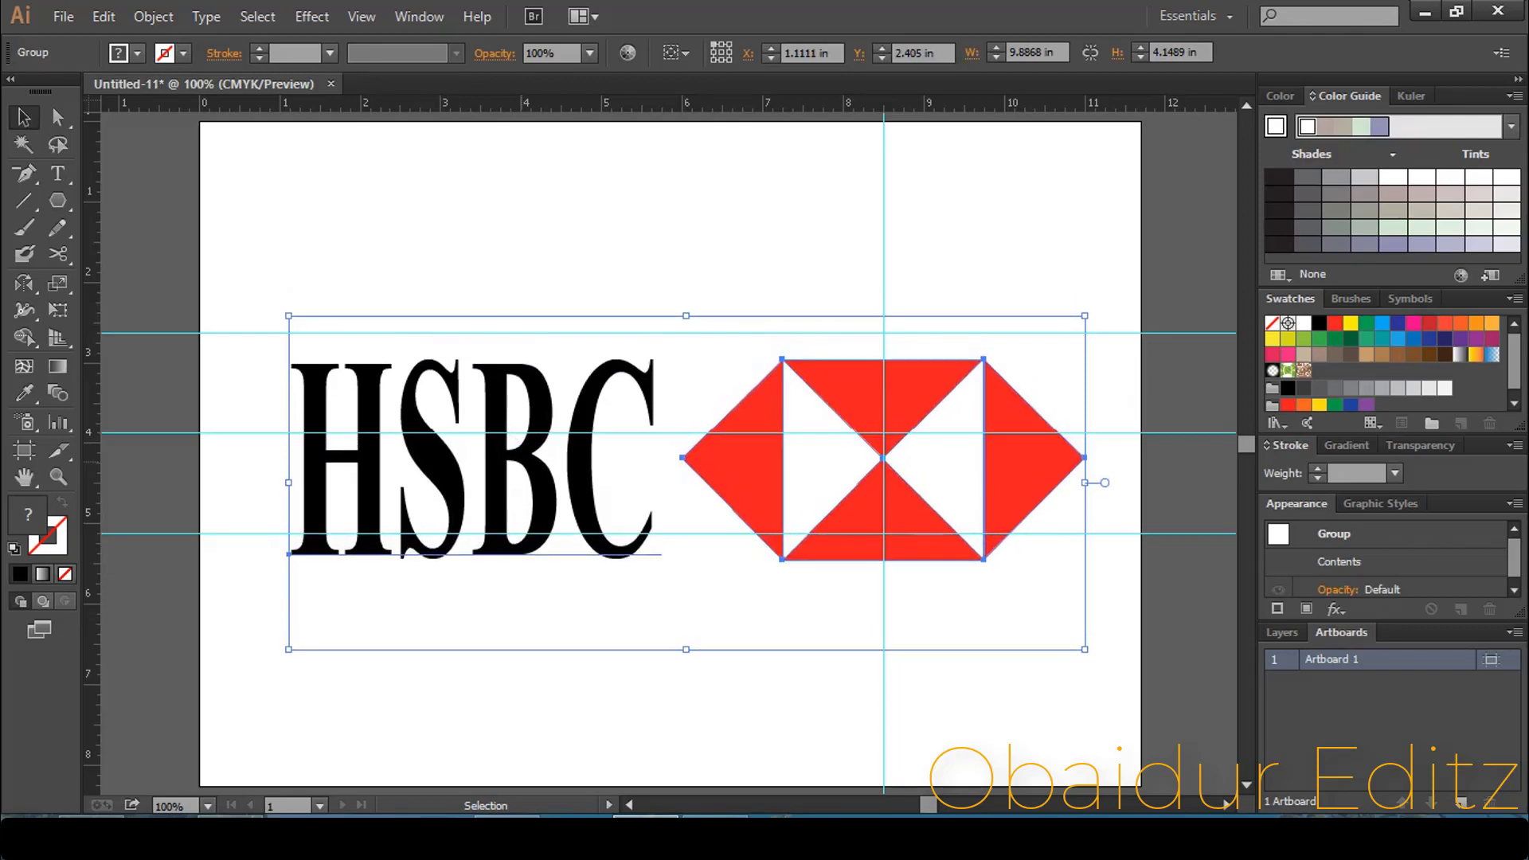
{"action": "key", "text": "Down"}
{"action": "key", "text": "Down"}
{"action": "key", "text": "Down"}
{"action": "key", "text": "Down"}
{"action": "key", "text": "Down"}
{"action": "key", "text": "Down"}
{"action": "key", "text": "Down"}
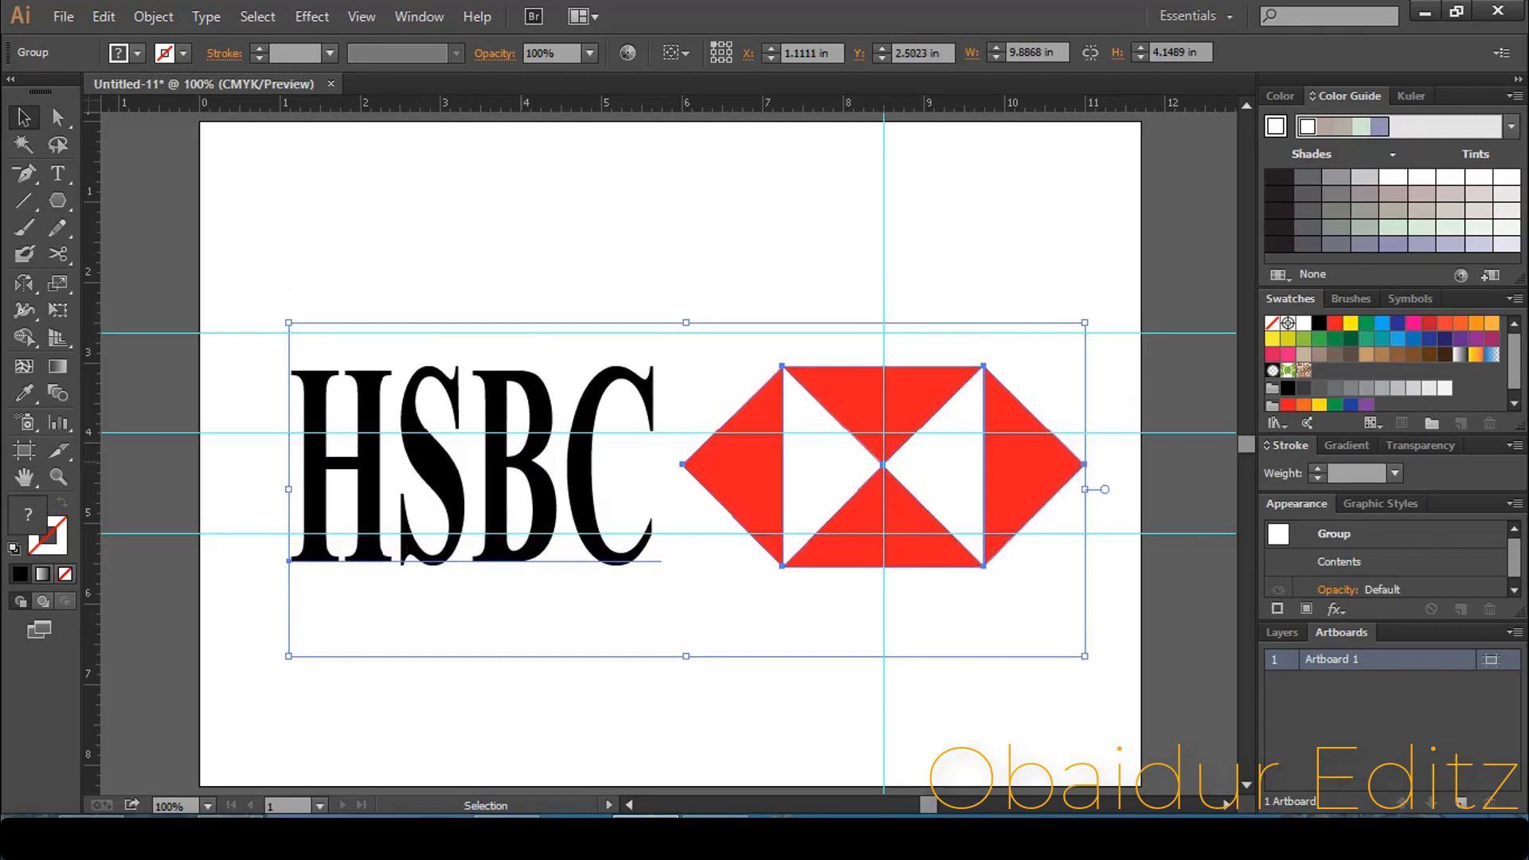
{"action": "key", "text": "Left"}
{"action": "key", "text": "Left"}
{"action": "key", "text": "Left"}
{"action": "key", "text": "Left"}
{"action": "key", "text": "Left"}
{"action": "key", "text": "Left"}
{"action": "key", "text": "Left"}
{"action": "key", "text": "Left"}
{"action": "key", "text": "Left"}
{"action": "key", "text": "Left"}
{"action": "key", "text": "Left"}
{"action": "key", "text": "Left"}
{"action": "key", "text": "Left"}
{"action": "key", "text": "Left"}
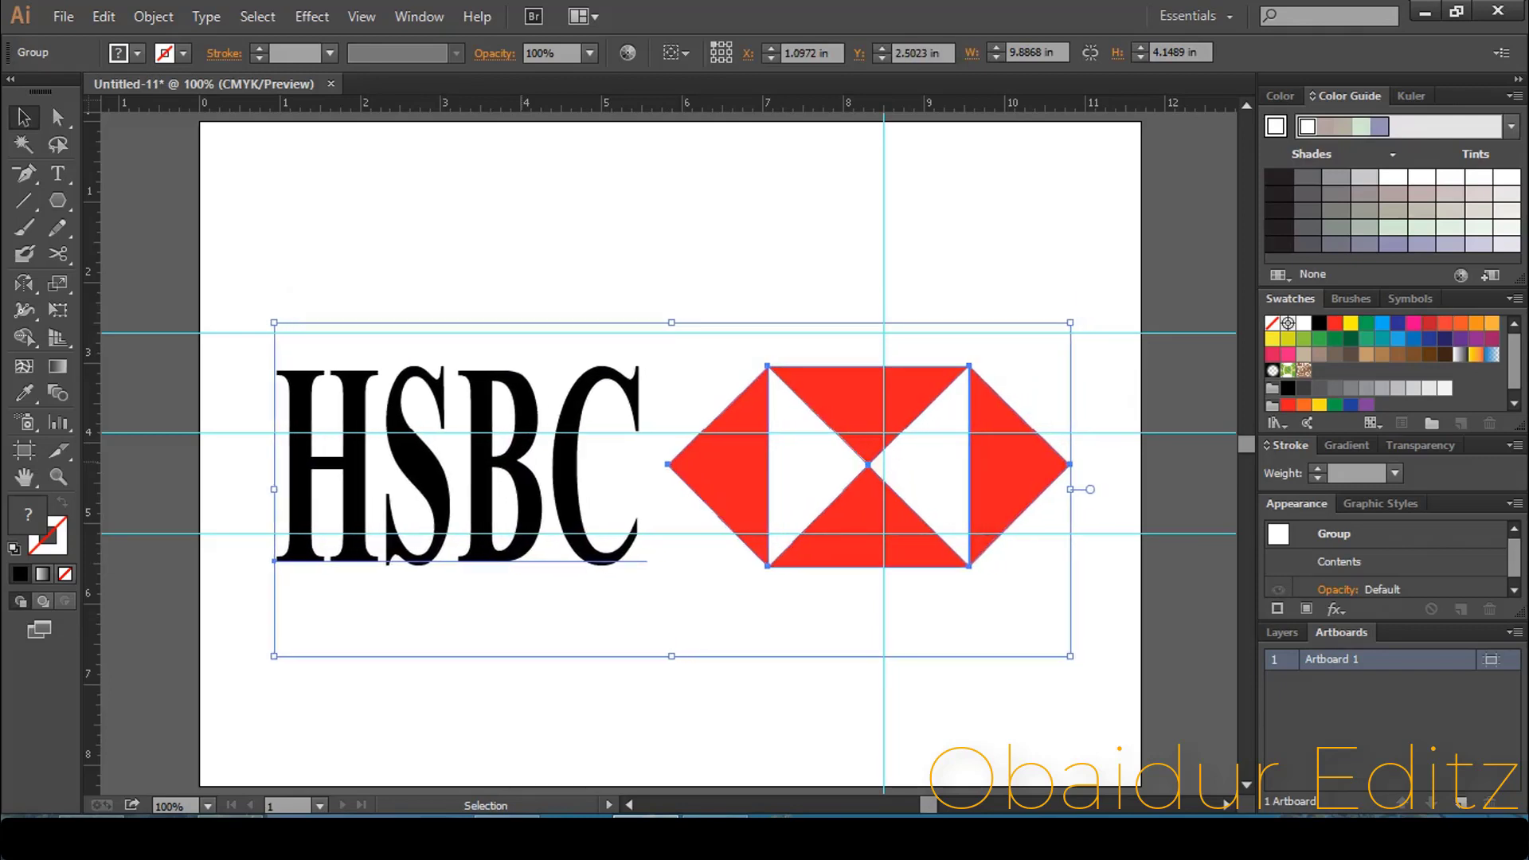
{"action": "left_click", "coordinate": [597, 218]}
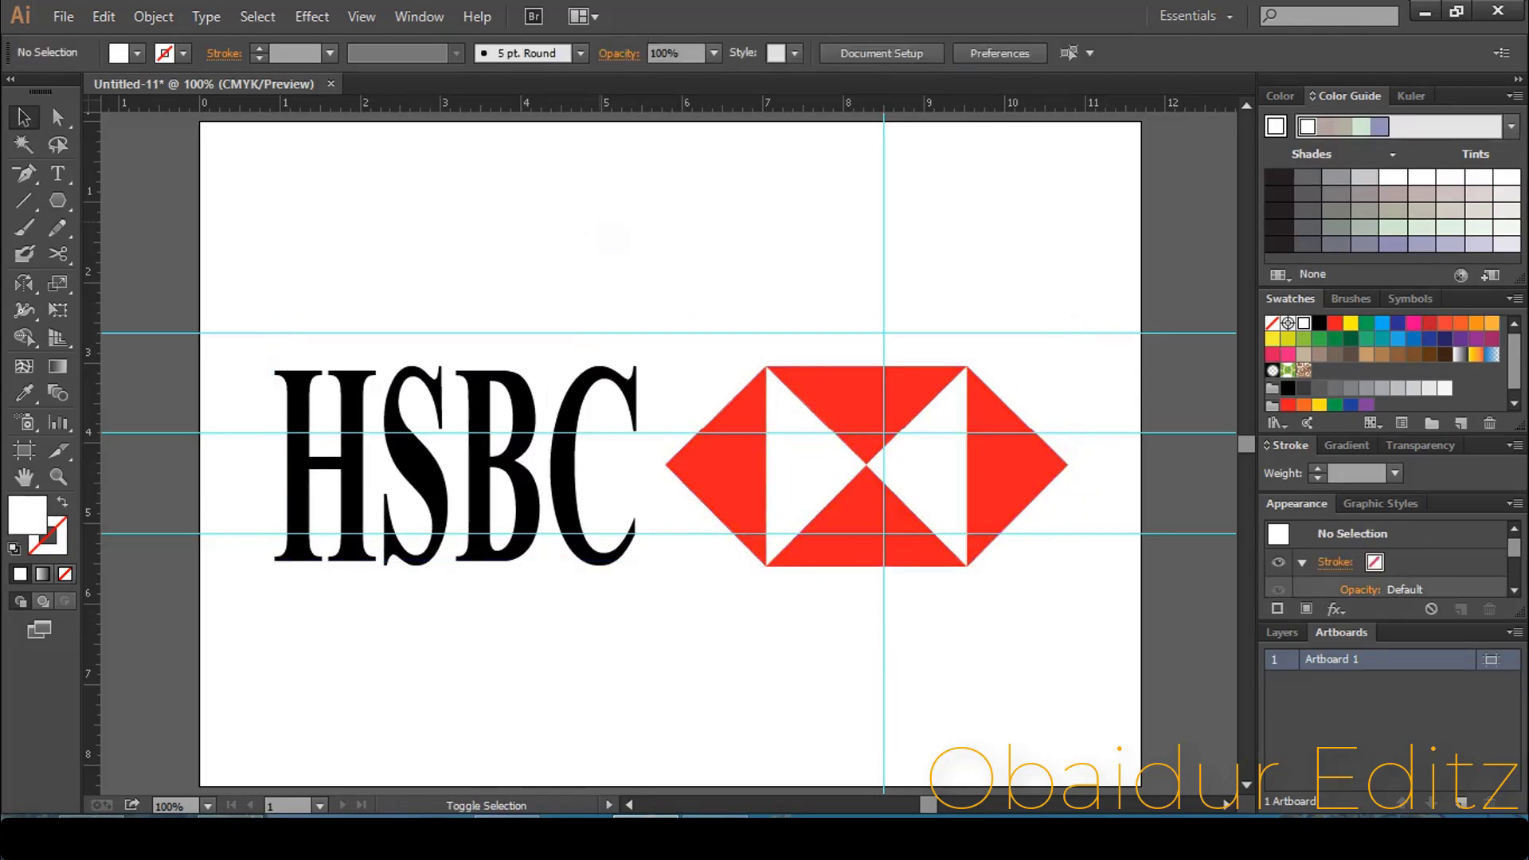
Step: Check the logo's placement in the Save for Web preview, move the group up about 0.75 in, and deselect it
{"action": "key", "text": "ctrl+alt+shift+s"}
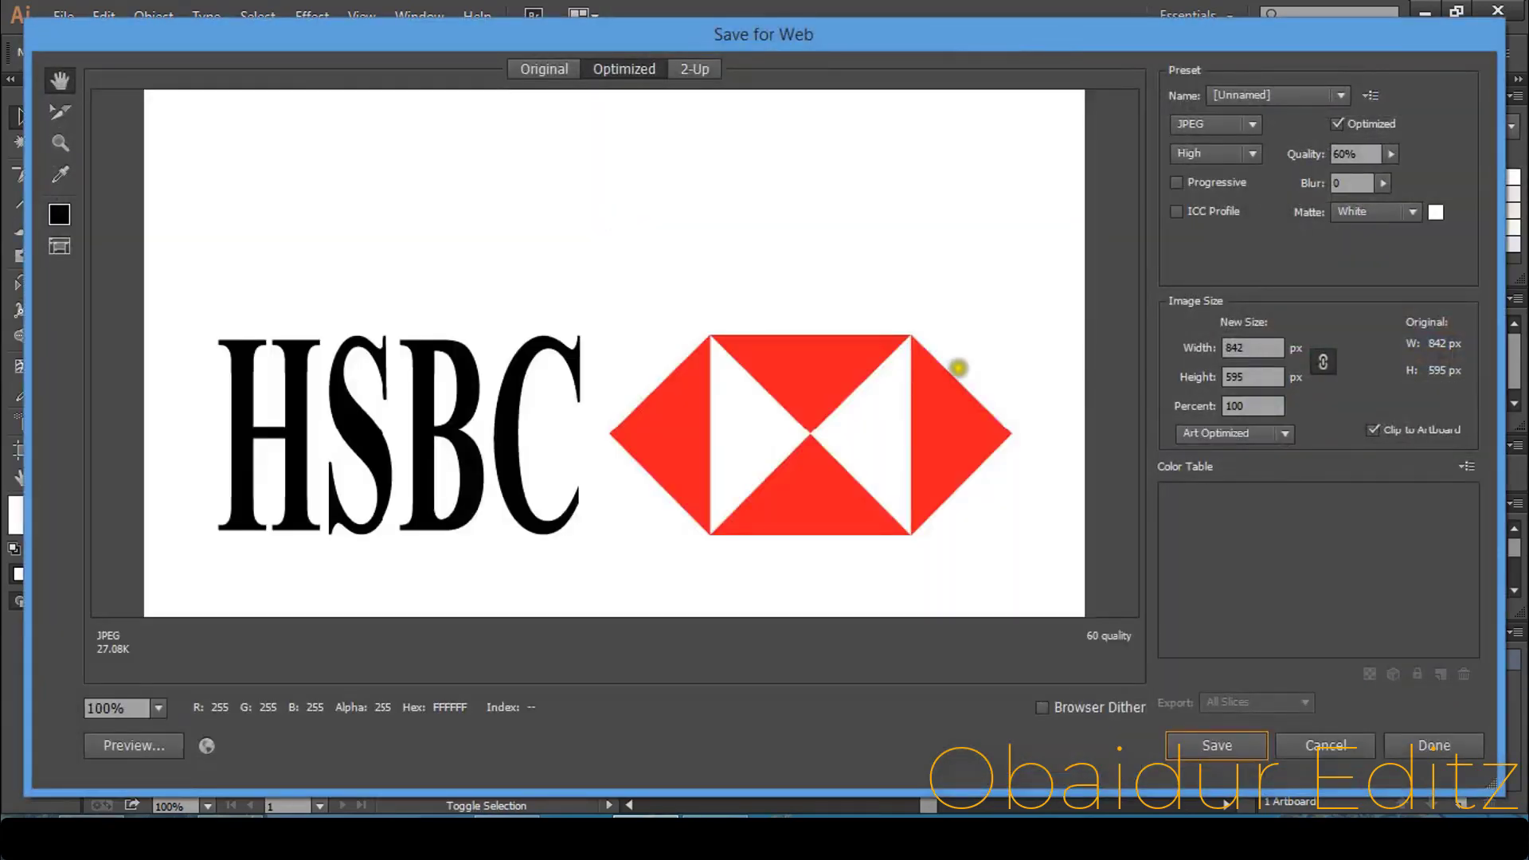
{"action": "left_click", "coordinate": [1319, 752]}
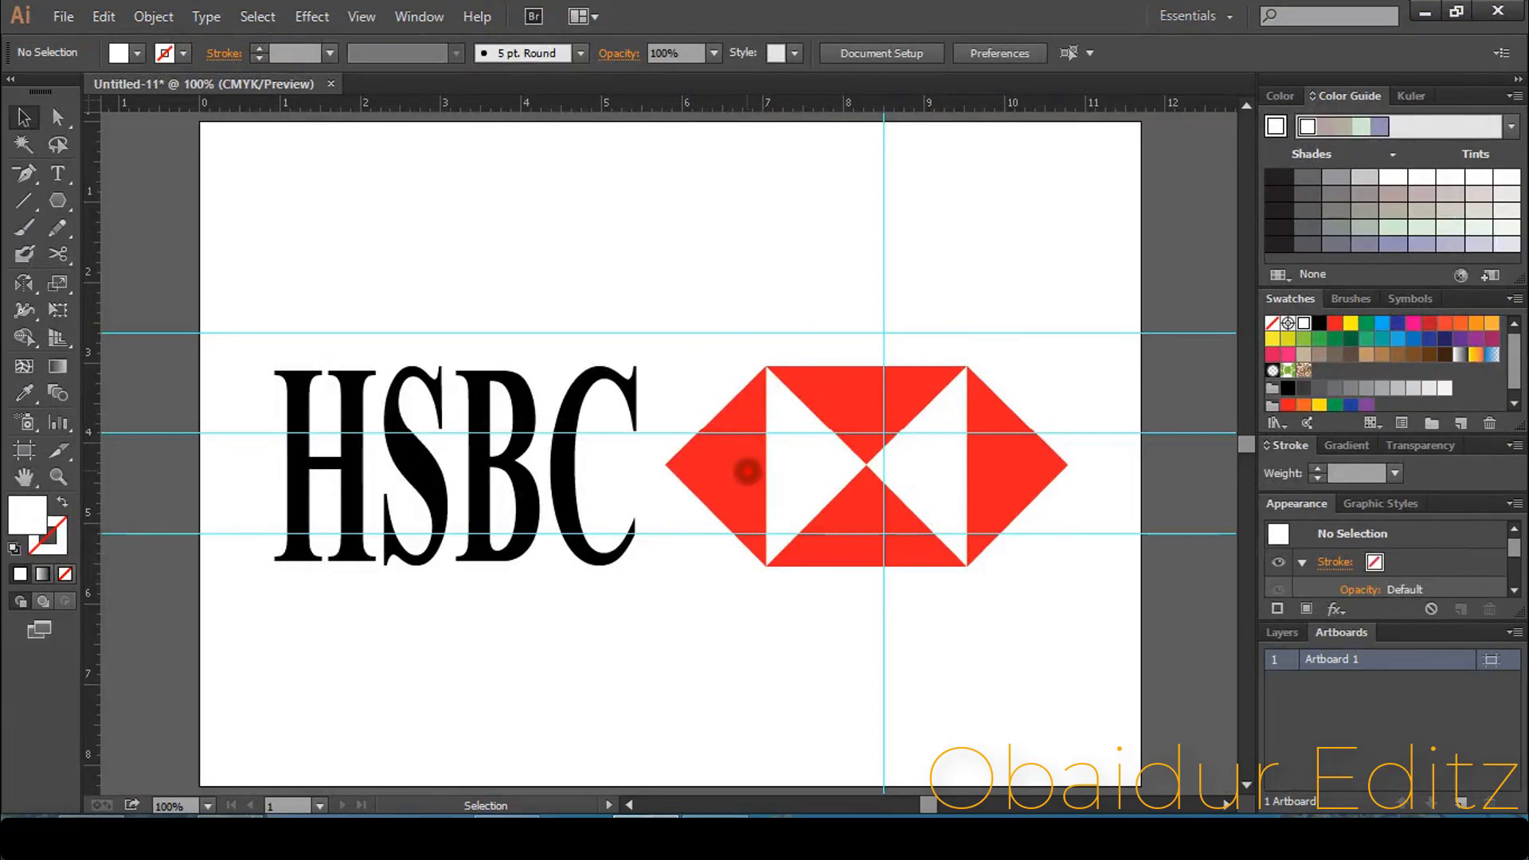
{"action": "double_click", "coordinate": [747, 472]}
{"action": "left_click", "coordinate": [740, 402]}
{"action": "double_click", "coordinate": [752, 290]}
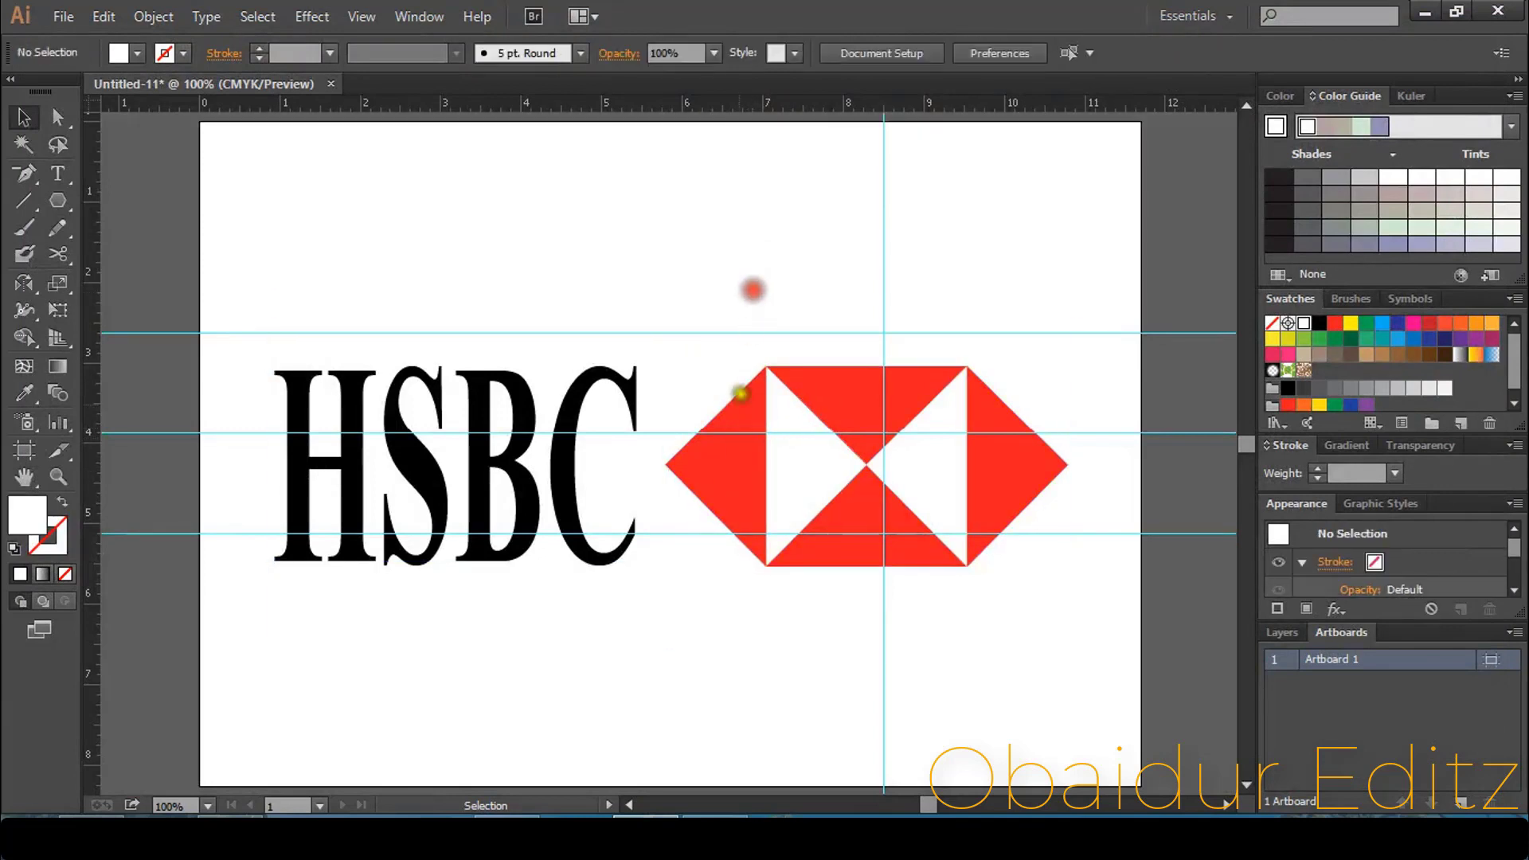
{"action": "left_click", "coordinate": [737, 461]}
{"action": "left_click_drag", "start_coordinate": [737, 461], "coordinate": [737, 400]}
{"action": "left_click", "coordinate": [962, 214]}
{"action": "key", "text": "ctrl"}
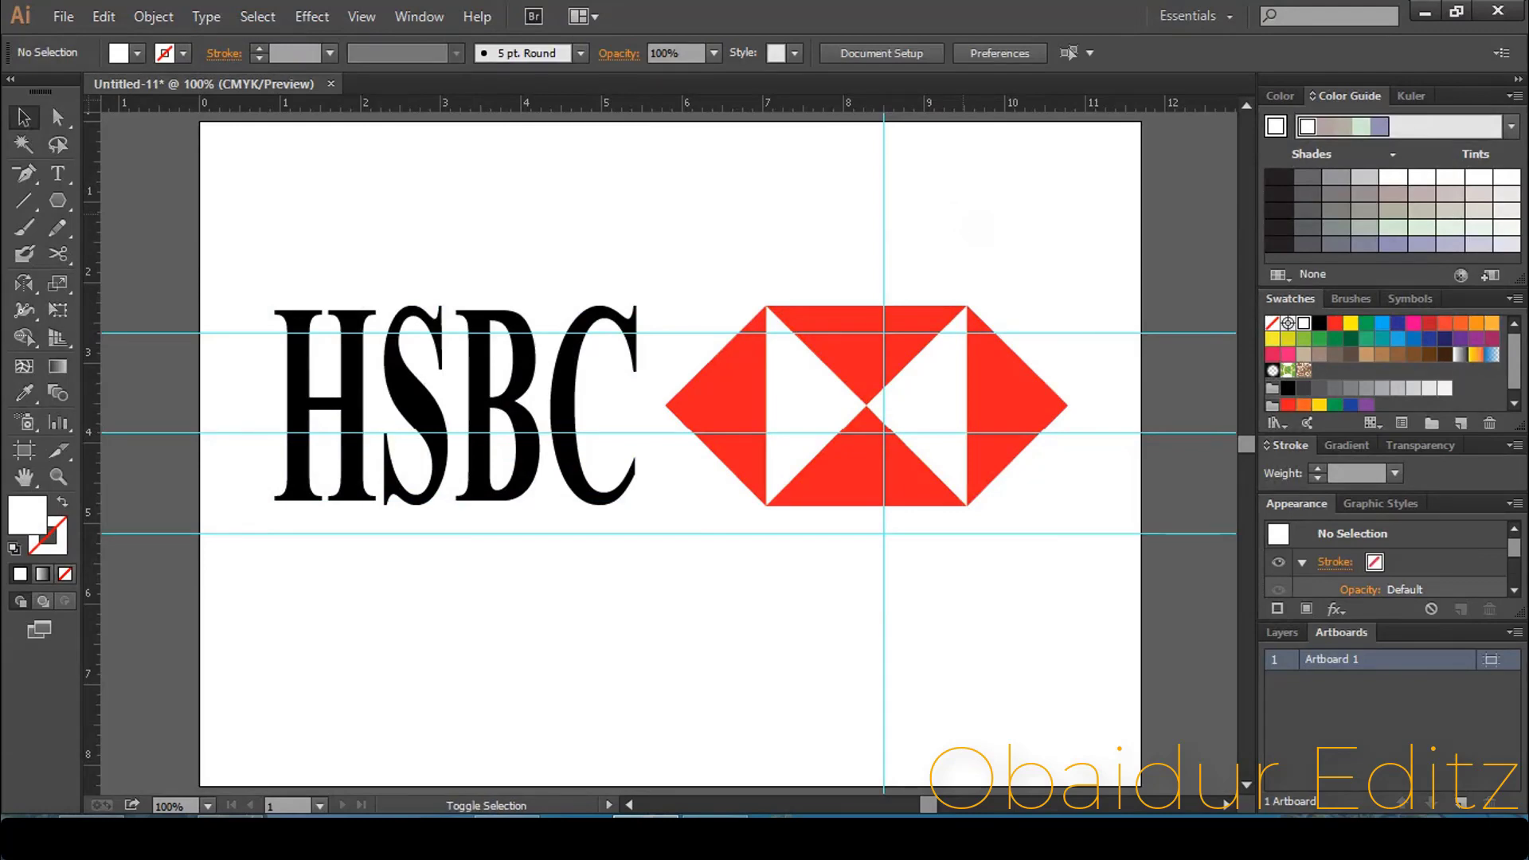
Step: Recheck the placement in the Save for Web preview and move the grouped logo up about another 0.65 in
{"action": "key", "text": "ctrl+alt+shift+s"}
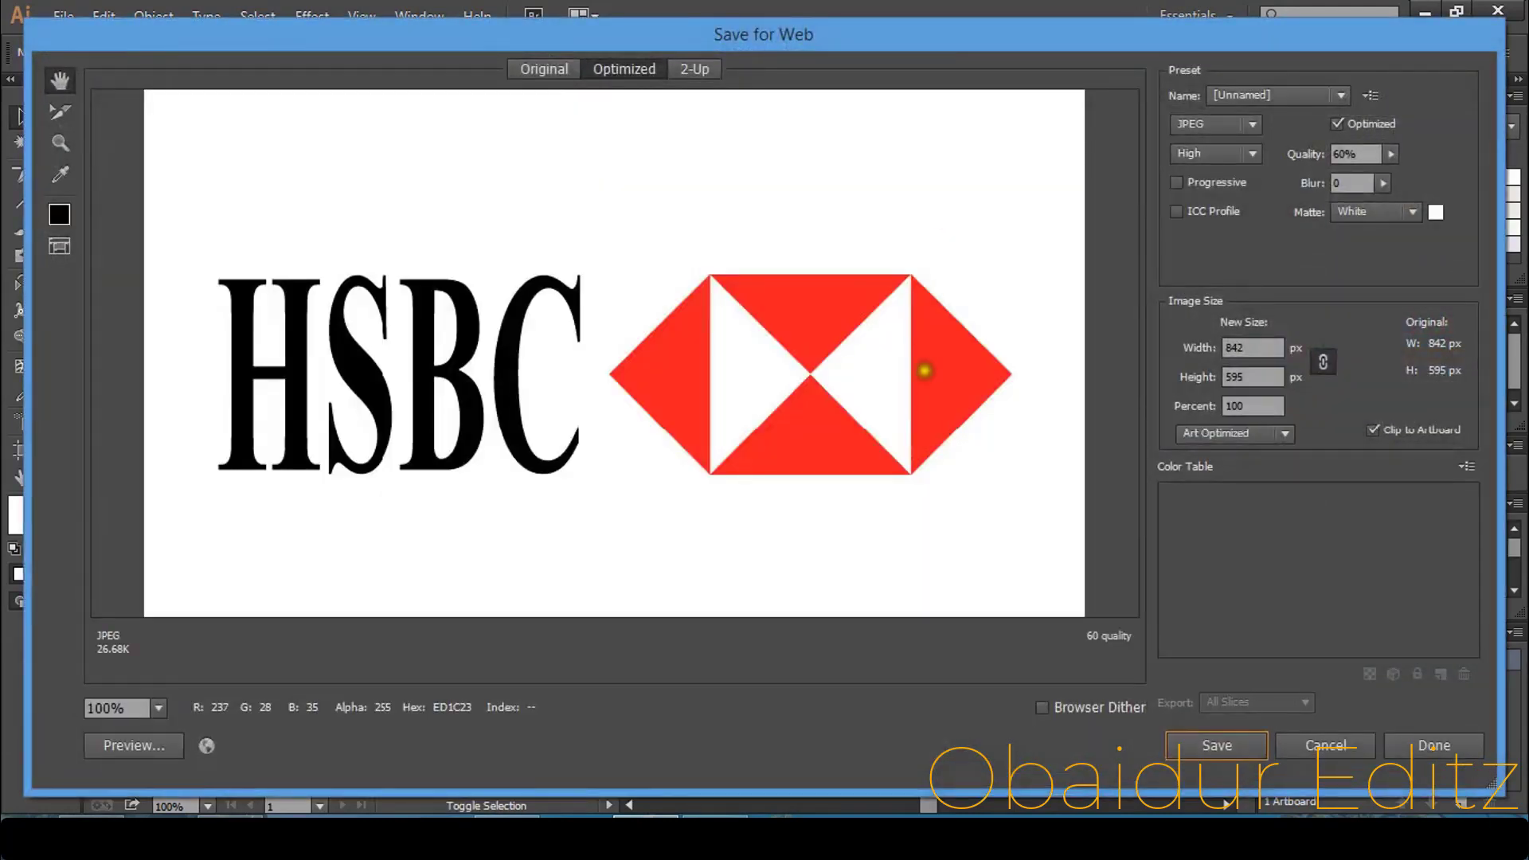
{"action": "left_click", "coordinate": [1332, 730]}
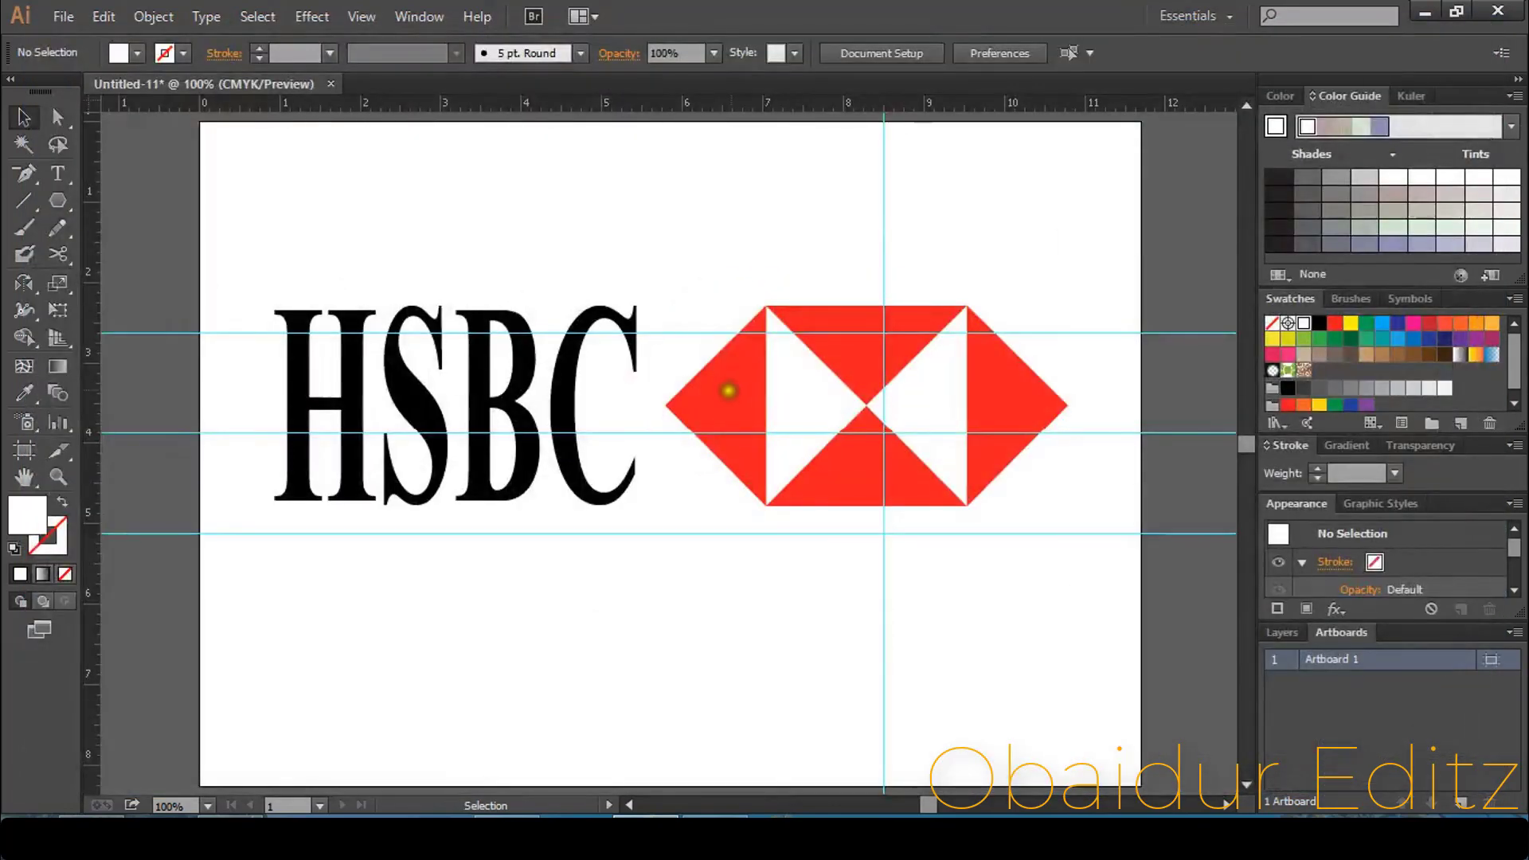
{"action": "left_click", "coordinate": [733, 388]}
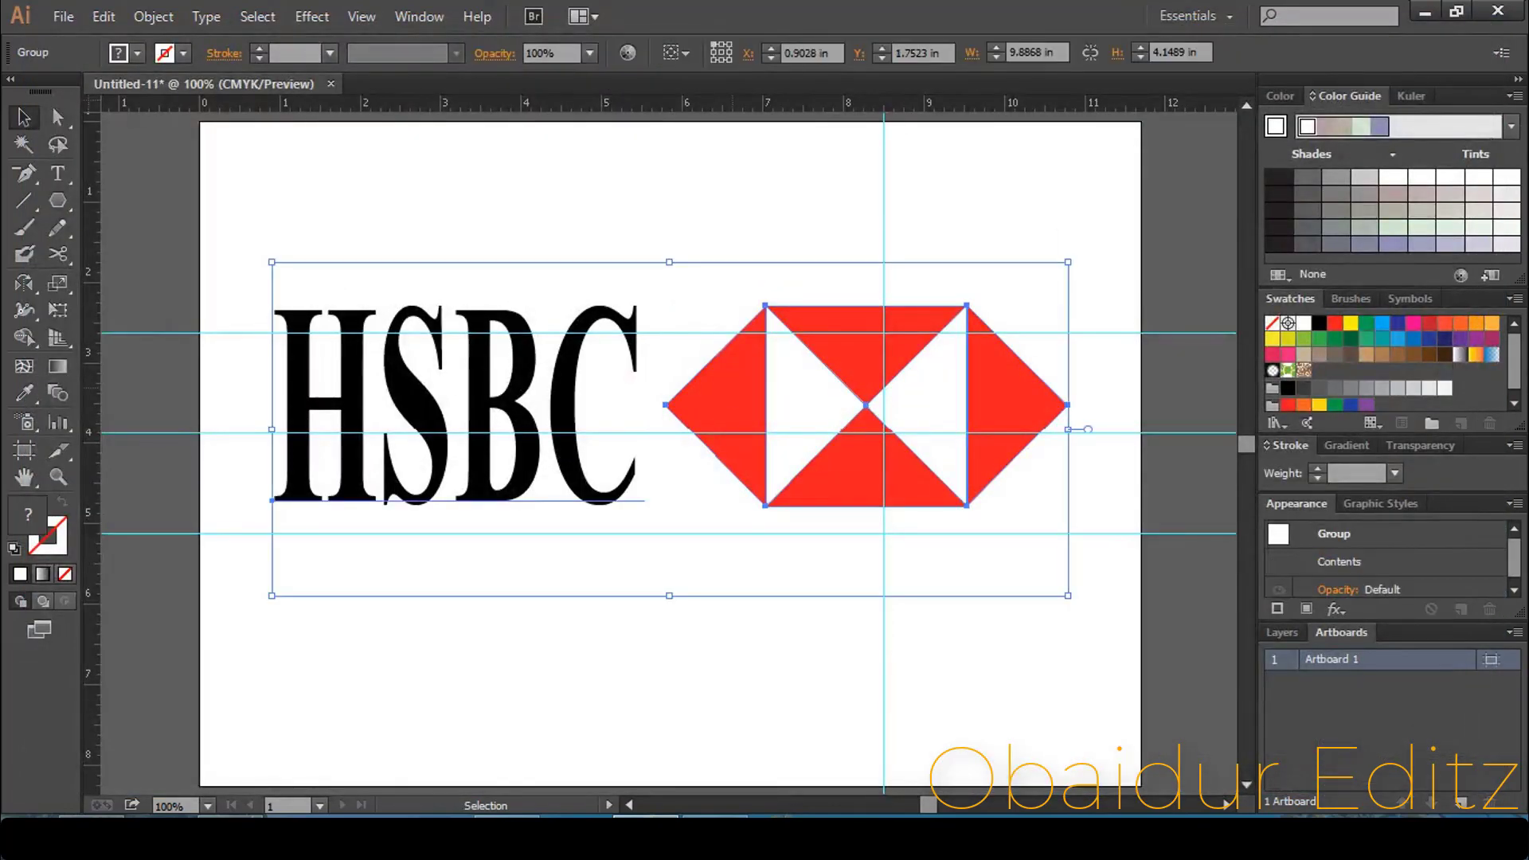
{"action": "left_click_drag", "start_coordinate": [732, 388], "coordinate": [737, 336]}
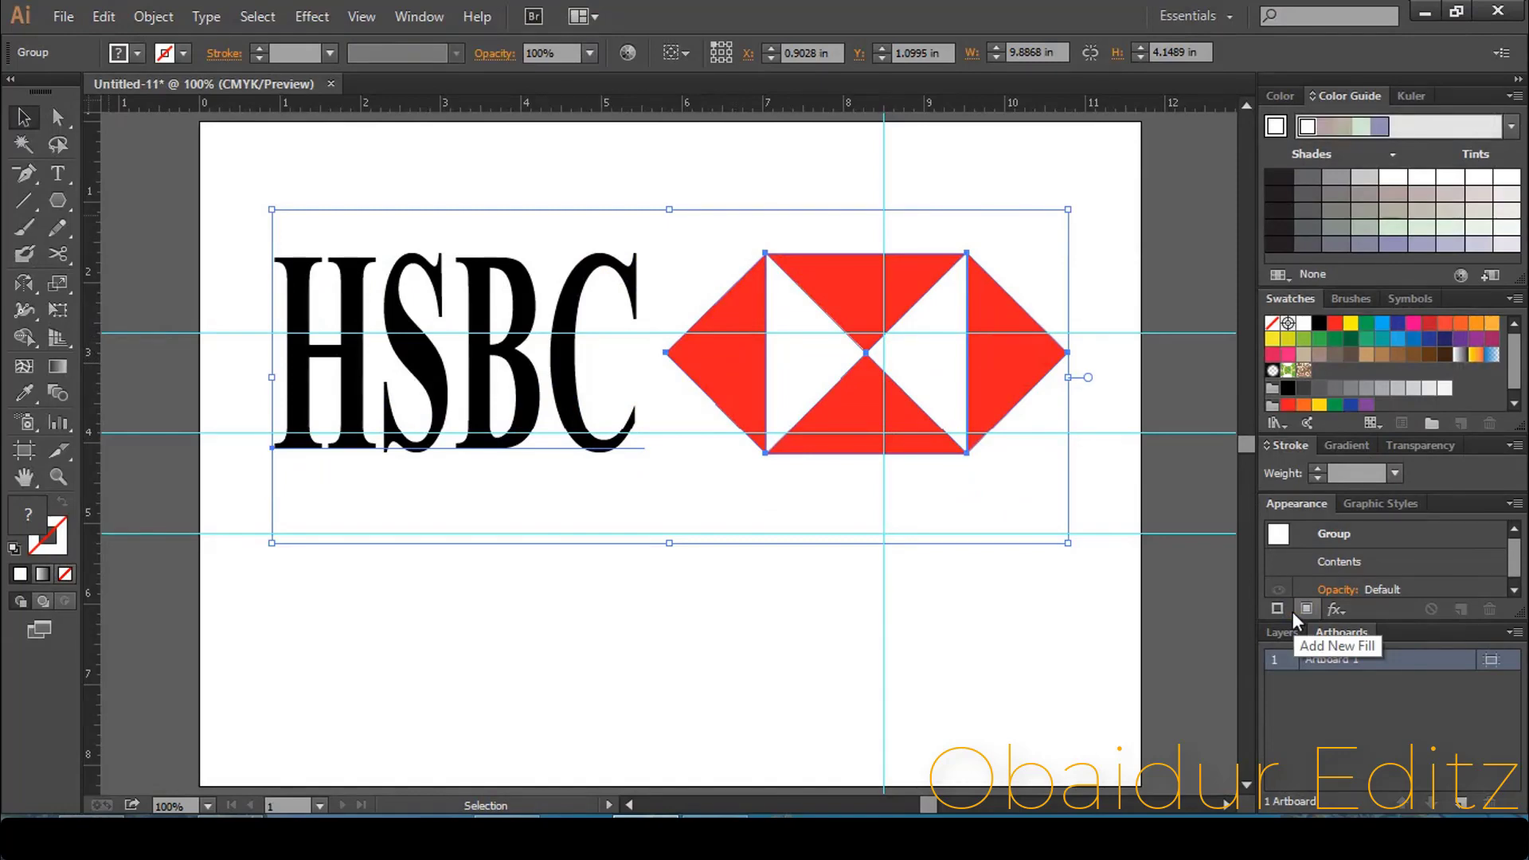
Step: Export the logo for the web as a High quality JPEG named Hsbc on the Desktop
{"action": "key", "text": "ctrl+alt+shift+s"}
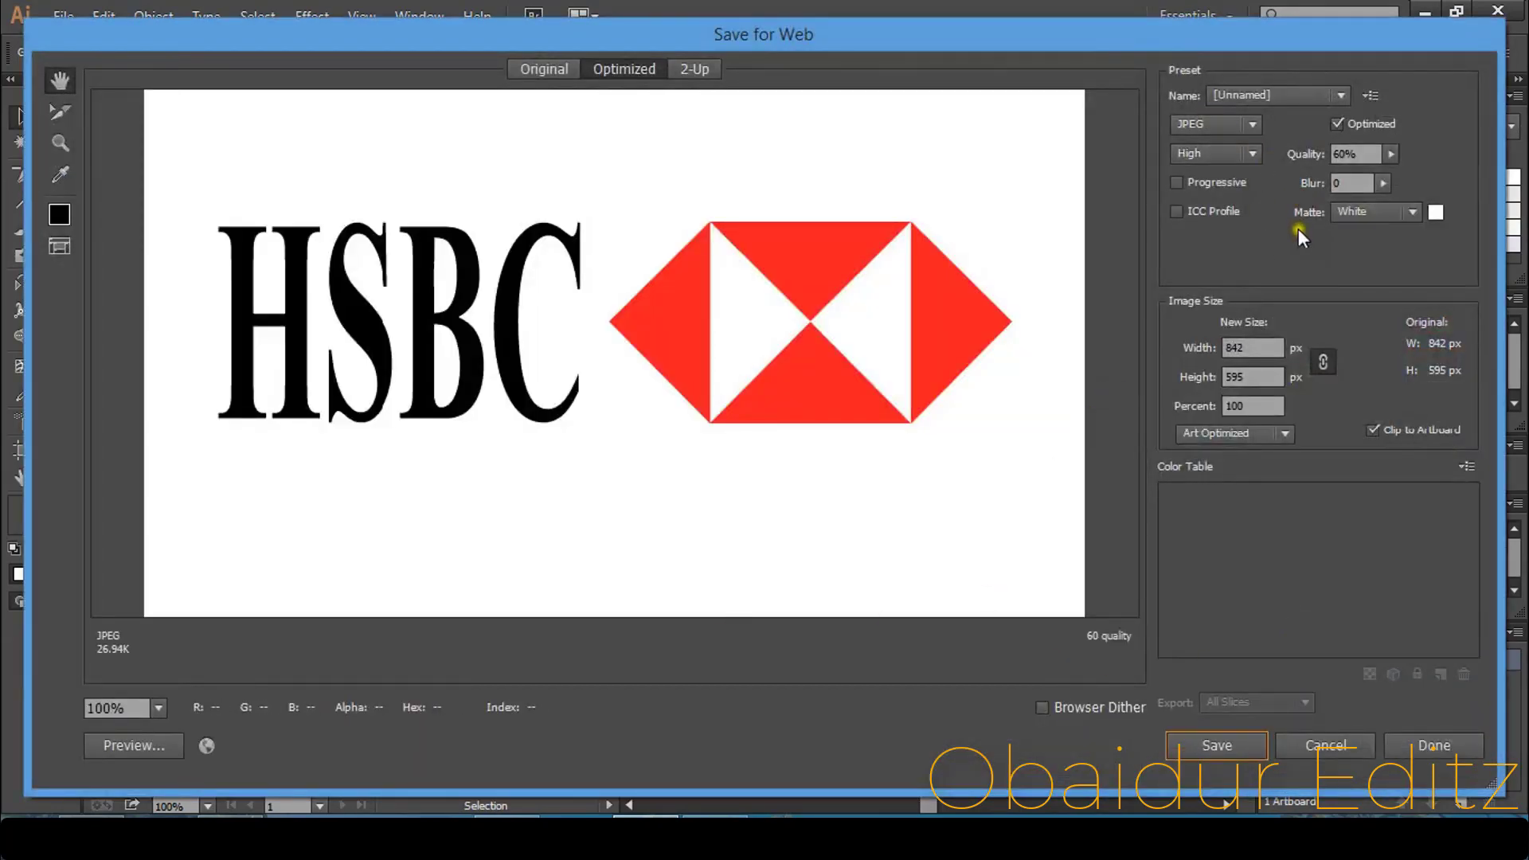
{"action": "left_click", "coordinate": [1230, 748]}
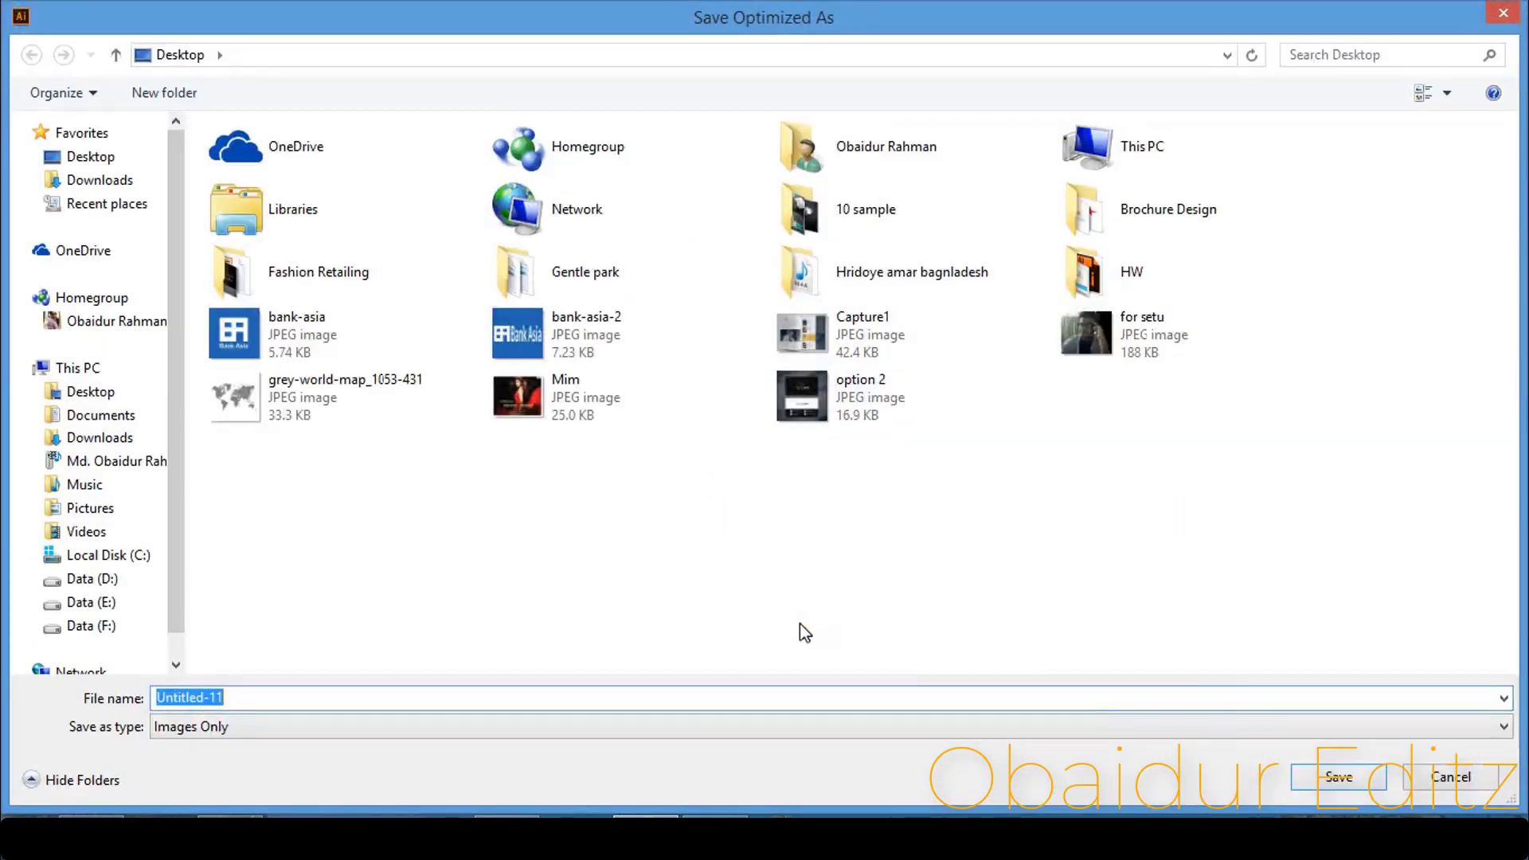
{"action": "type", "text": "Hsbc"}
{"action": "key", "text": "Return"}
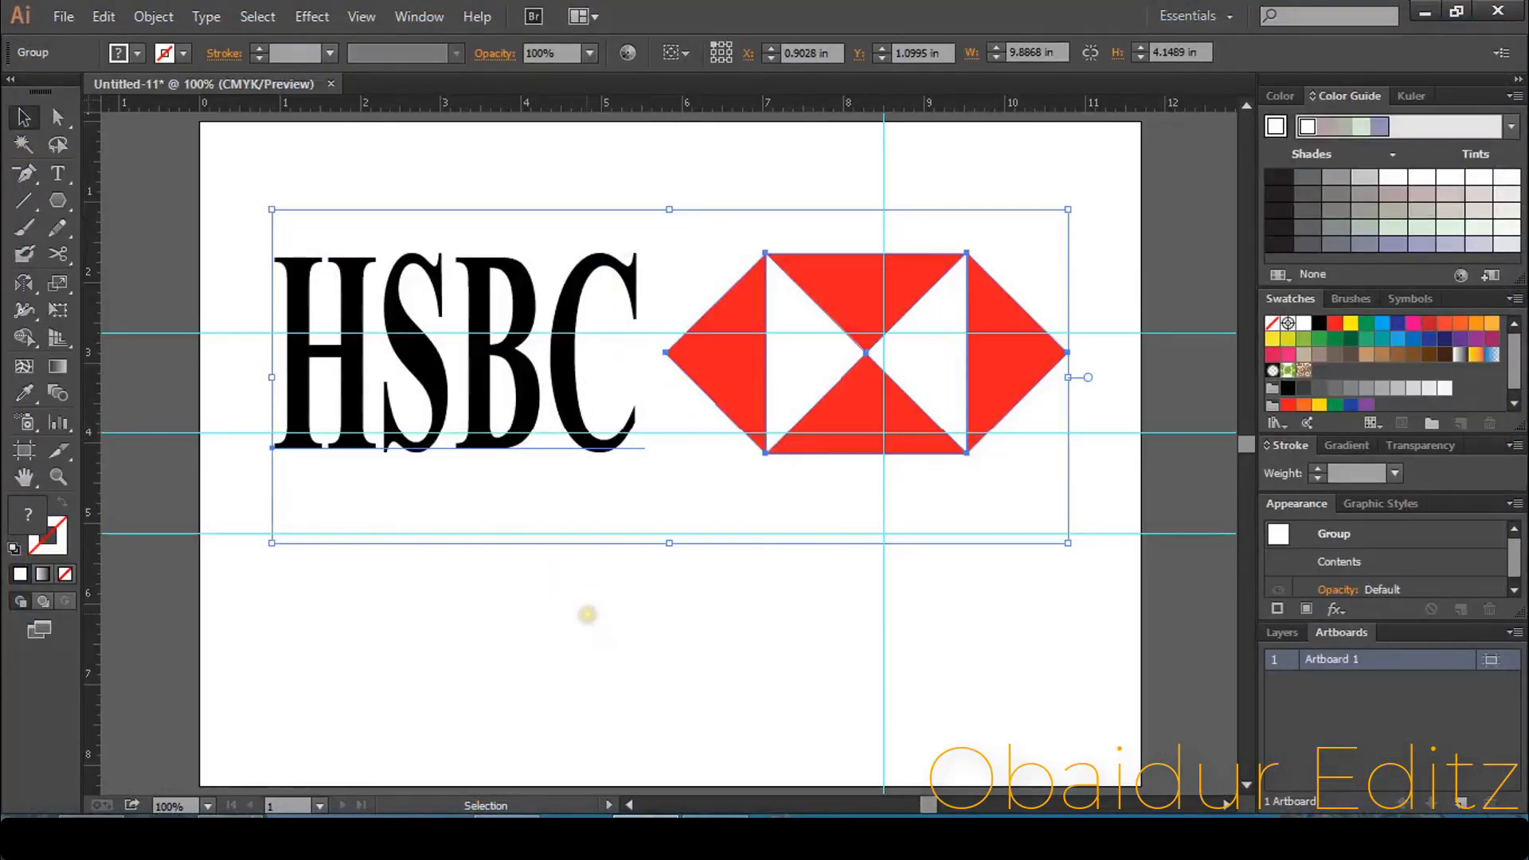
Step: Export the logo for the web as a transparent PNG-24 named "hsbc bank" on the Desktop
{"action": "key", "text": "a"}
{"action": "key", "text": "ctrl+alt+shift+s"}
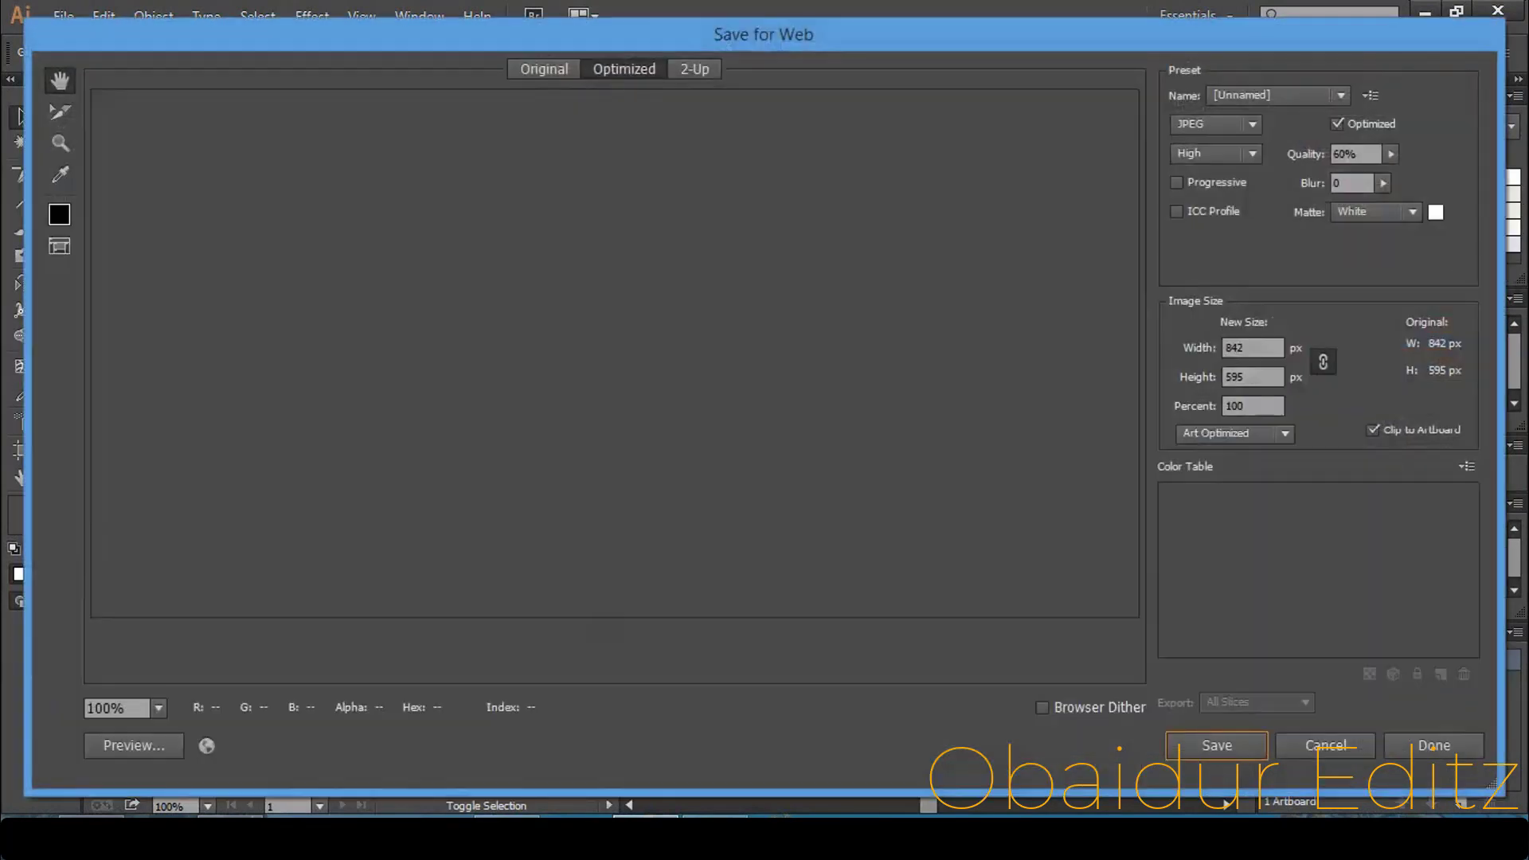
{"action": "left_click", "coordinate": [1224, 126]}
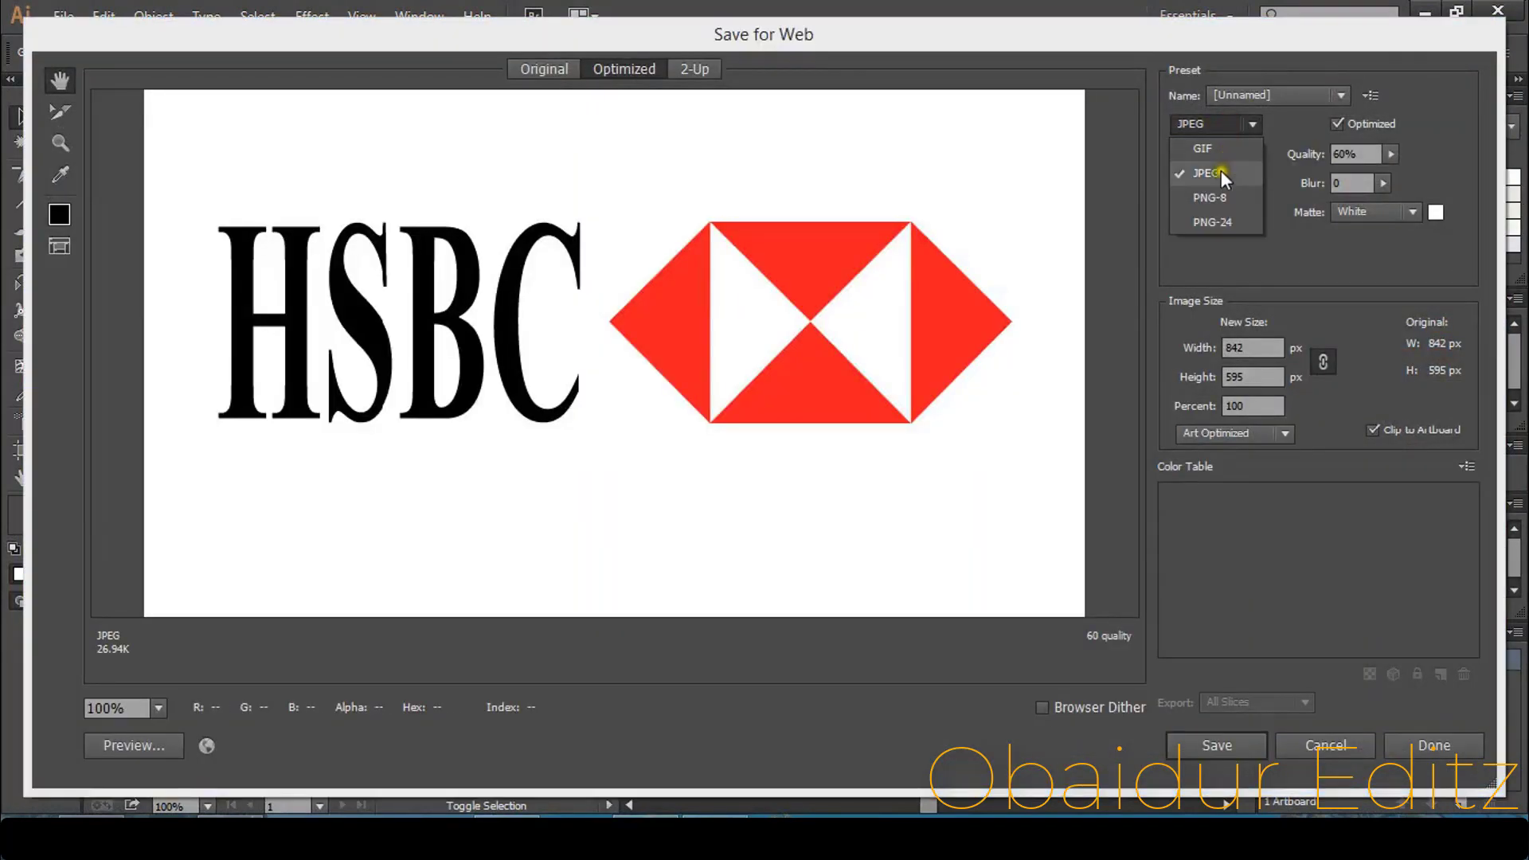
{"action": "left_click", "coordinate": [1214, 221]}
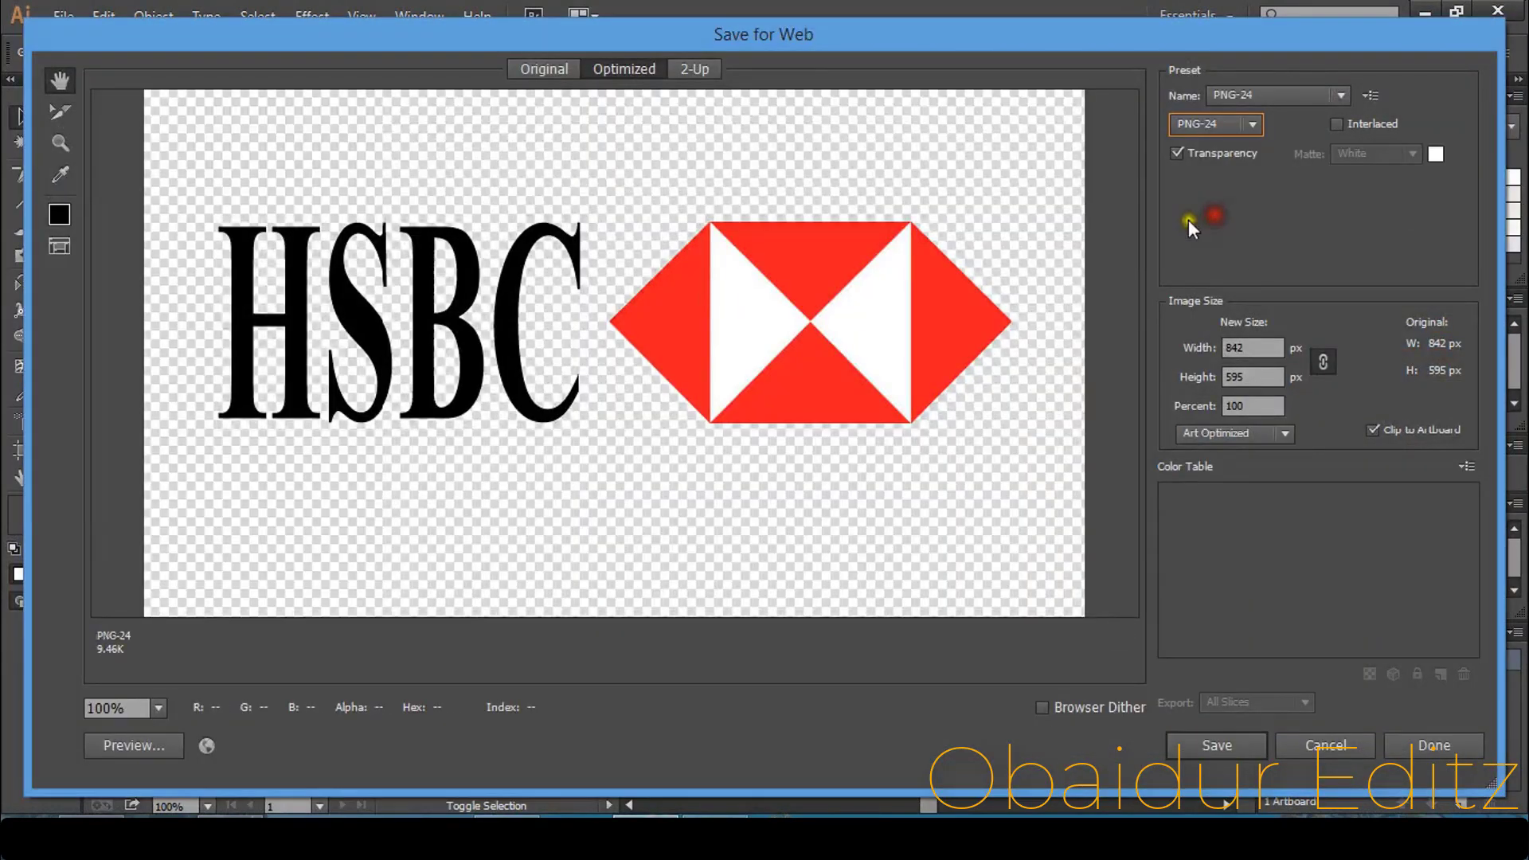
{"action": "left_click", "coordinate": [1218, 742]}
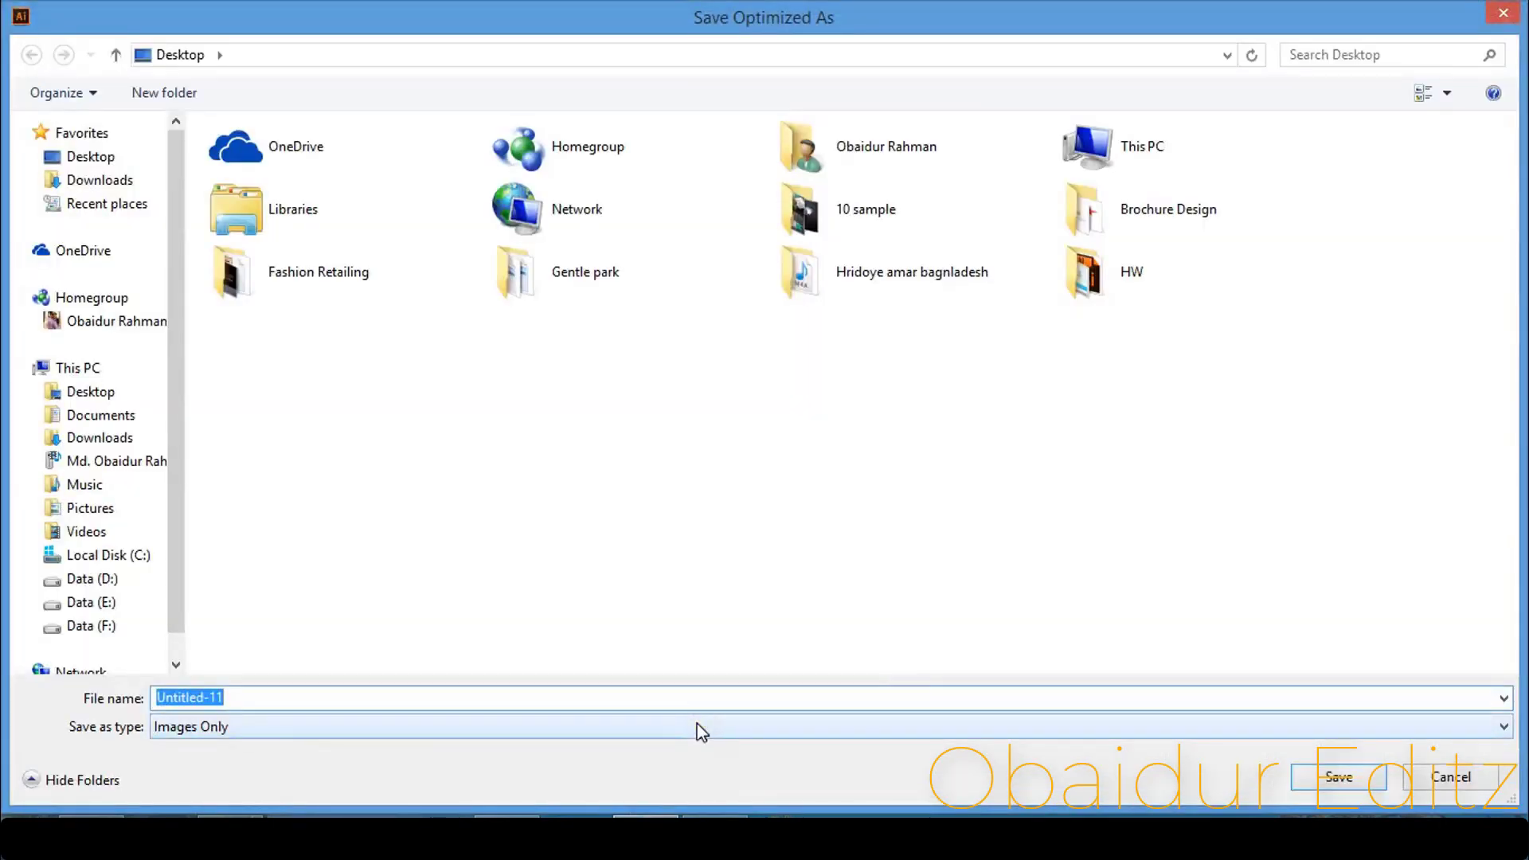
{"action": "type", "text": "h"}
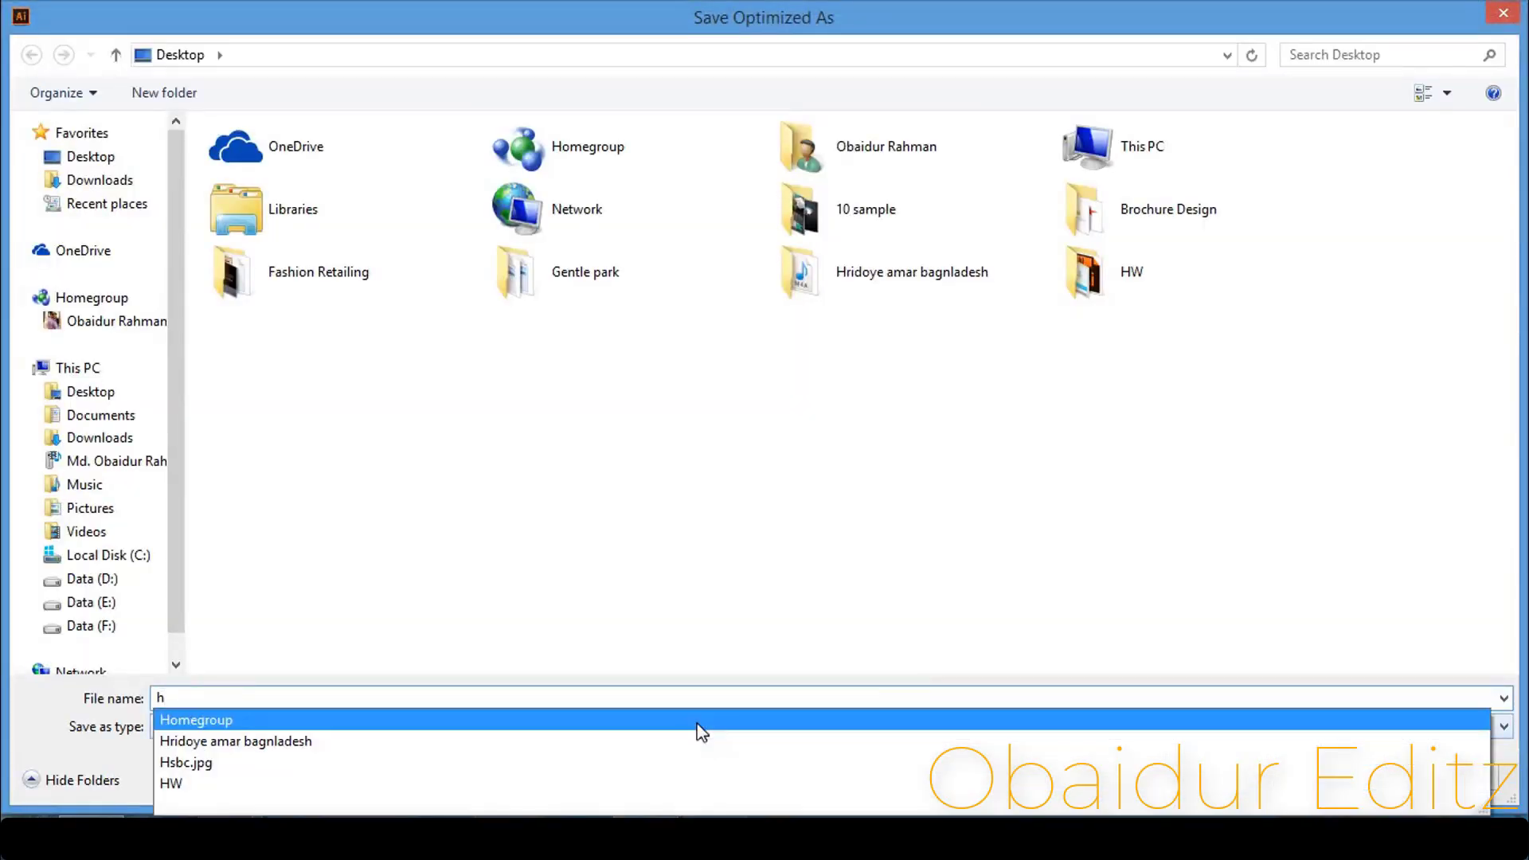
{"action": "type", "text": "sbc bank"}
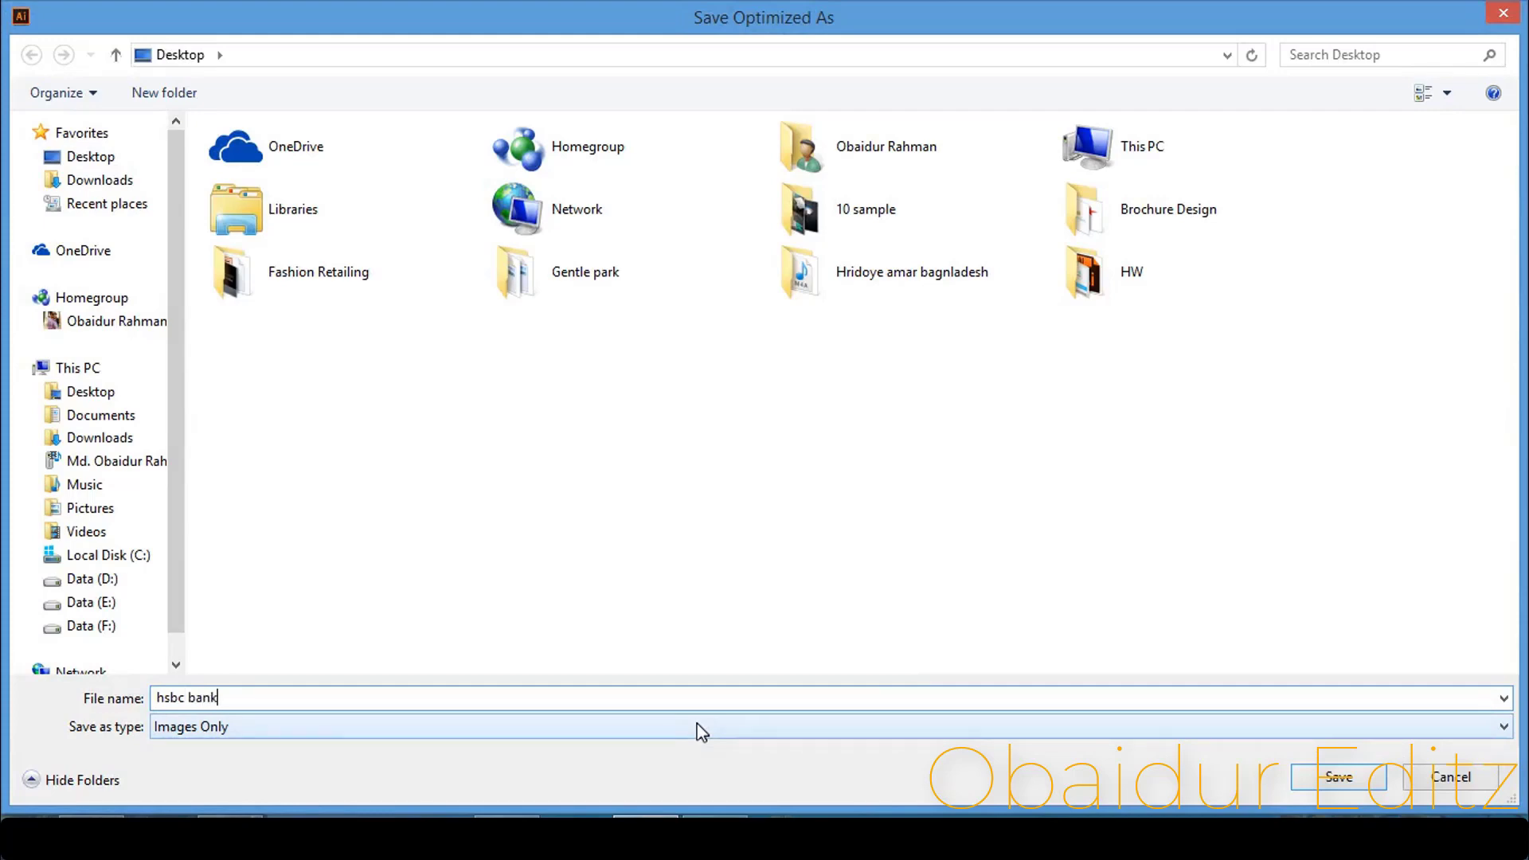
{"action": "key", "text": "Return"}
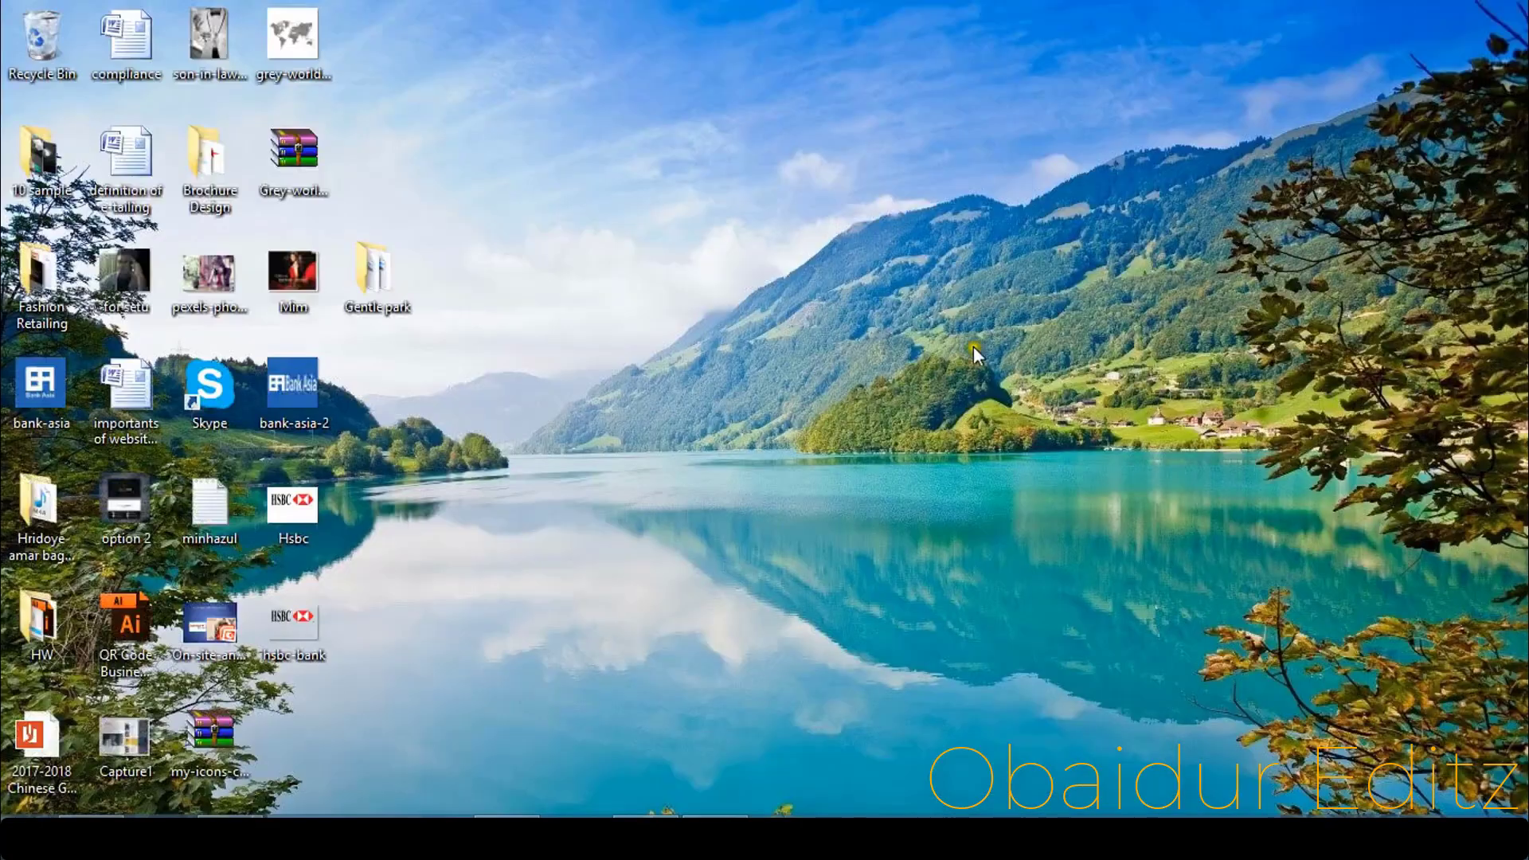
Step: Refresh the desktop and view the exported Hsbc and hsbc-bank images in Windows Photo Viewer
{"action": "right_click", "coordinate": [745, 186]}
{"action": "left_click", "coordinate": [822, 297]}
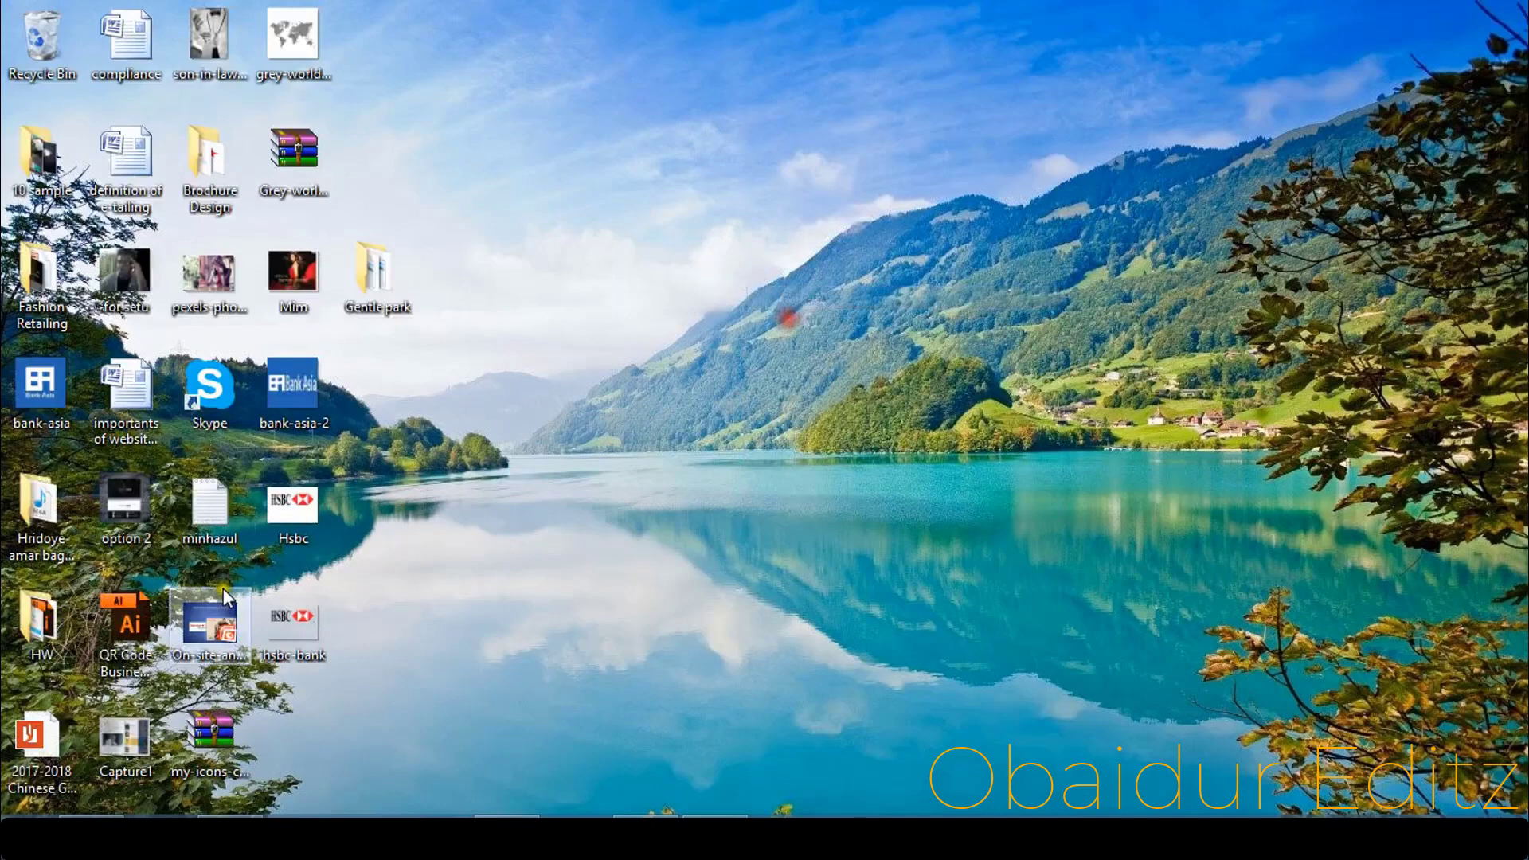
{"action": "double_click", "coordinate": [299, 514]}
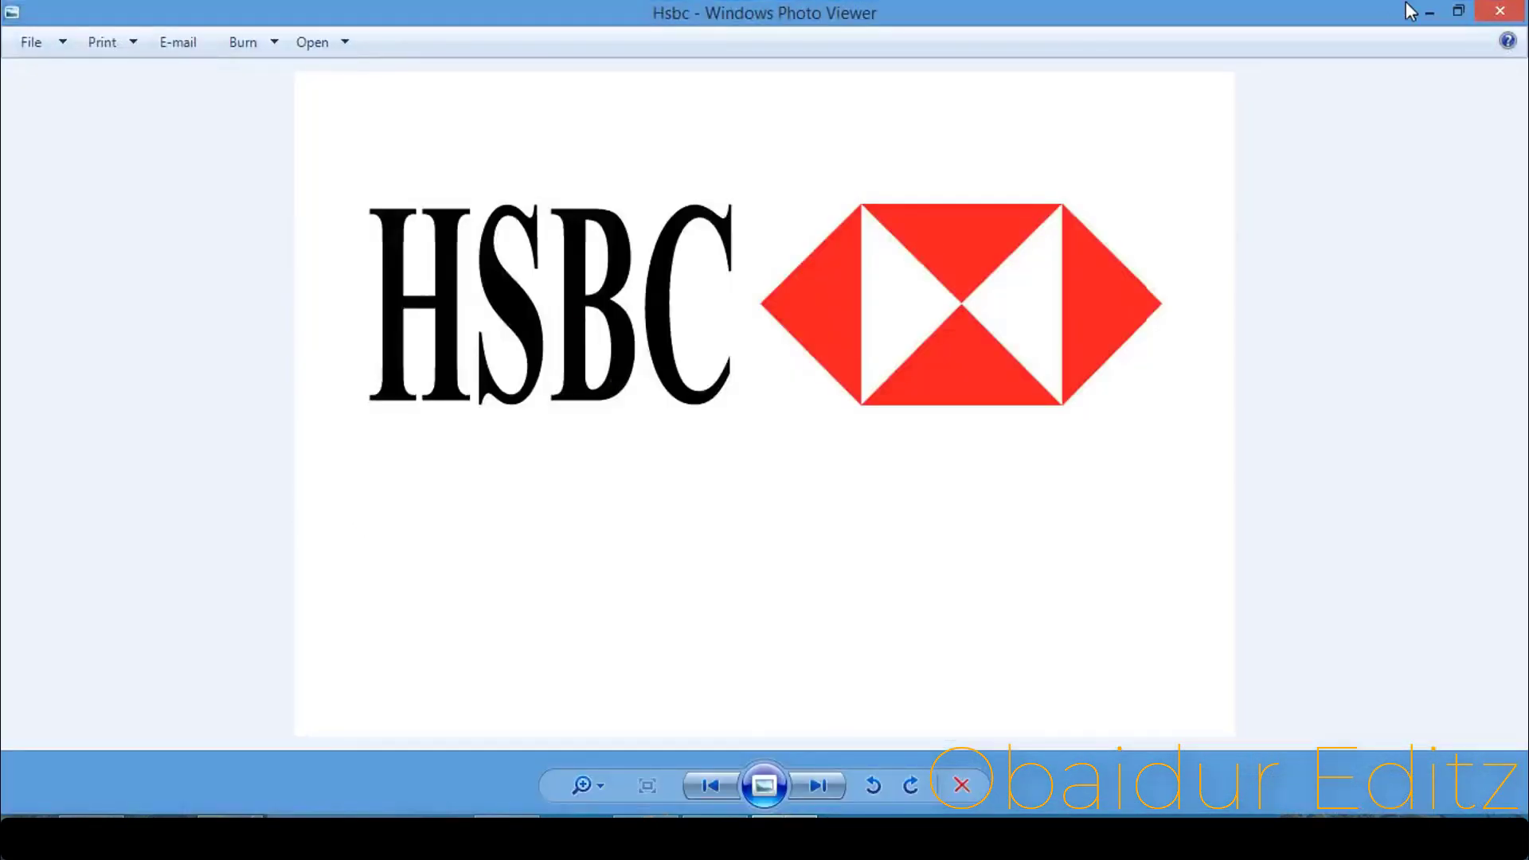
{"action": "left_click", "coordinate": [1499, 11]}
{"action": "left_click", "coordinate": [289, 644]}
{"action": "double_click", "coordinate": [289, 643]}
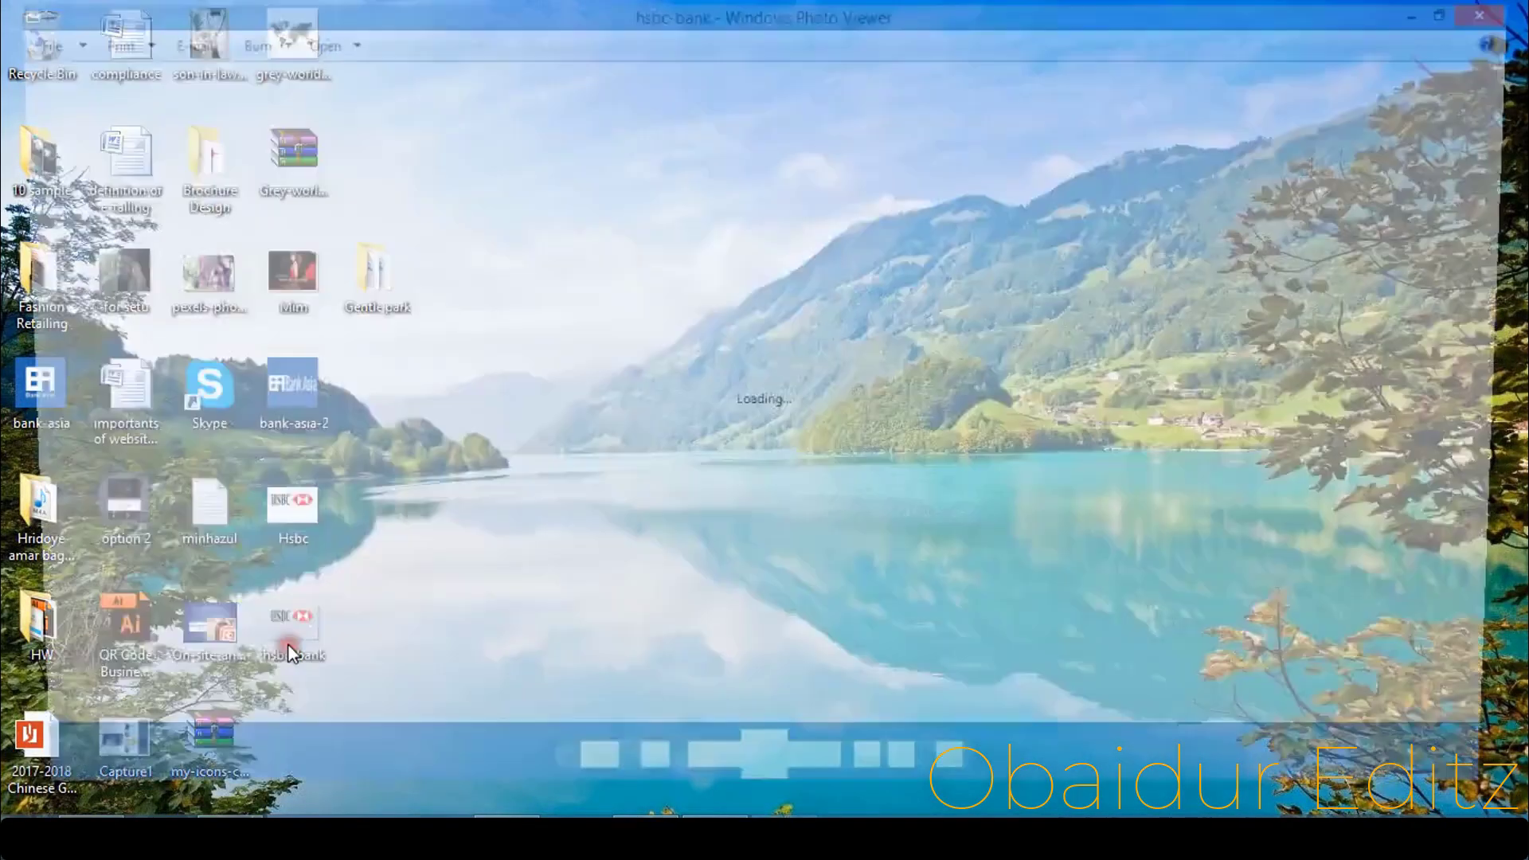